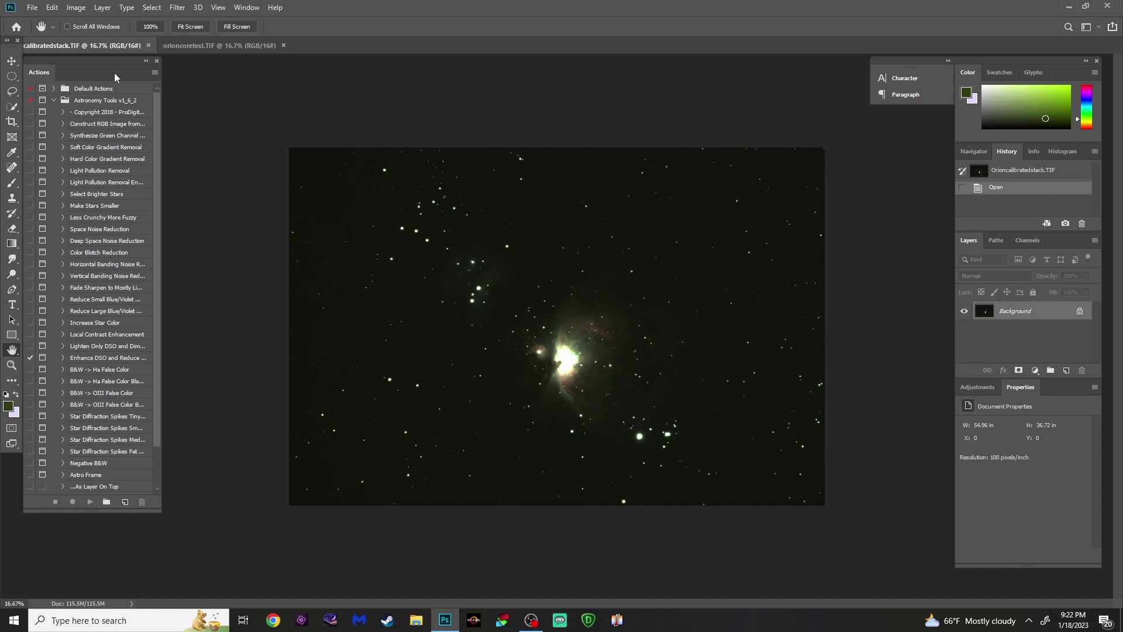
# - View orioncoretest.TIF, return to Orioncalibratedstack.TIF and duplicate its background layer
pyautogui.click(218, 45)
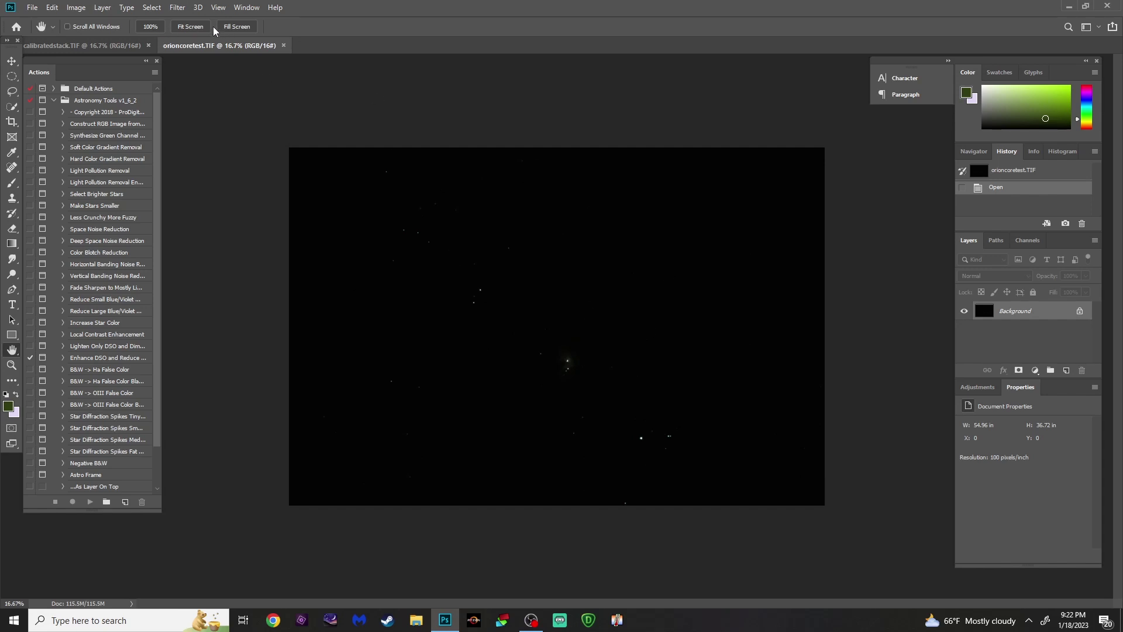
pyautogui.click(123, 42)
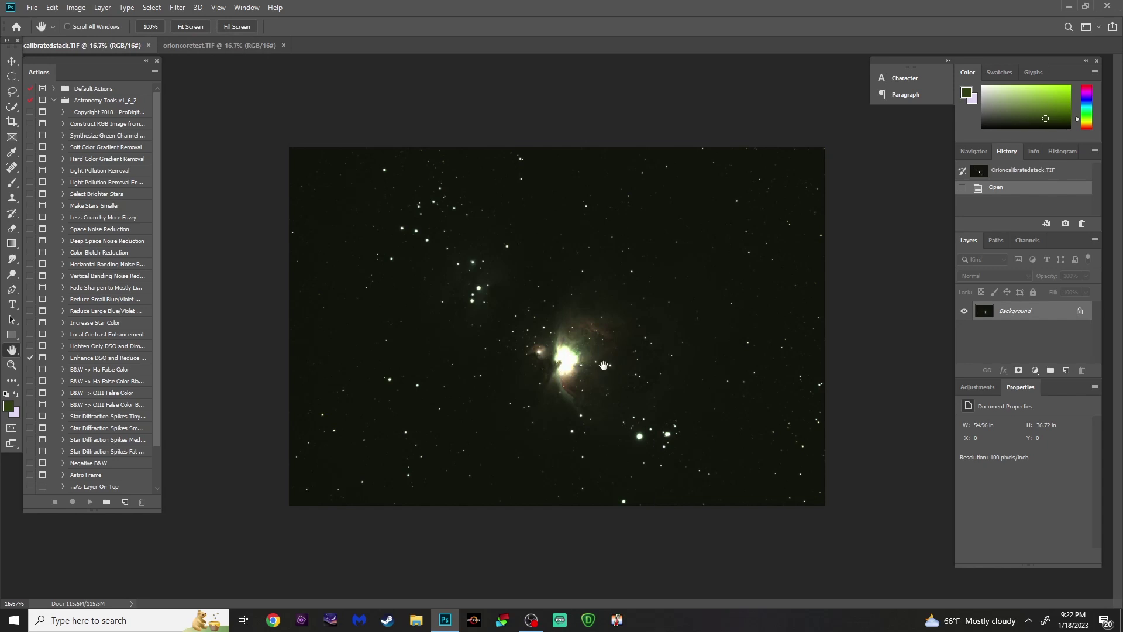
pyautogui.moveTo(105, 61); pyautogui.dragTo(107, 58)
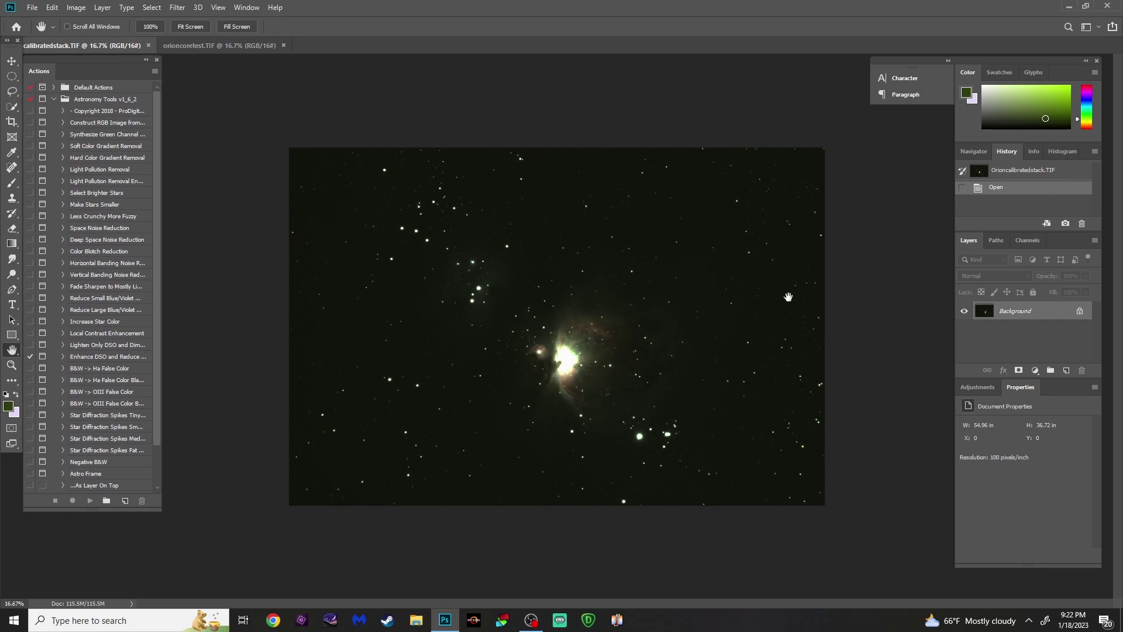
pyautogui.hotkey('ctrl', 'j')
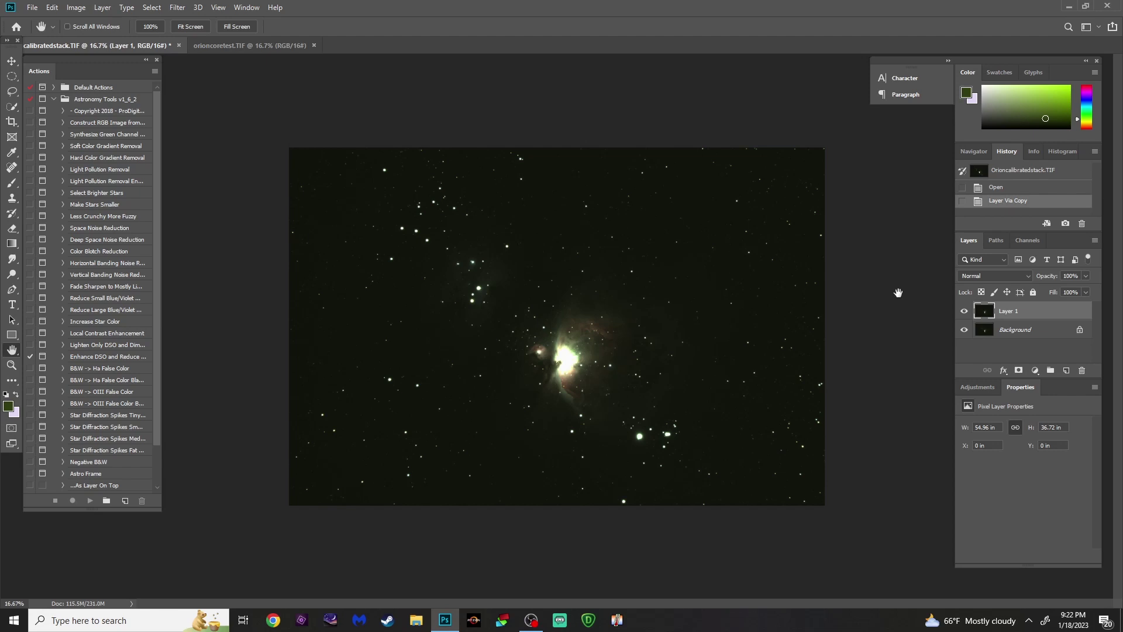
# - Stretch the duplicated layer with a Curves adjustment using the Arcsinh30 preset
pyautogui.press('ctrl')
pyautogui.hotkey('ctrl', 'm')
pyautogui.moveTo(688, 106); pyautogui.dragTo(957, 140)
pyautogui.click(925, 164)
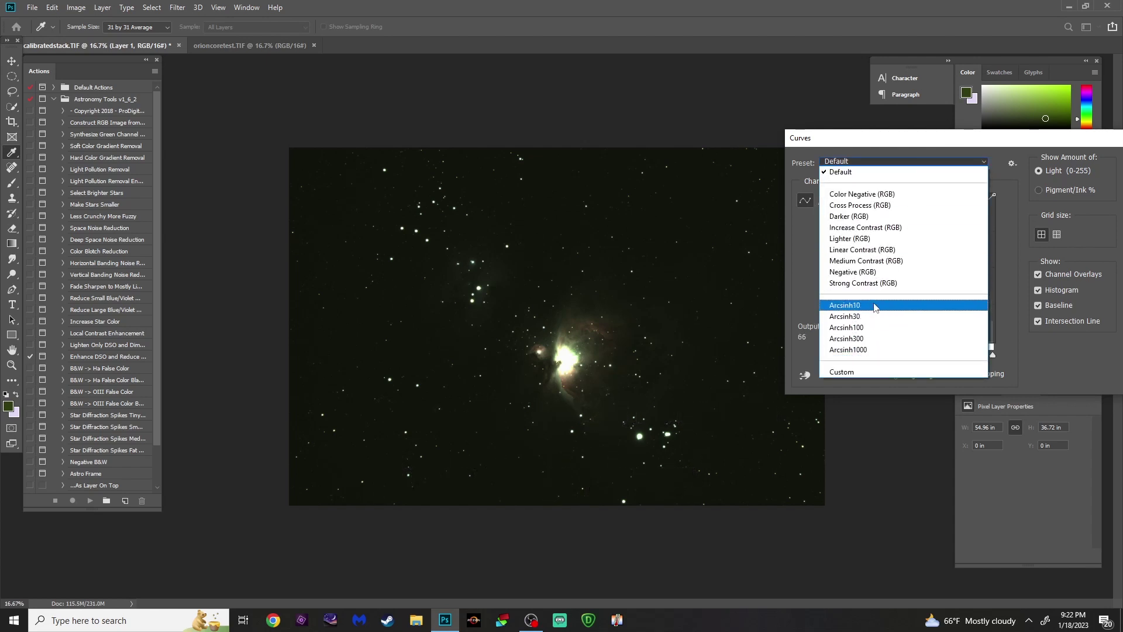
pyautogui.click(913, 141)
pyautogui.moveTo(892, 139); pyautogui.dragTo(774, 158)
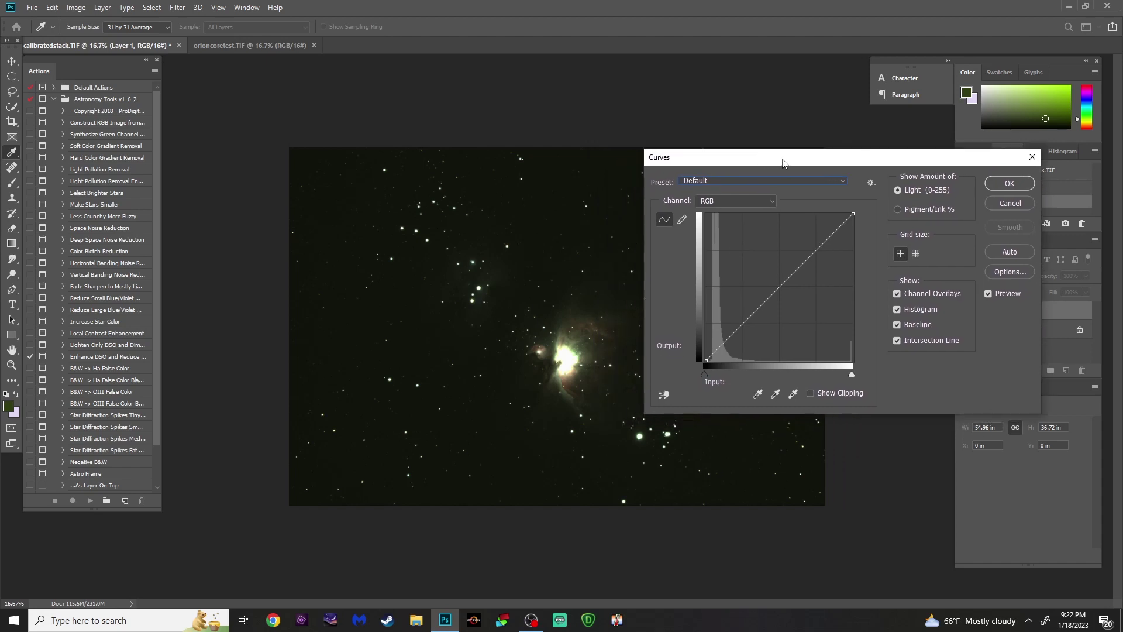
pyautogui.click(817, 179)
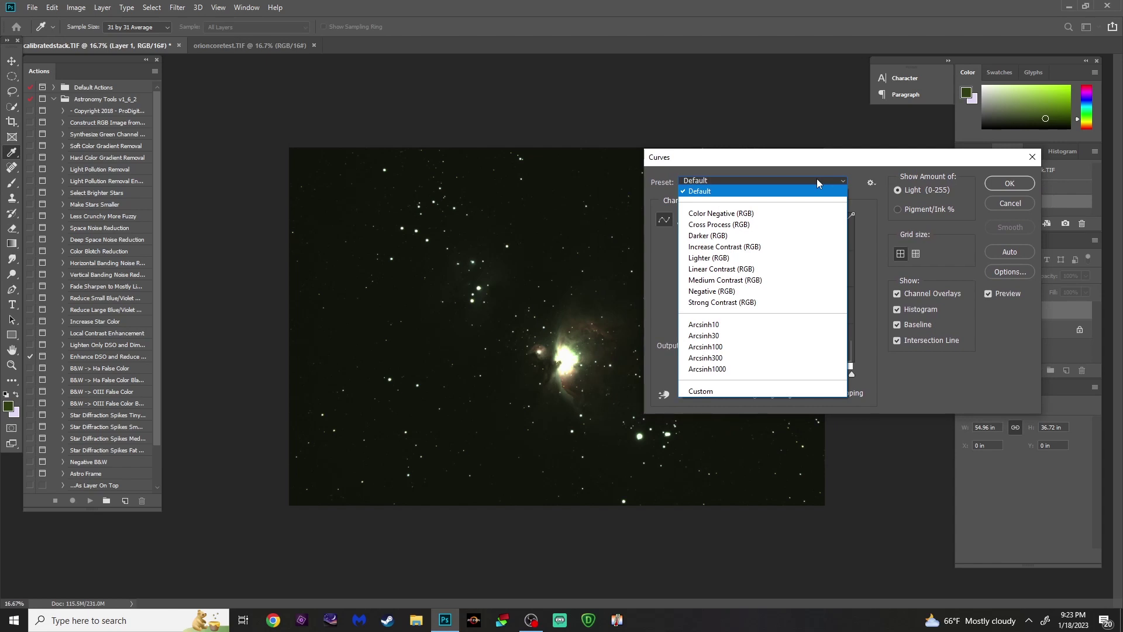
pyautogui.click(816, 182)
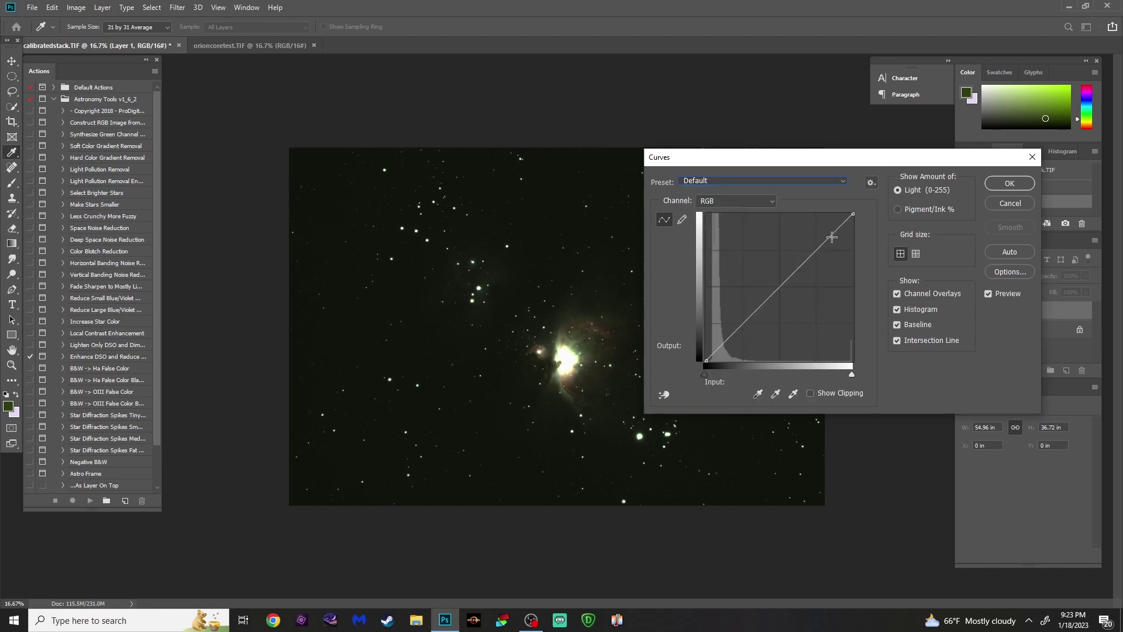
pyautogui.moveTo(817, 251)
pyautogui.mouseDown()
pyautogui.moveTo(791, 244)
pyautogui.moveTo(808, 251)
pyautogui.mouseUp()
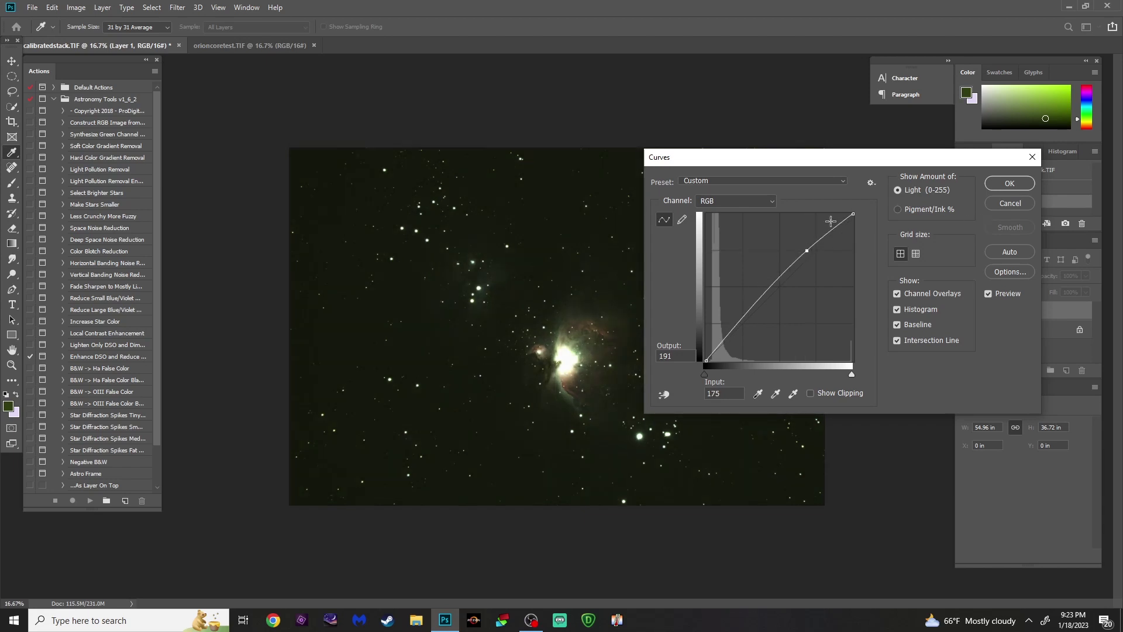
pyautogui.click(779, 186)
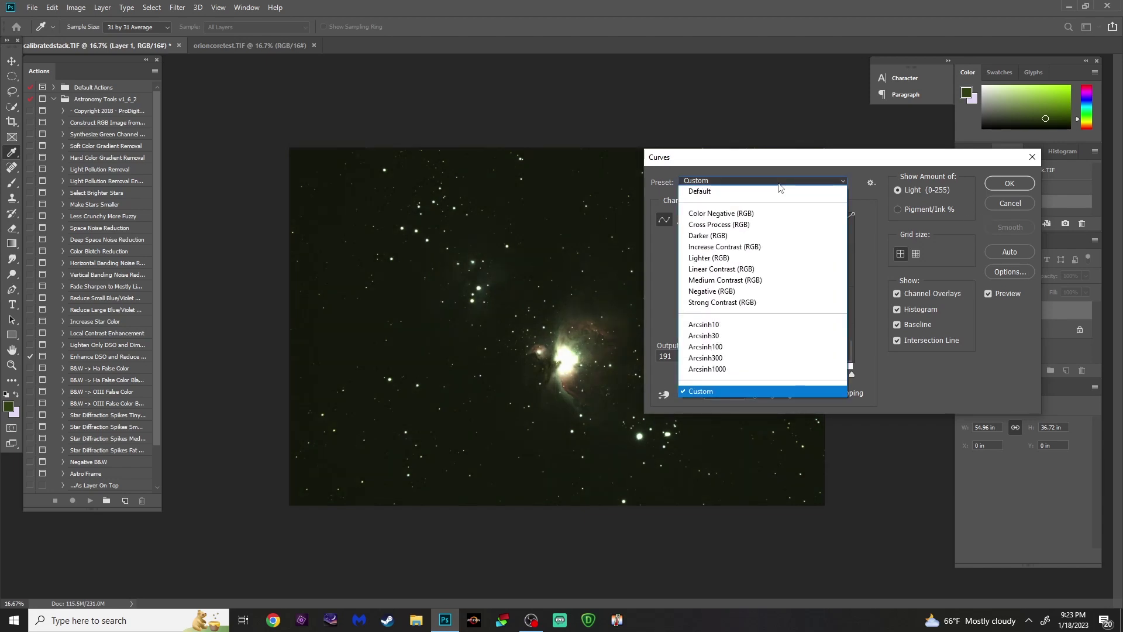
pyautogui.click(748, 342)
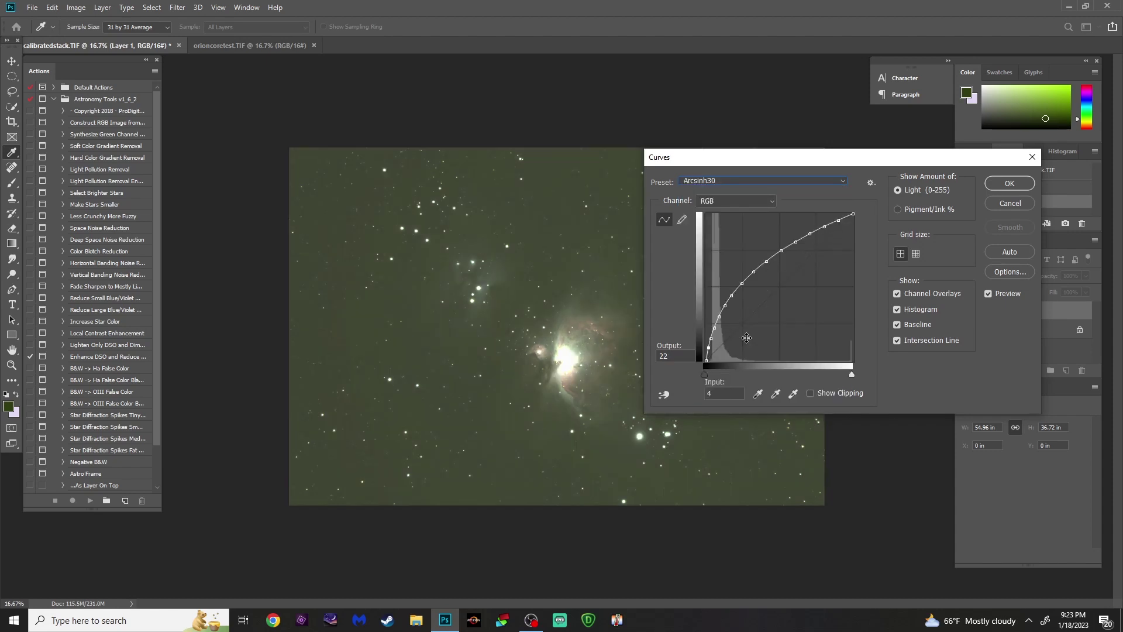
pyautogui.click(1017, 188)
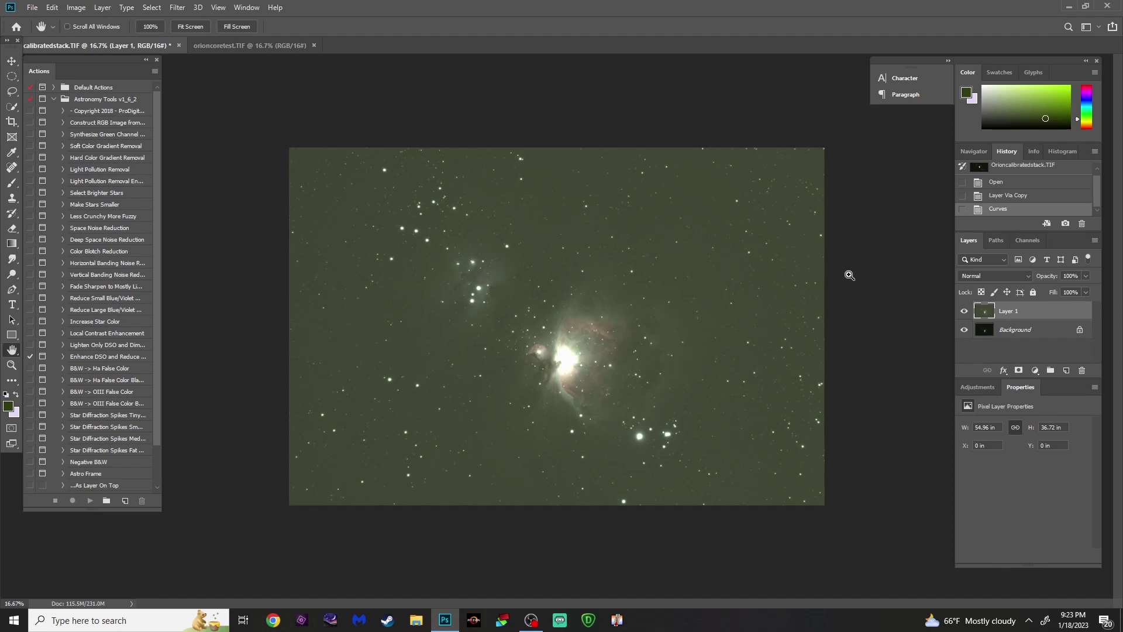
# - Darken the stretched layer with a Levels adjustment, raising the black input level to 45
pyautogui.hotkey('ctrl', 'l')
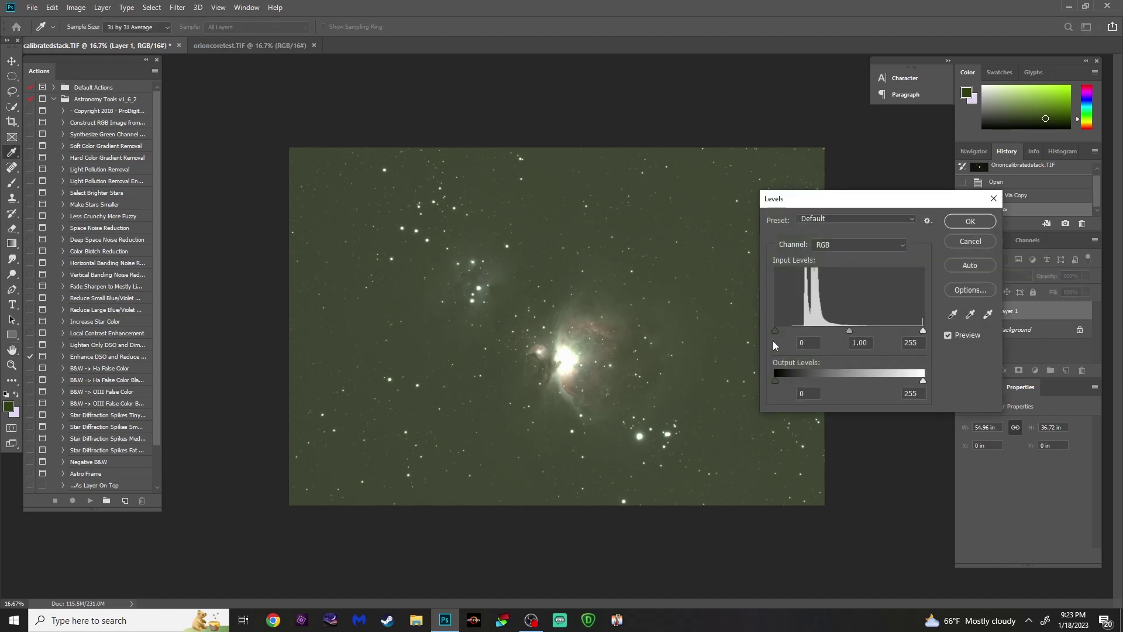
pyautogui.moveTo(775, 332); pyautogui.dragTo(803, 336)
pyautogui.doubleClick(804, 343)
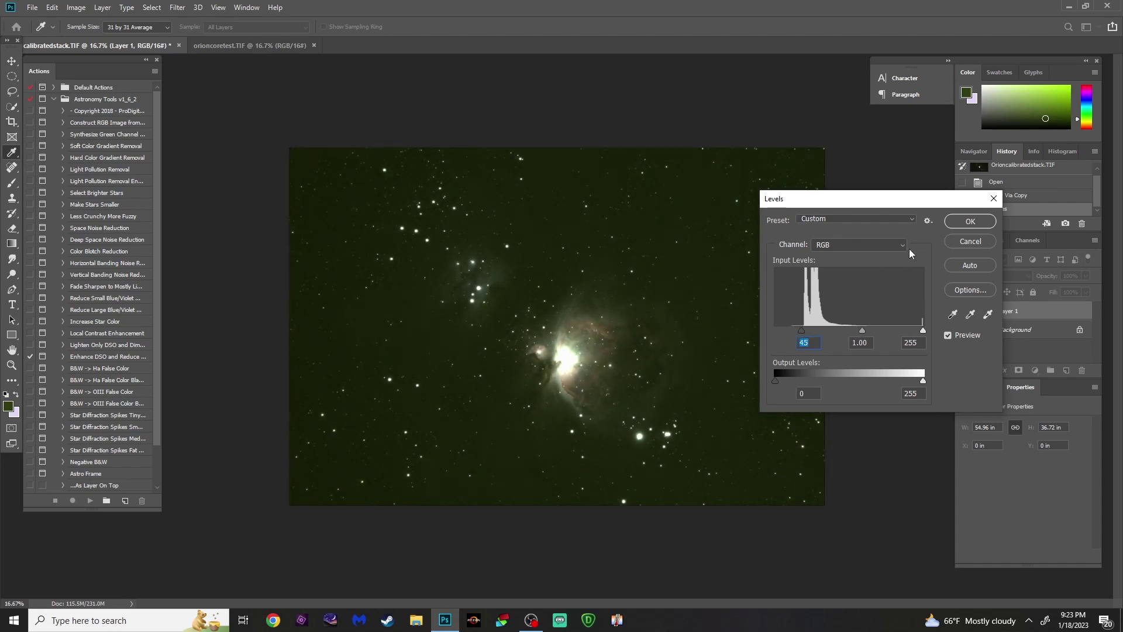
pyautogui.click(967, 222)
pyautogui.press('h')
pyautogui.hotkey('ctrl', 'space')
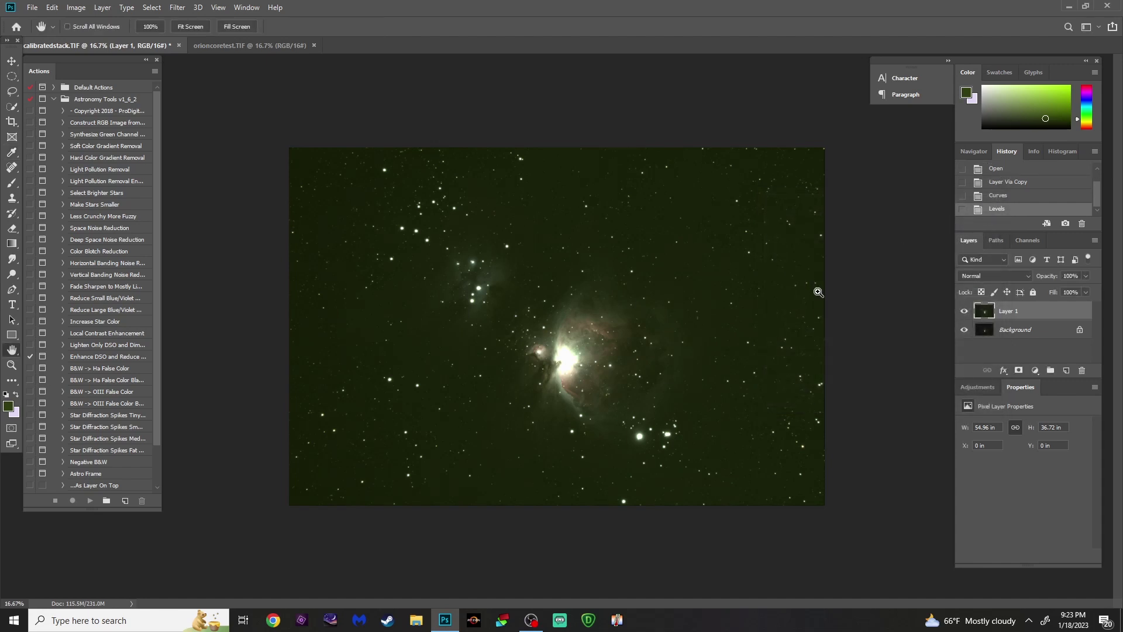
# - Stretch Layer 1 again with a Curves adjustment using the Arcsinh10 preset
pyautogui.hotkey('ctrl', 'm')
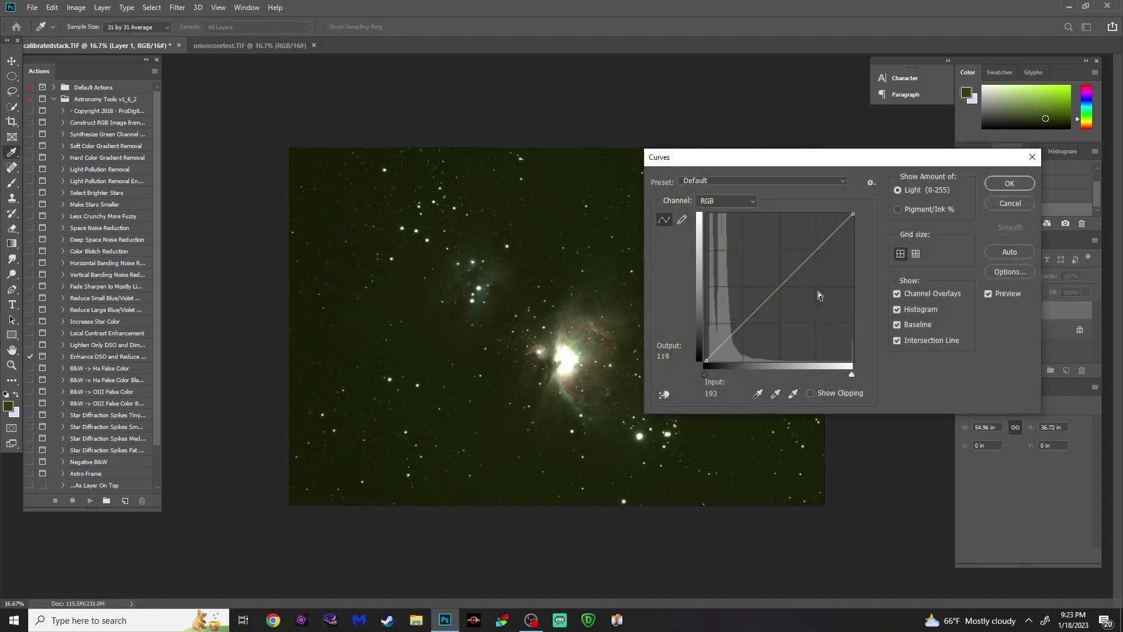
pyautogui.click(775, 183)
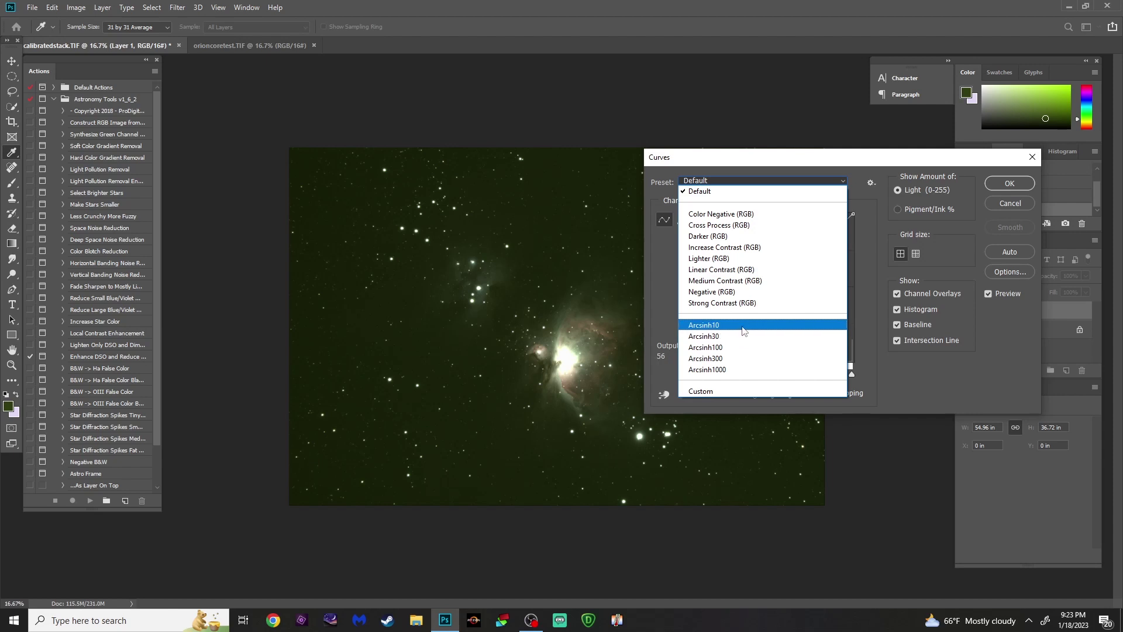
pyautogui.click(746, 327)
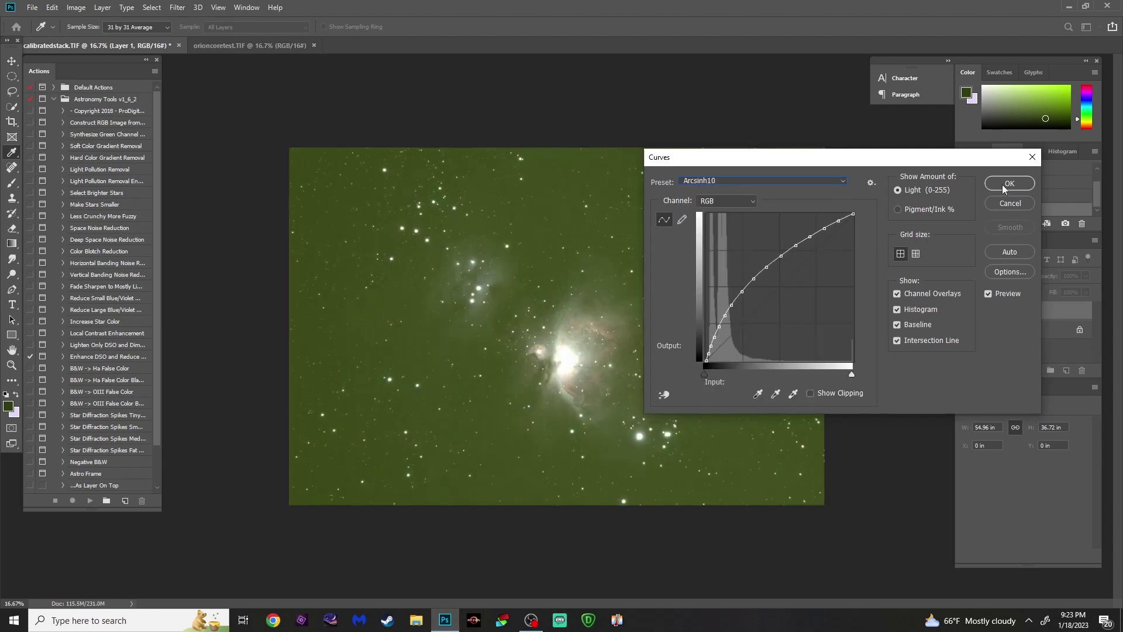
pyautogui.click(1009, 184)
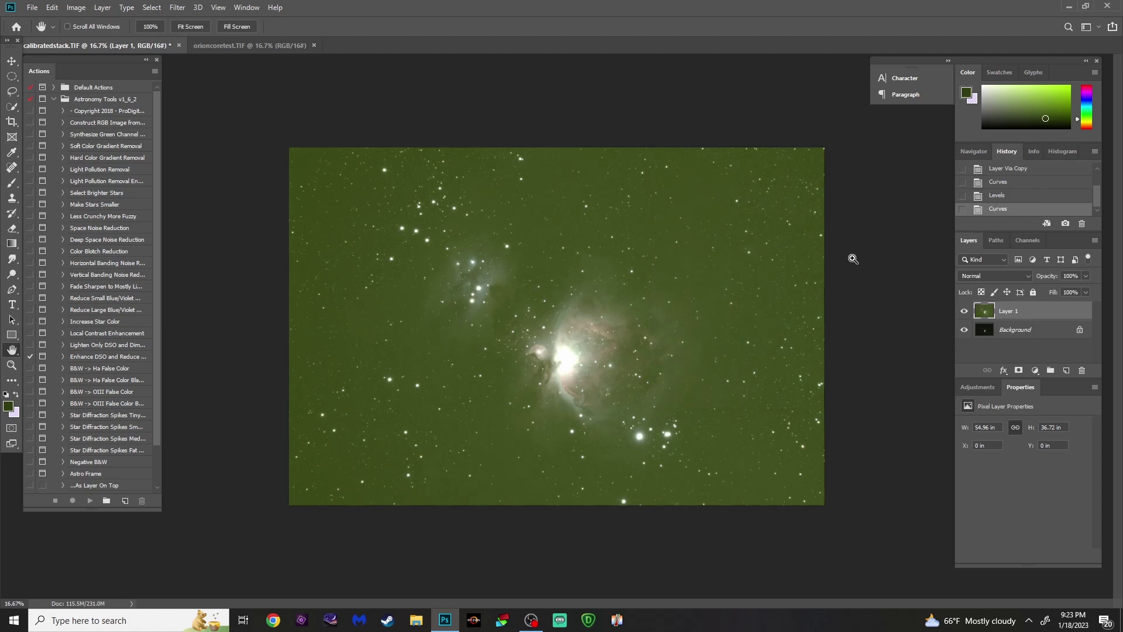
# - Raise the black input level slightly on Layer 1 with another Levels adjustment, up toward the start of the histogram
pyautogui.hotkey('ctrl', 'l')
pyautogui.moveTo(774, 331); pyautogui.dragTo(784, 334)
pyautogui.click(975, 224)
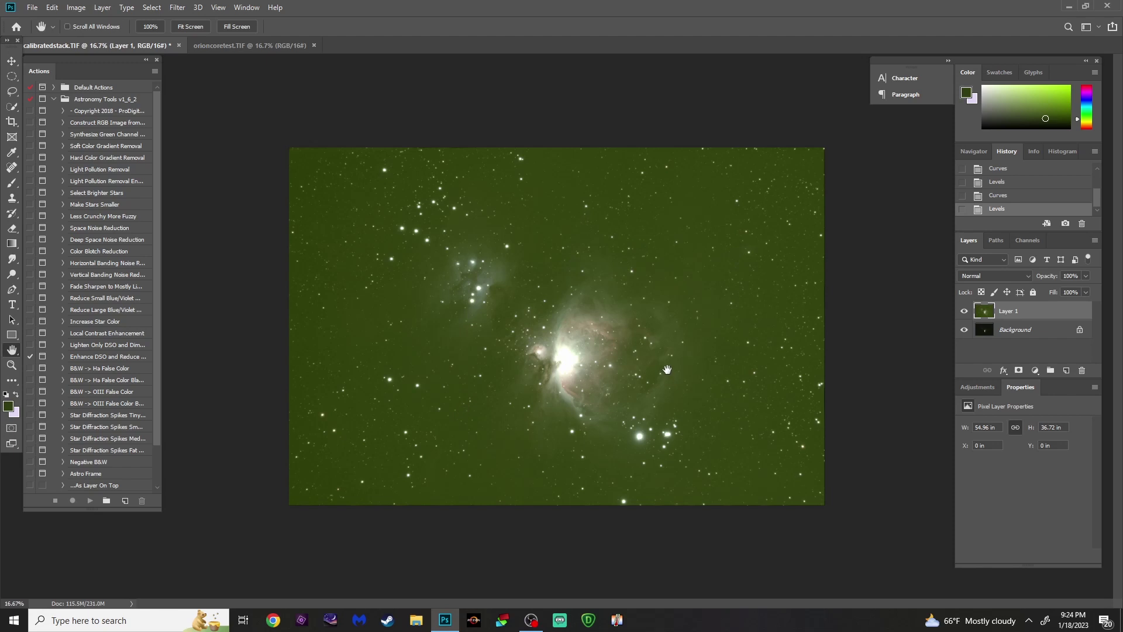
# - Duplicate the stretched Layer 1 and make the copy the active layer
pyautogui.click(101, 55)
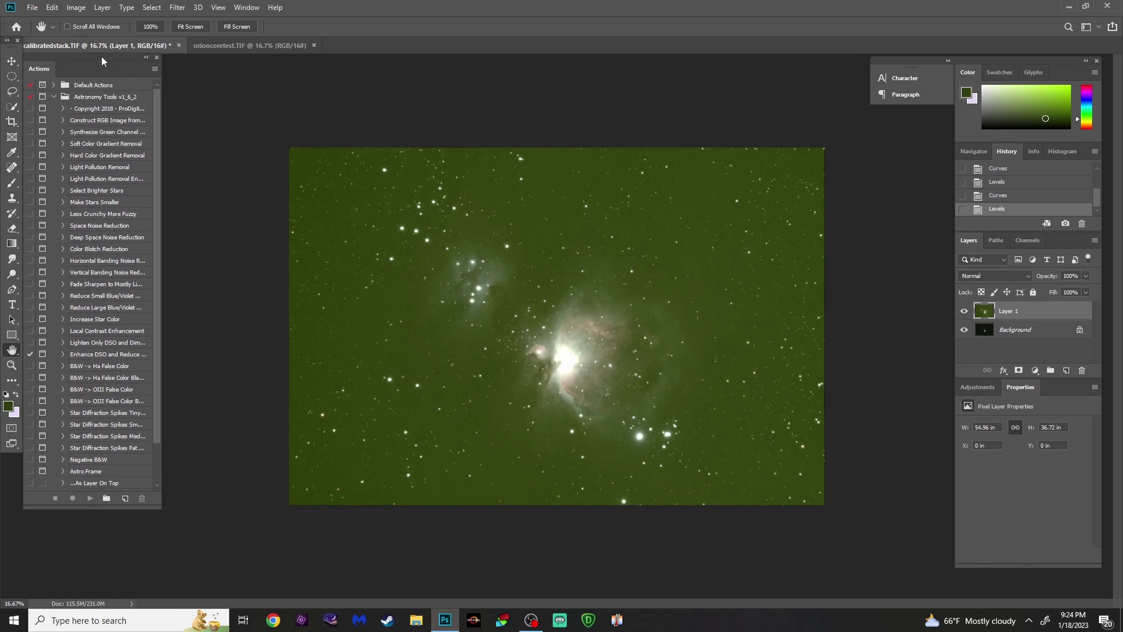
pyautogui.moveTo(101, 57); pyautogui.dragTo(98, 58)
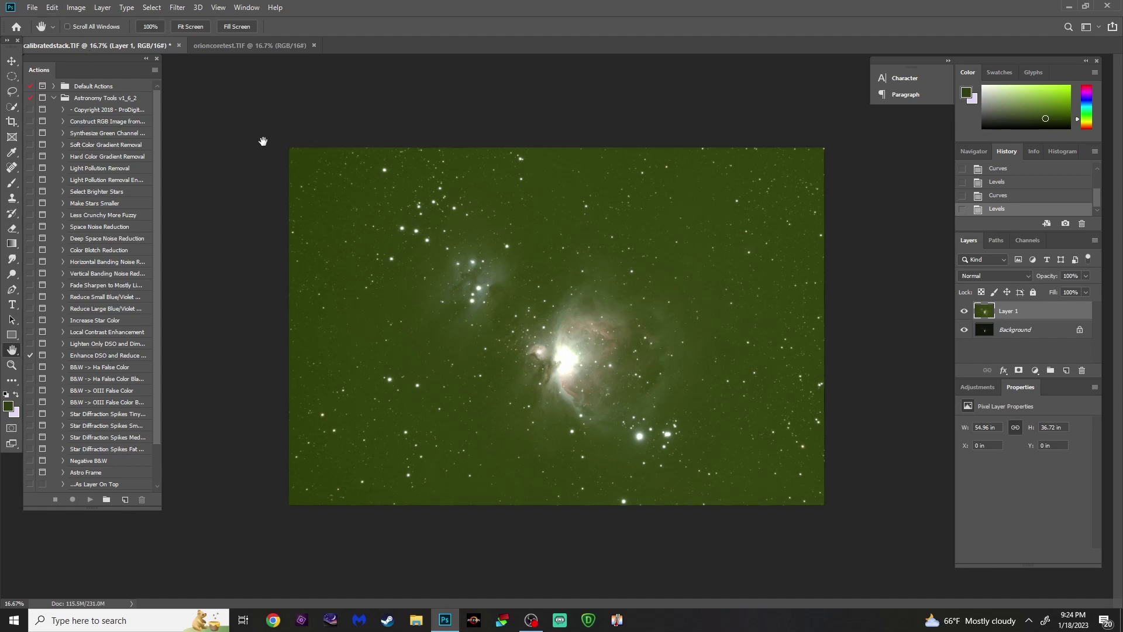
pyautogui.hotkey('ctrl', 'j')
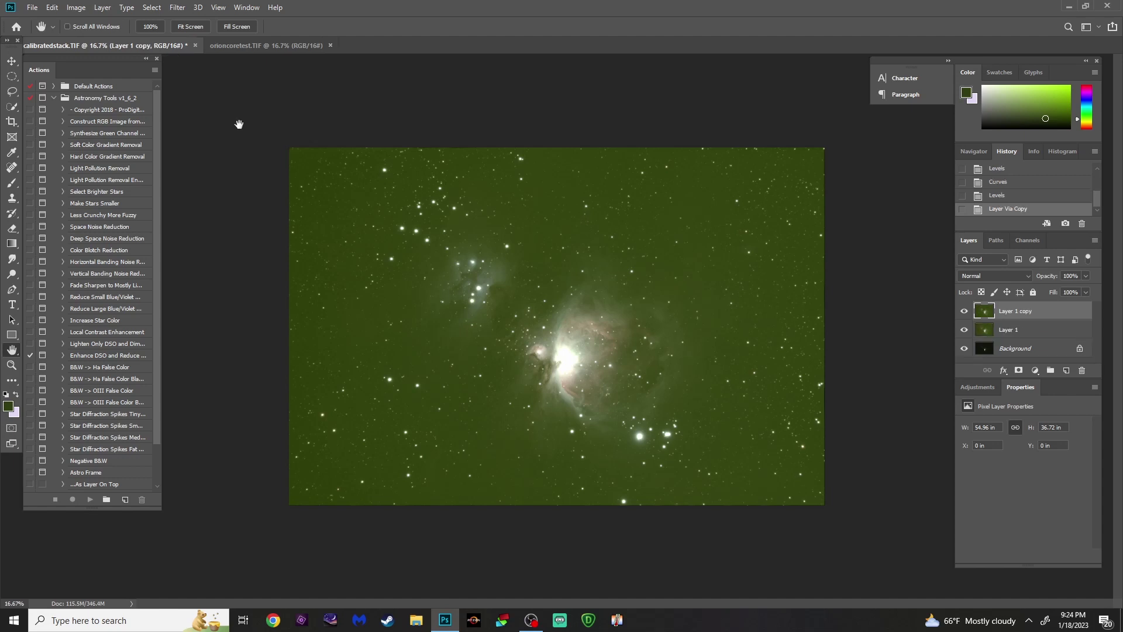
pyautogui.click(984, 332)
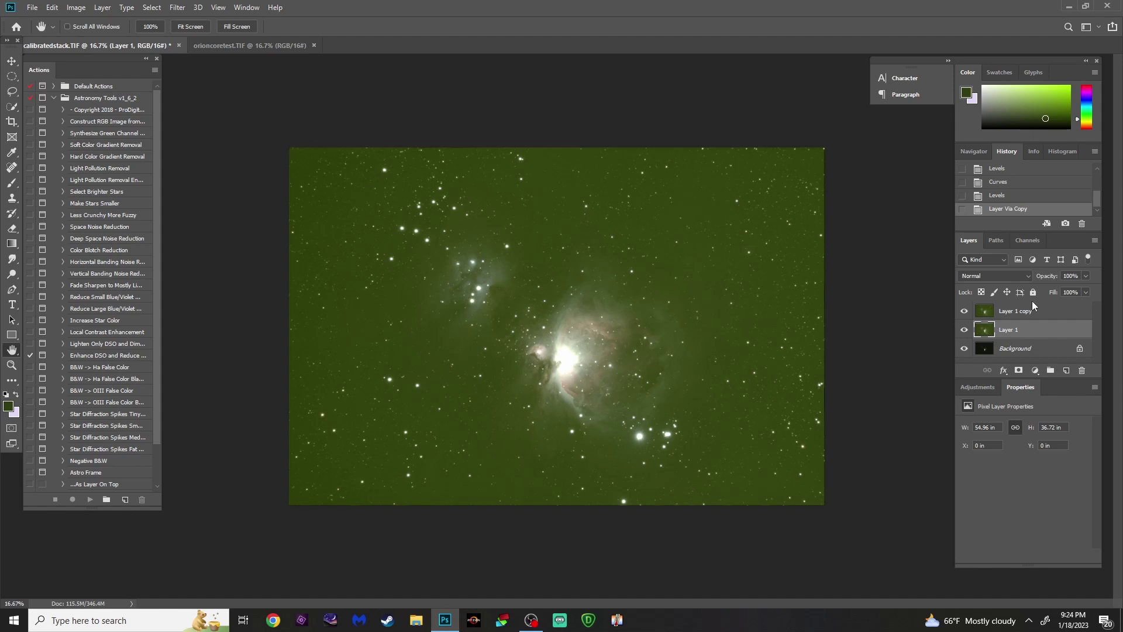
pyautogui.click(994, 312)
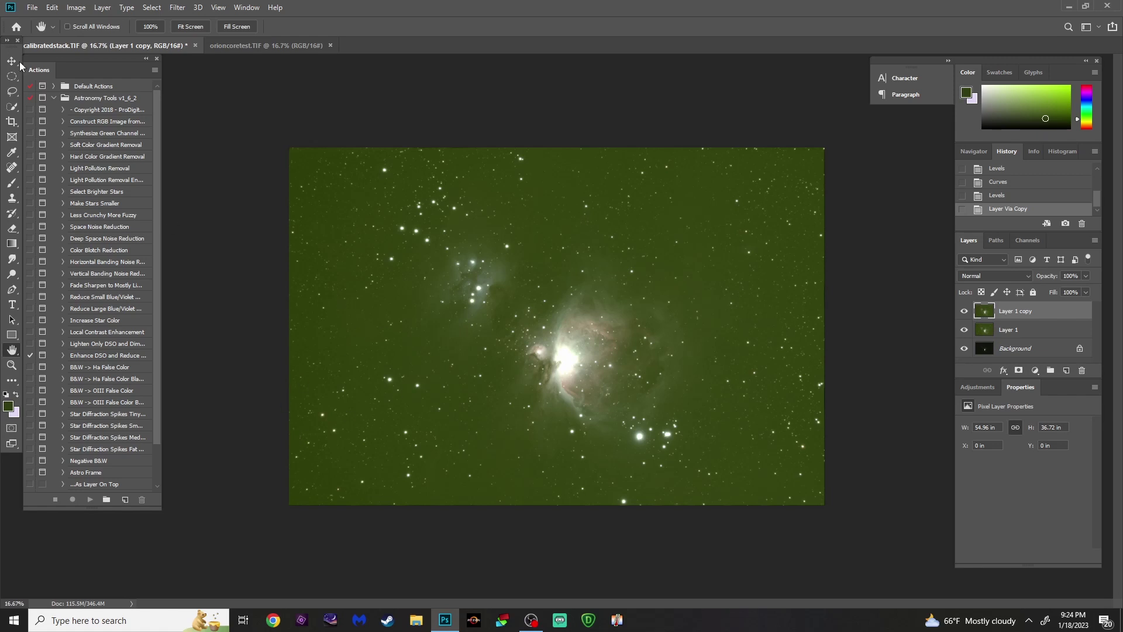
pyautogui.moveTo(55, 58); pyautogui.dragTo(63, 65)
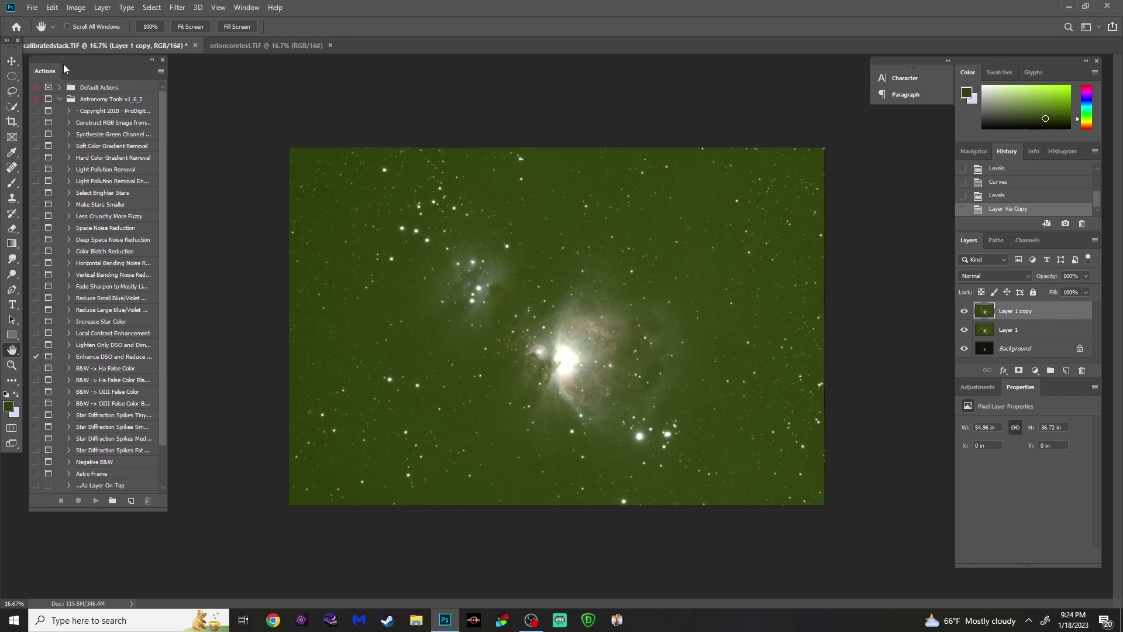
# - Sample the green sky background away from the nebula with the Eyedropper and fill Layer 1 copy with that colour
pyautogui.click(14, 152)
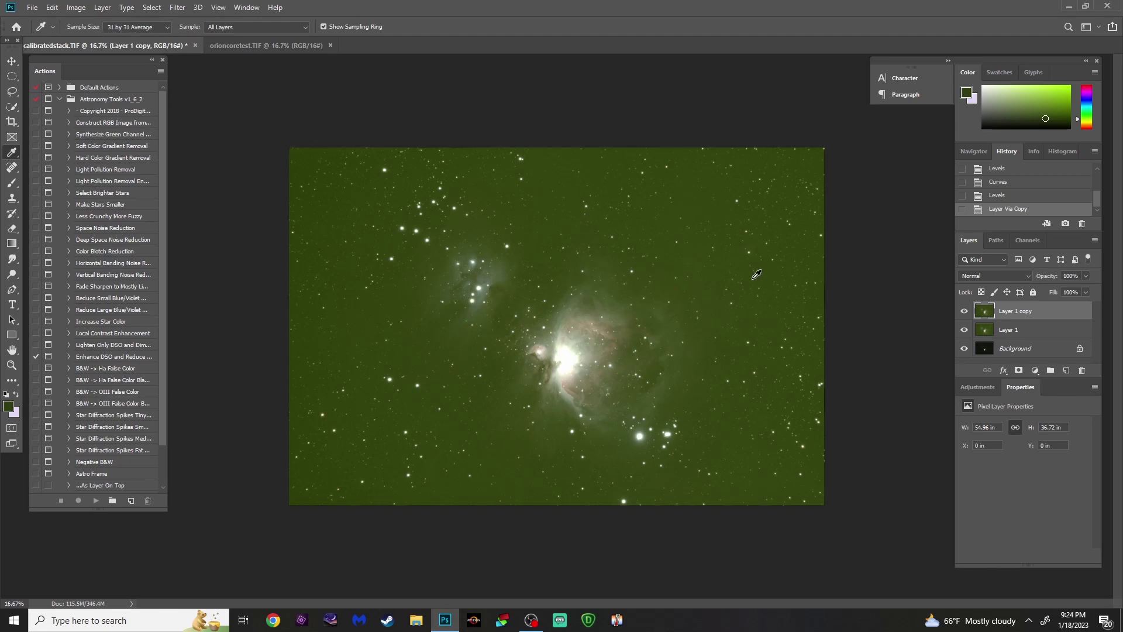
pyautogui.click(699, 203)
pyautogui.hotkey('alt', 'BackSpace')
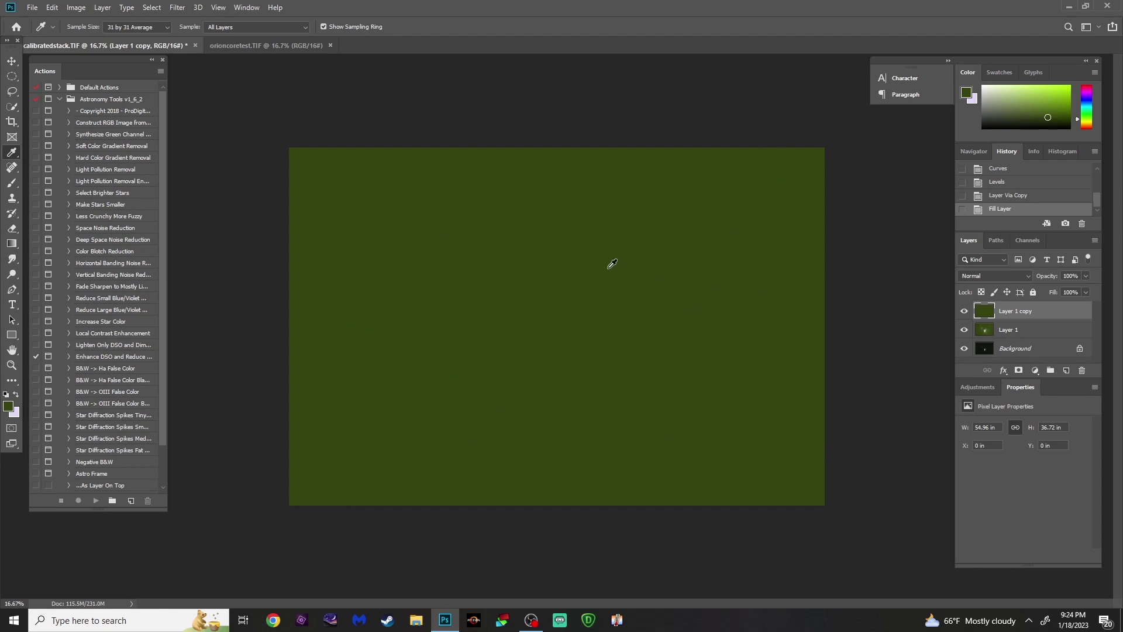
# - Apply the merged Orioncalibratedstack.TIF image to Layer 1 with Apply Image, using Subtract blending, scale 1 and offset 25
pyautogui.click(986, 334)
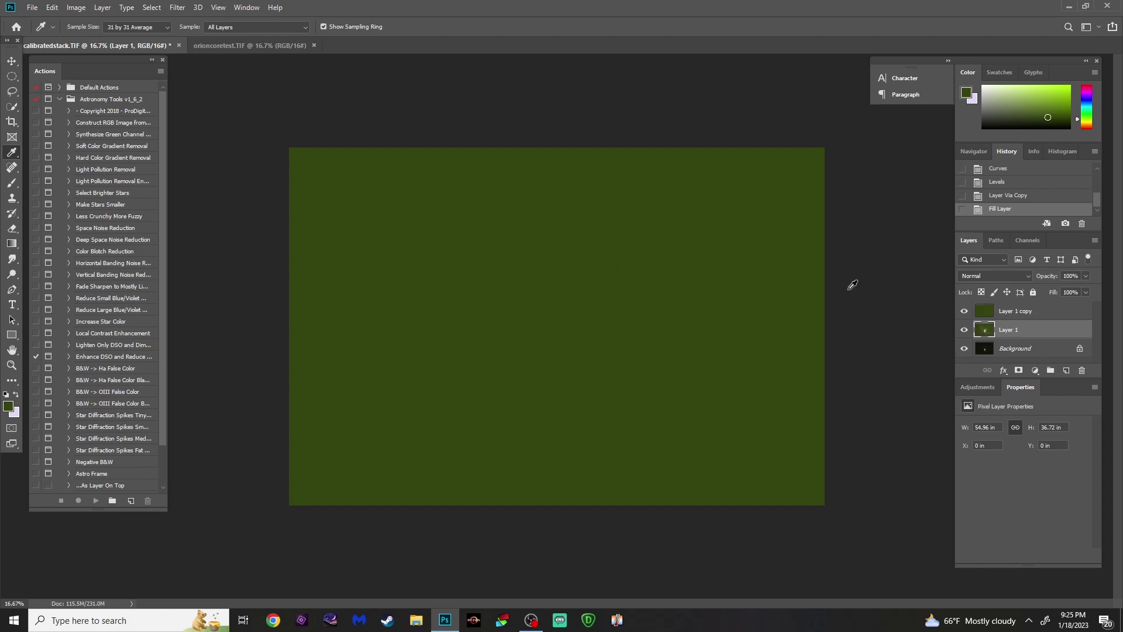
pyautogui.click(77, 8)
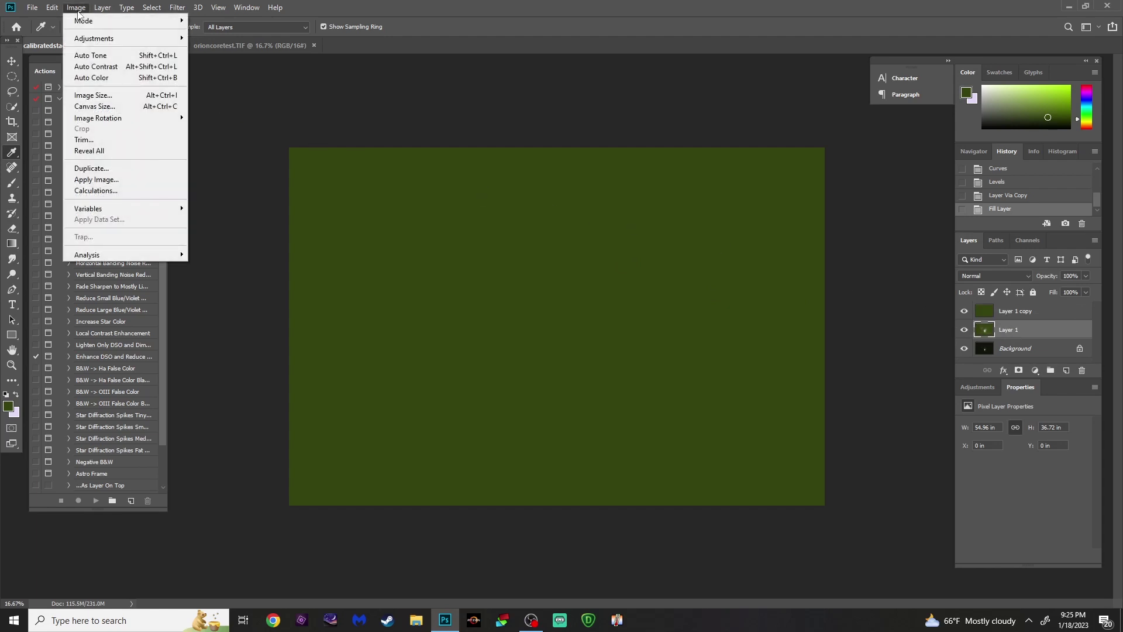
pyautogui.click(91, 182)
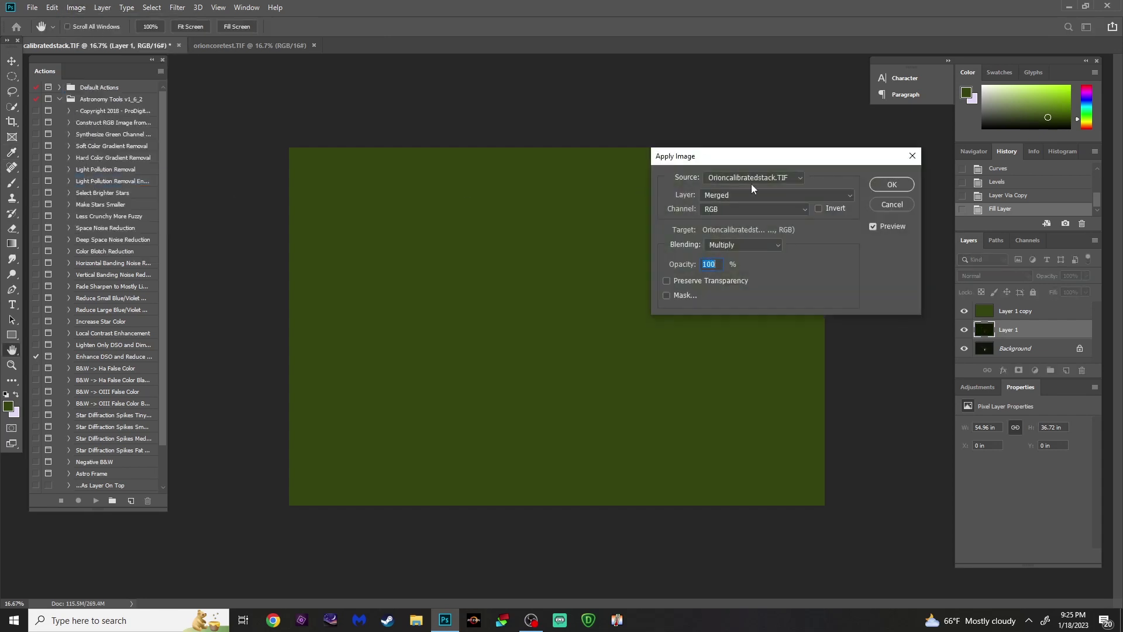
pyautogui.click(800, 181)
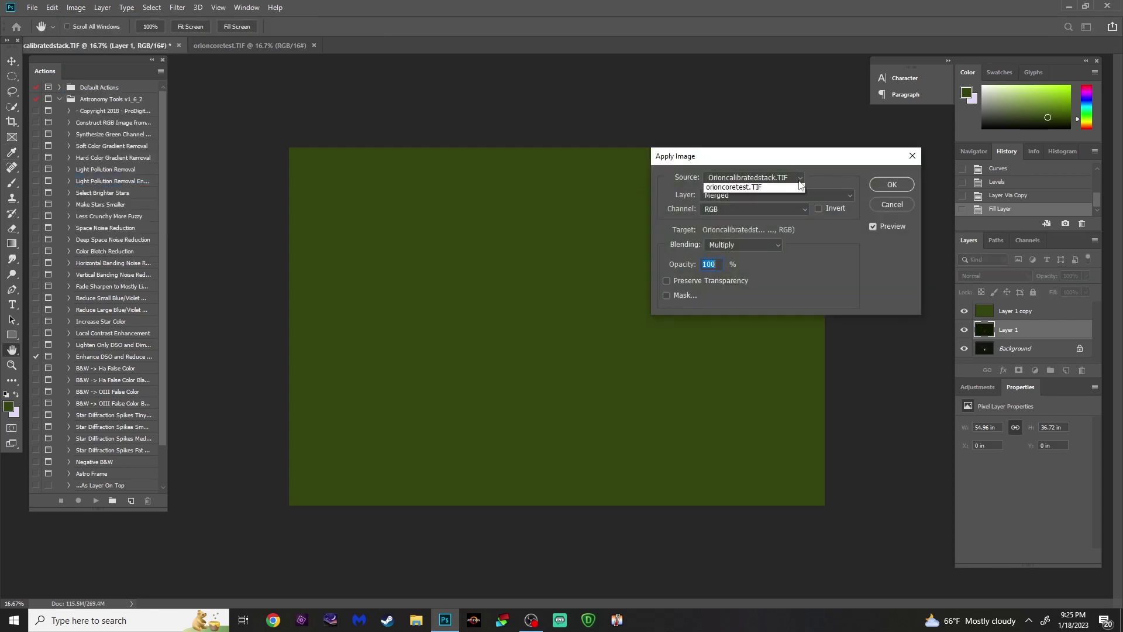
pyautogui.click(801, 186)
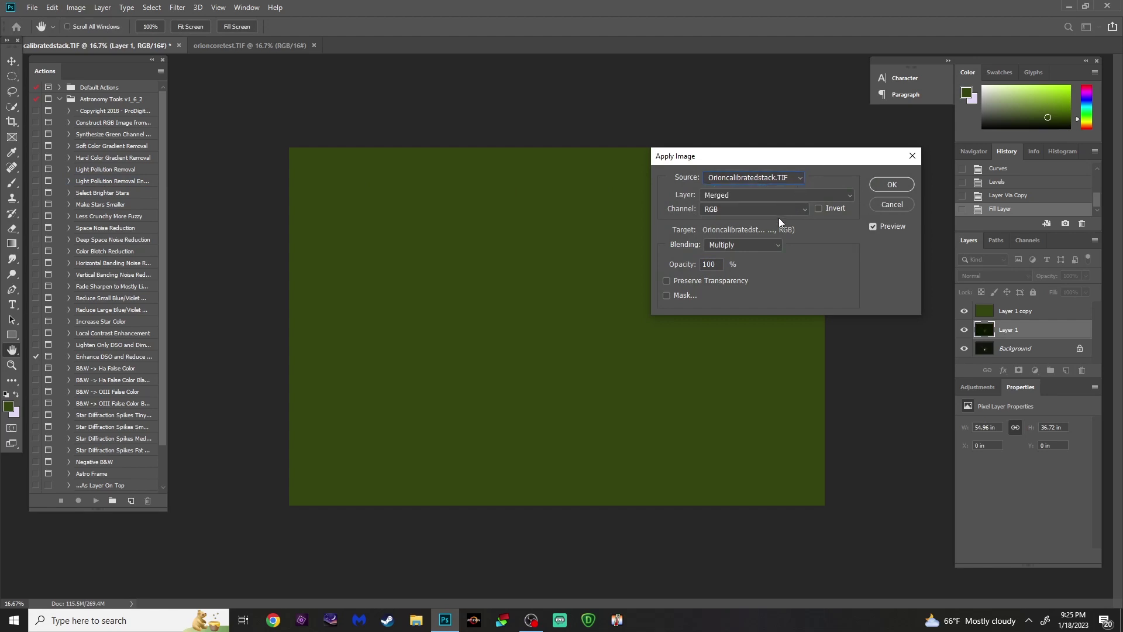
pyautogui.click(770, 246)
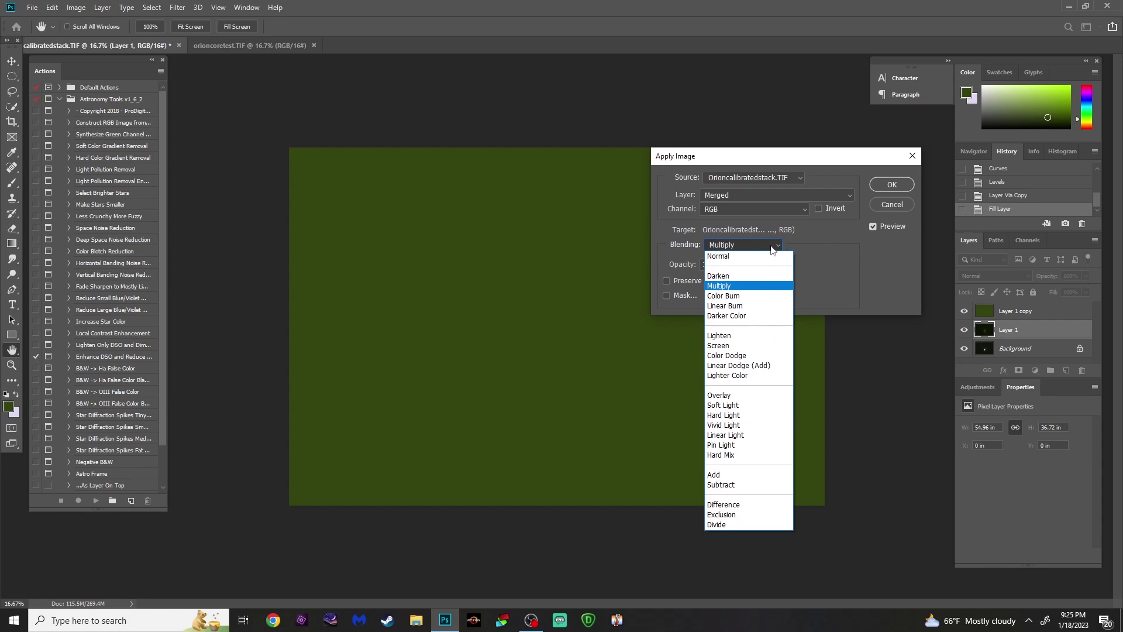
pyautogui.click(729, 484)
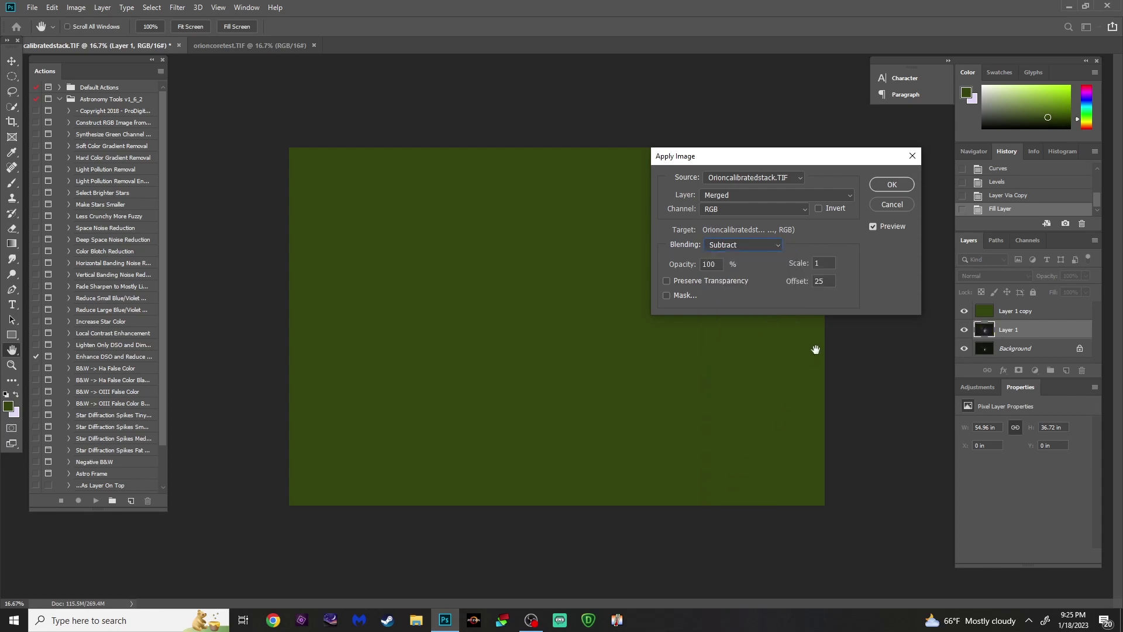
pyautogui.moveTo(824, 283); pyautogui.dragTo(813, 282)
pyautogui.click(827, 280)
pyautogui.click(892, 186)
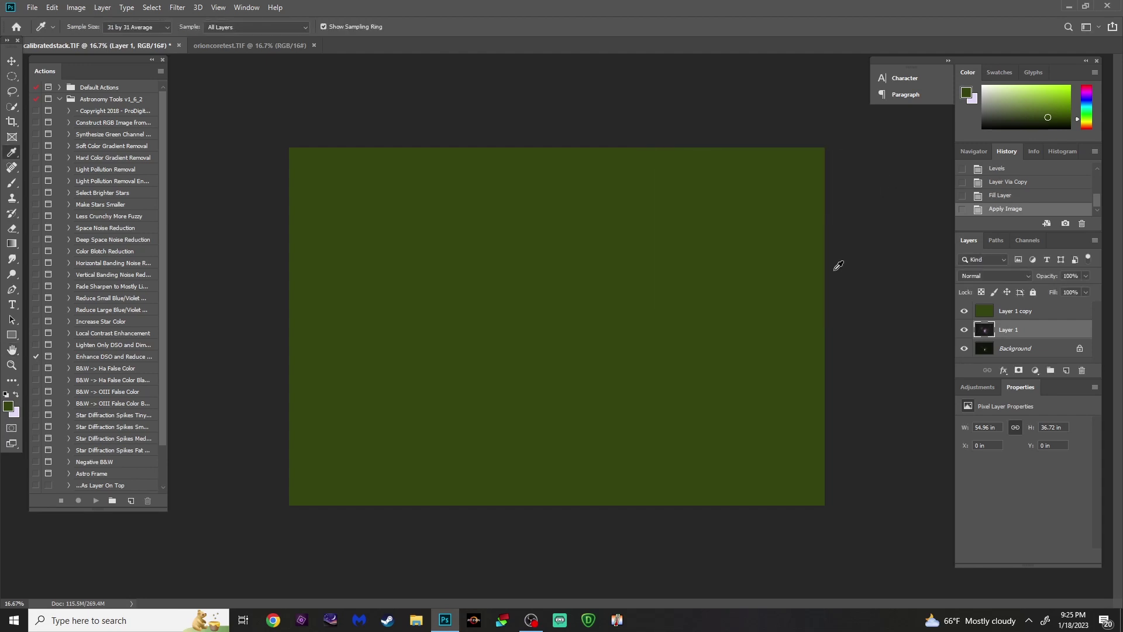
# - Toggle the green-filled Layer 1 copy off and on to check the subtraction, and delete that layer
pyautogui.click(964, 311)
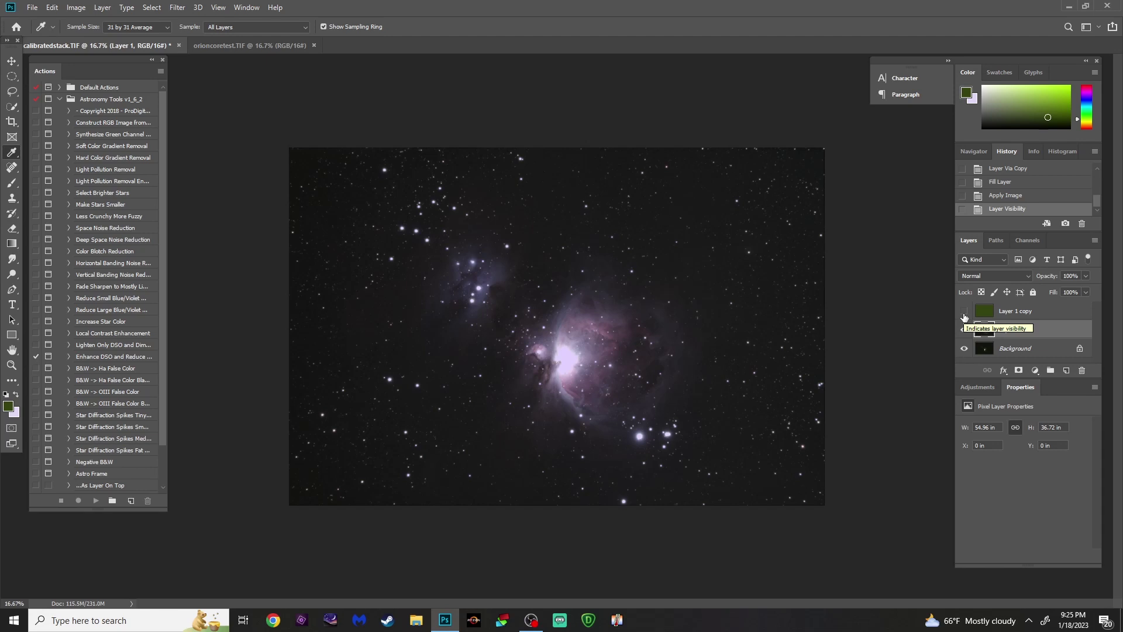
pyautogui.click(964, 311)
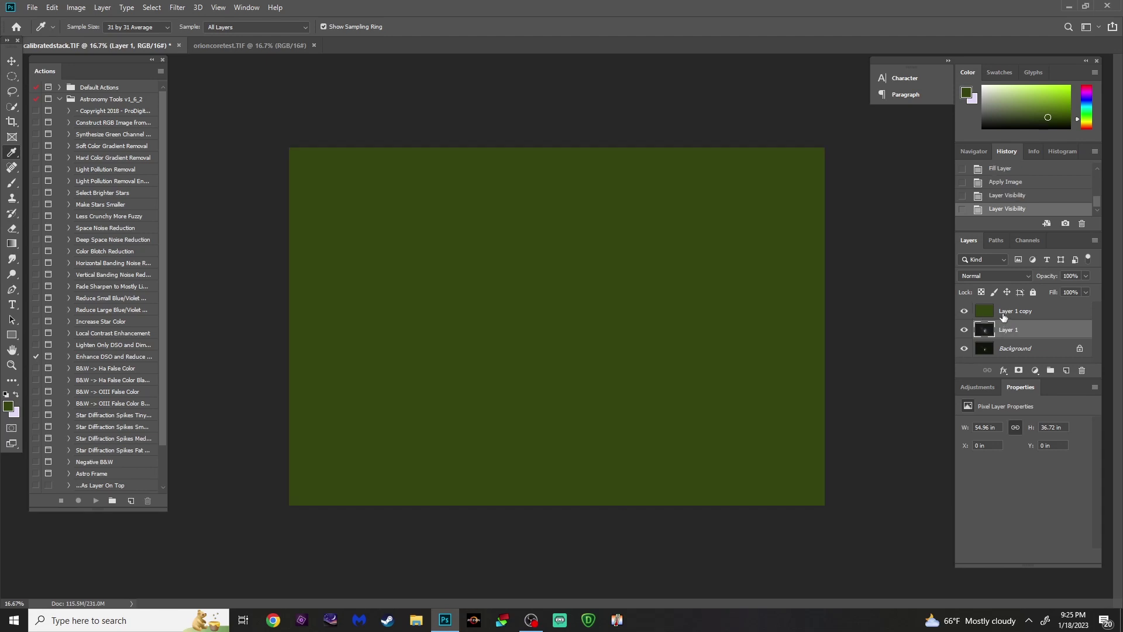
pyautogui.click(993, 313)
pyautogui.moveTo(983, 311); pyautogui.dragTo(1082, 371)
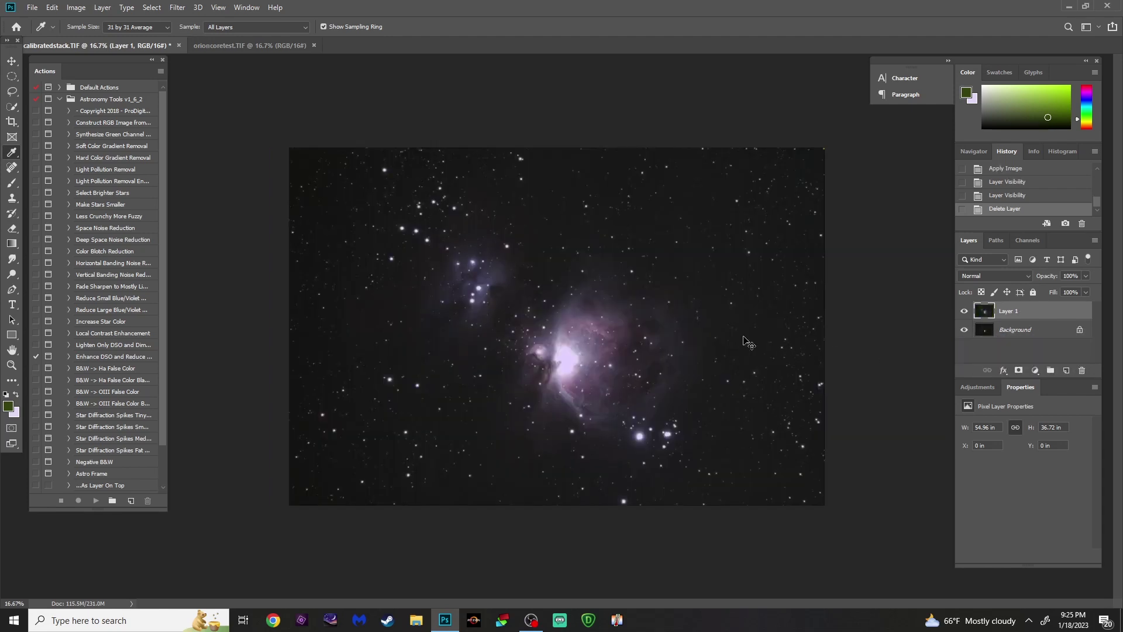
# - Duplicate Layer 1 and boost the copy's colour with the Camera Raw Filter, using Vibrance +40 and Saturation +25
pyautogui.hotkey('ctrl', 'j')
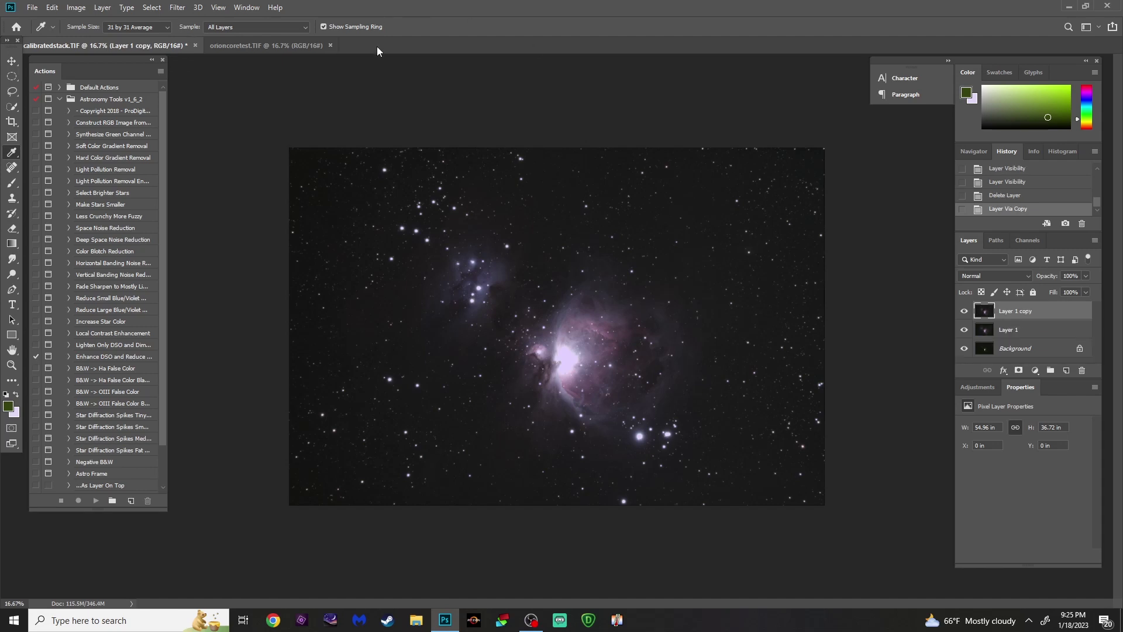
pyautogui.click(178, 9)
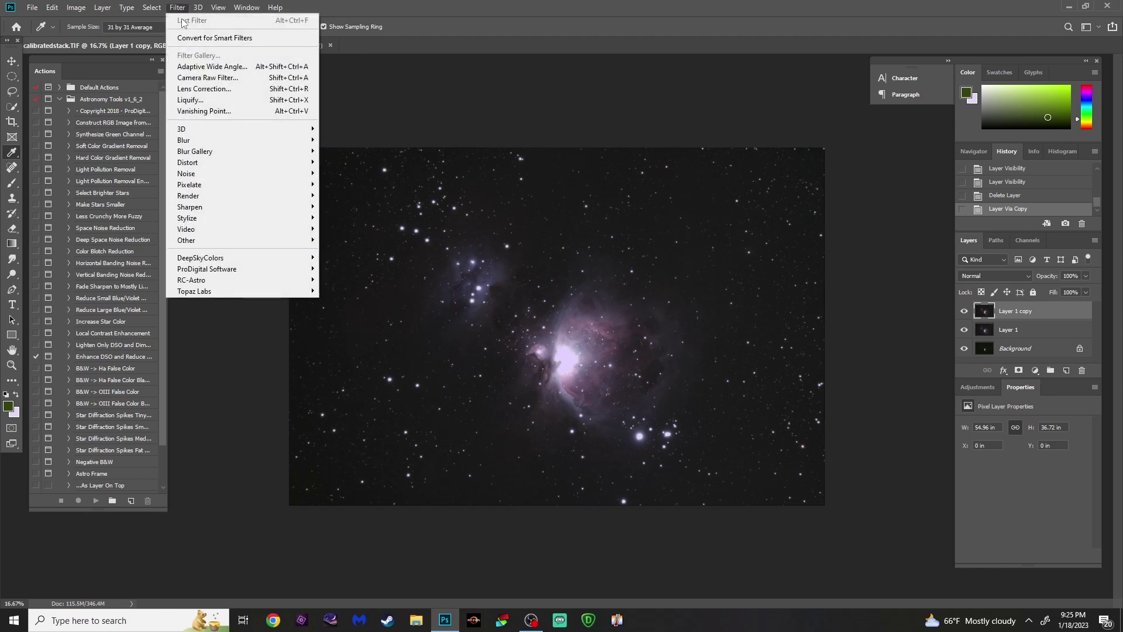
pyautogui.click(190, 77)
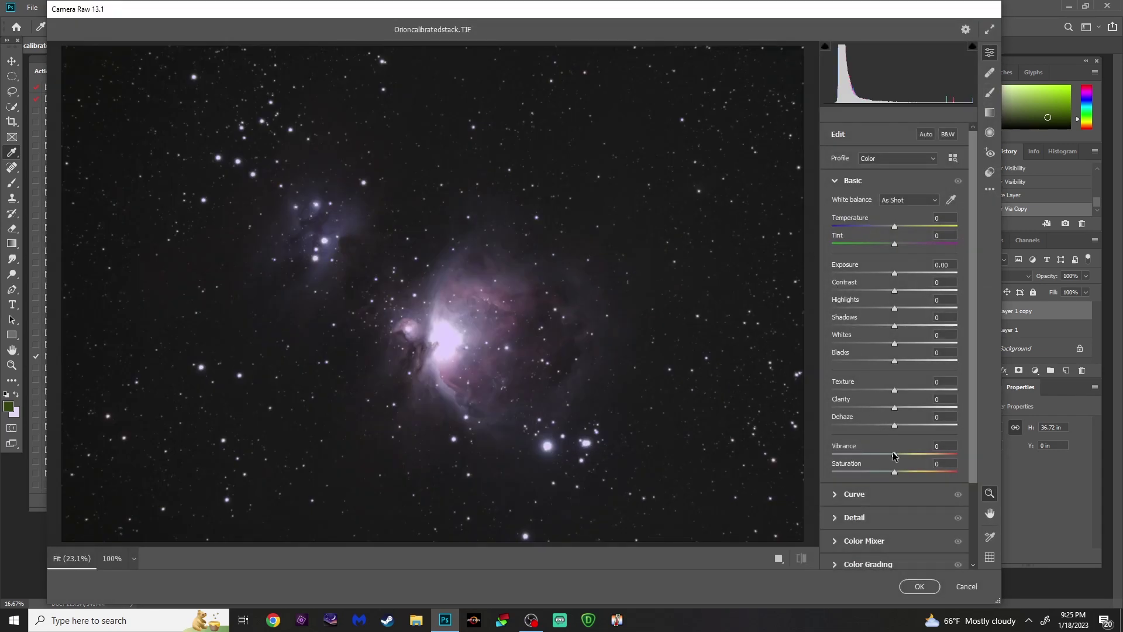
pyautogui.moveTo(894, 456); pyautogui.dragTo(903, 457)
pyautogui.moveTo(894, 472); pyautogui.dragTo(910, 473)
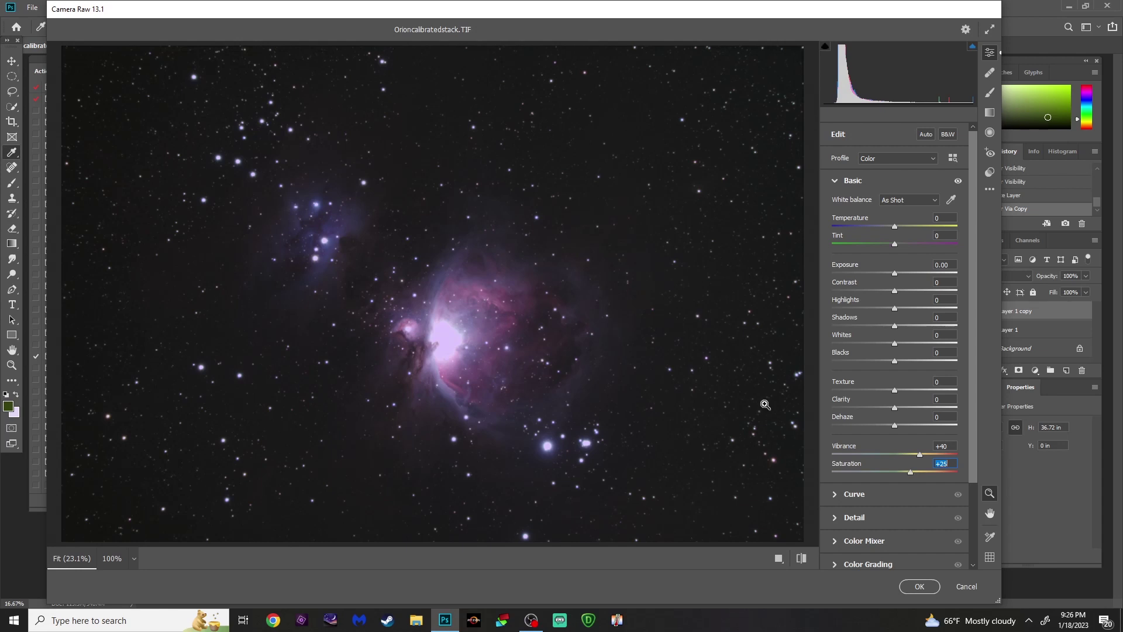
pyautogui.click(836, 181)
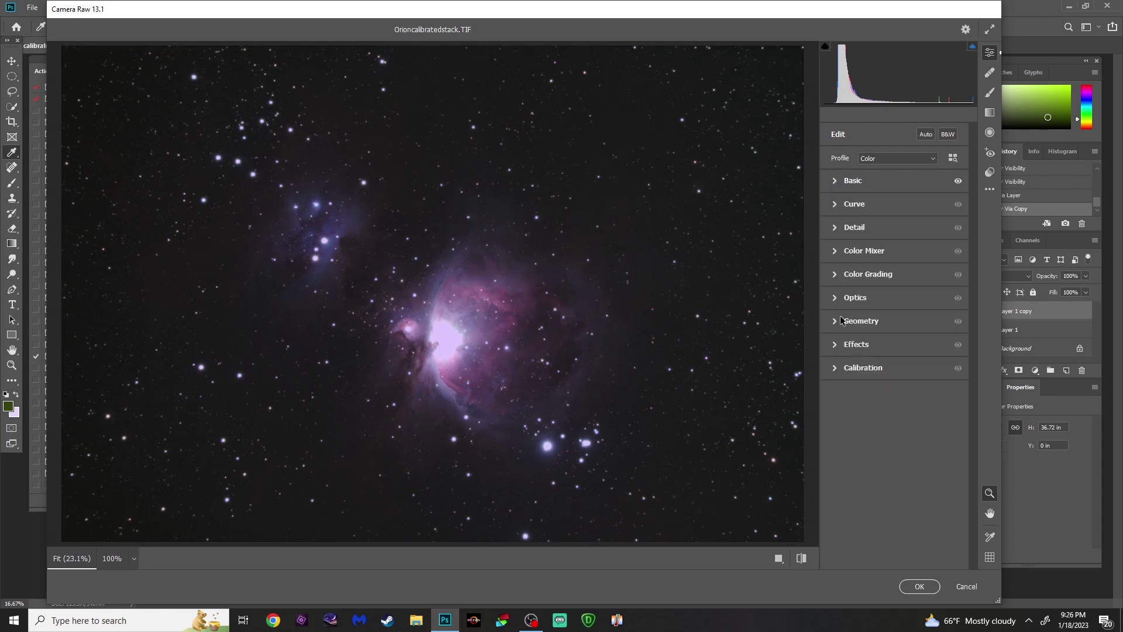
pyautogui.click(921, 586)
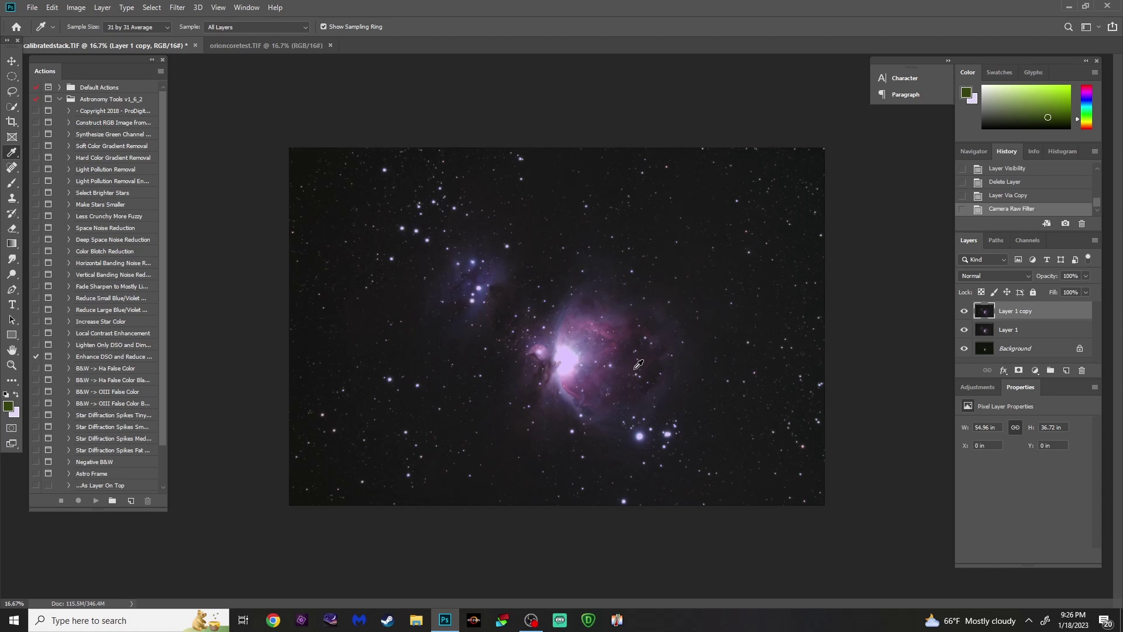
# - Stretch Layer 1 copy with a Curves adjustment using the Arcsinh10 preset
pyautogui.hotkey('ctrl', 'm')
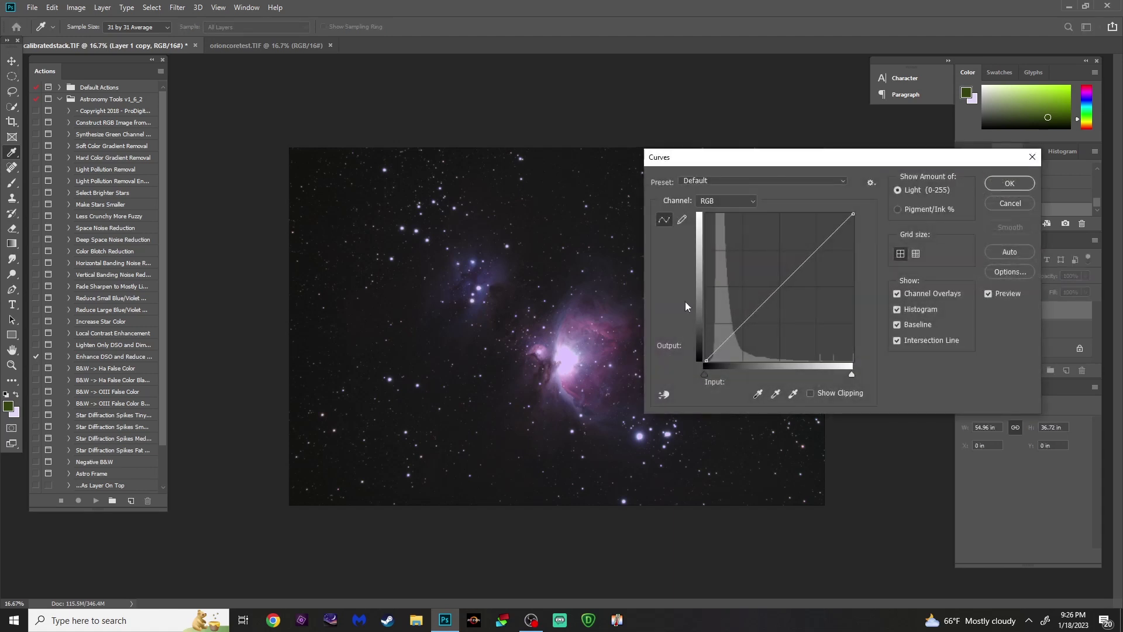
pyautogui.click(813, 180)
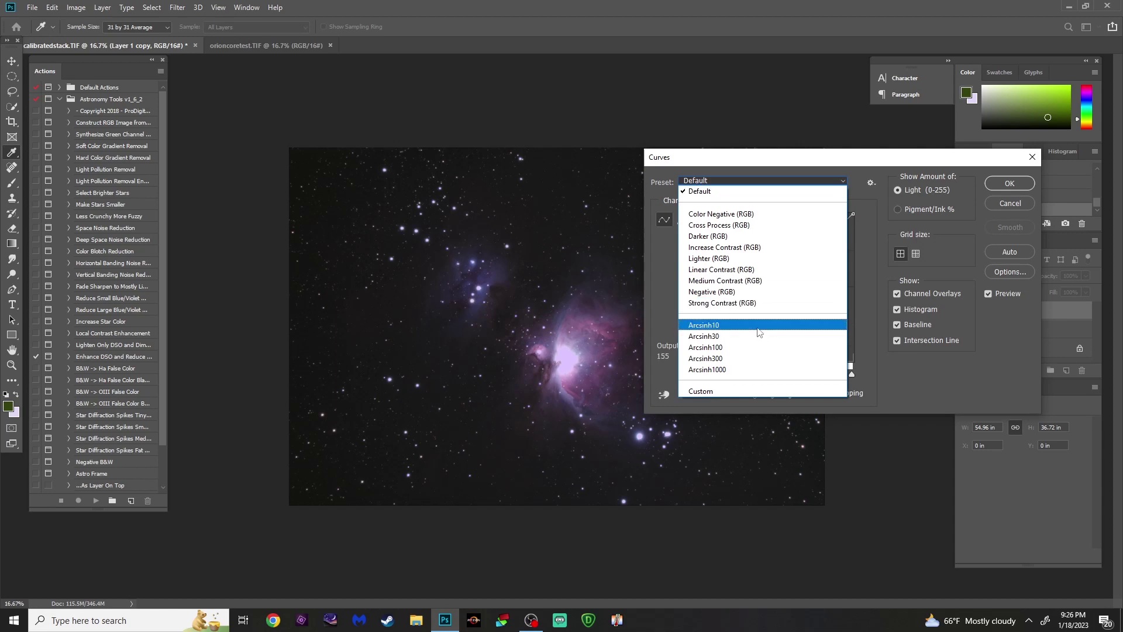
pyautogui.click(817, 329)
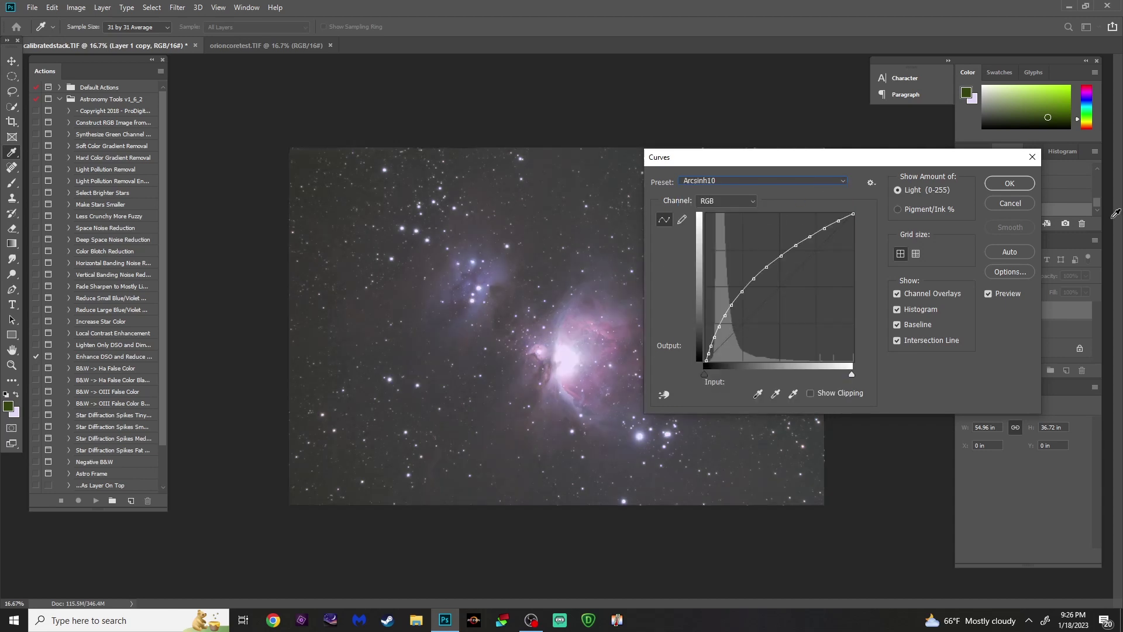
pyautogui.click(1010, 183)
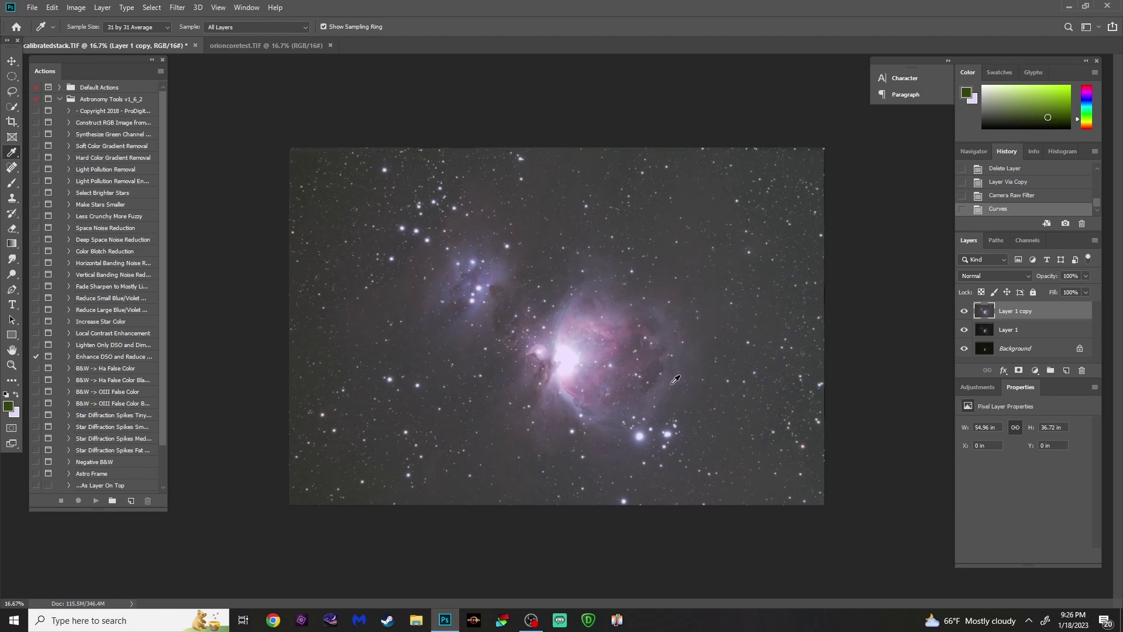
# - Raise the black input level of Layer 1 copy to 32 with a Levels adjustment
pyautogui.hotkey('ctrl', 'l')
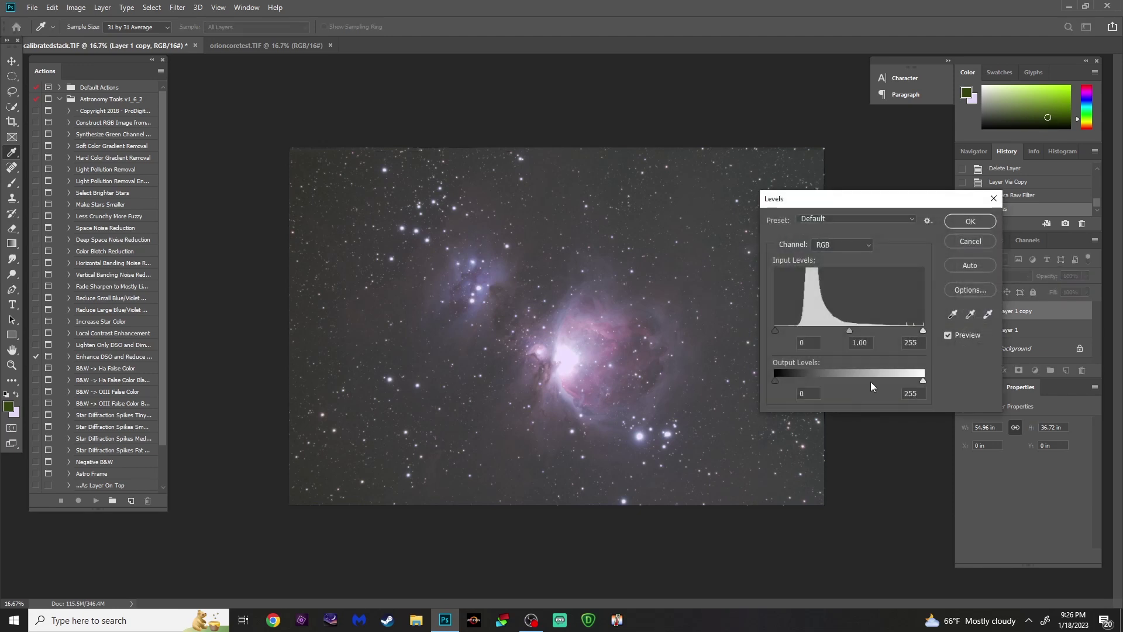
pyautogui.moveTo(777, 331); pyautogui.dragTo(795, 332)
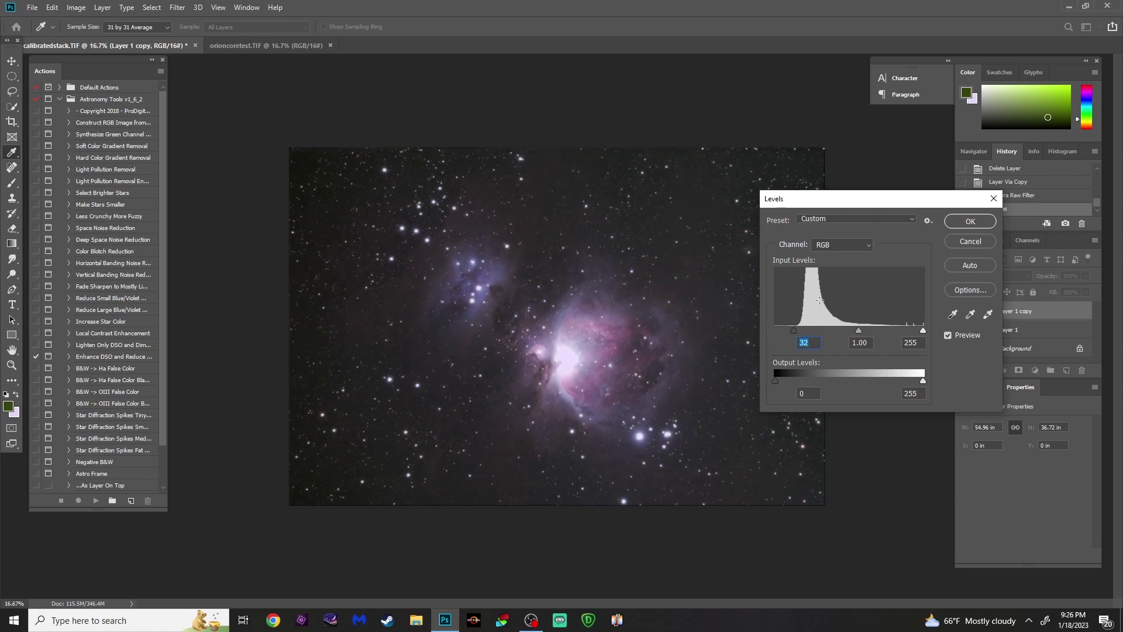
pyautogui.click(970, 221)
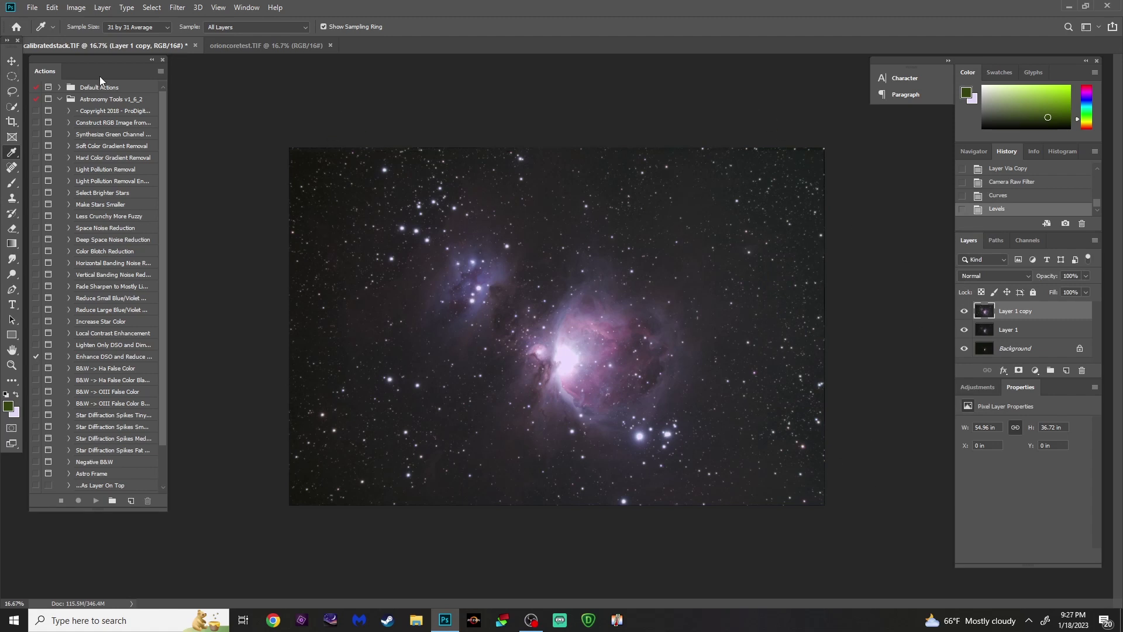
pyautogui.click(177, 7)
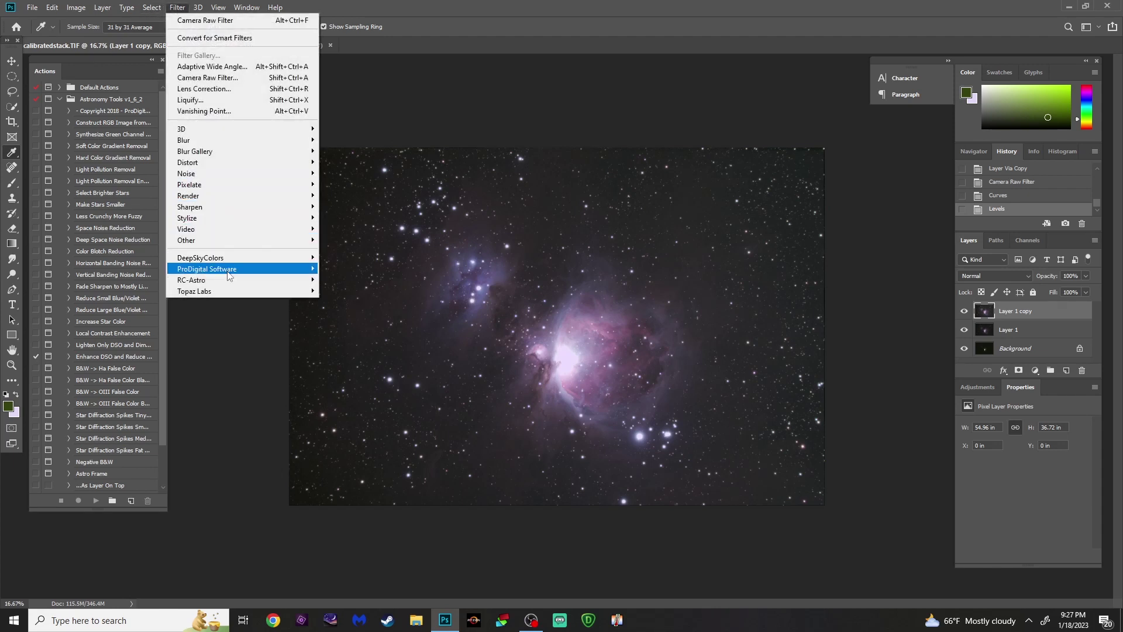
pyautogui.moveTo(230, 281)
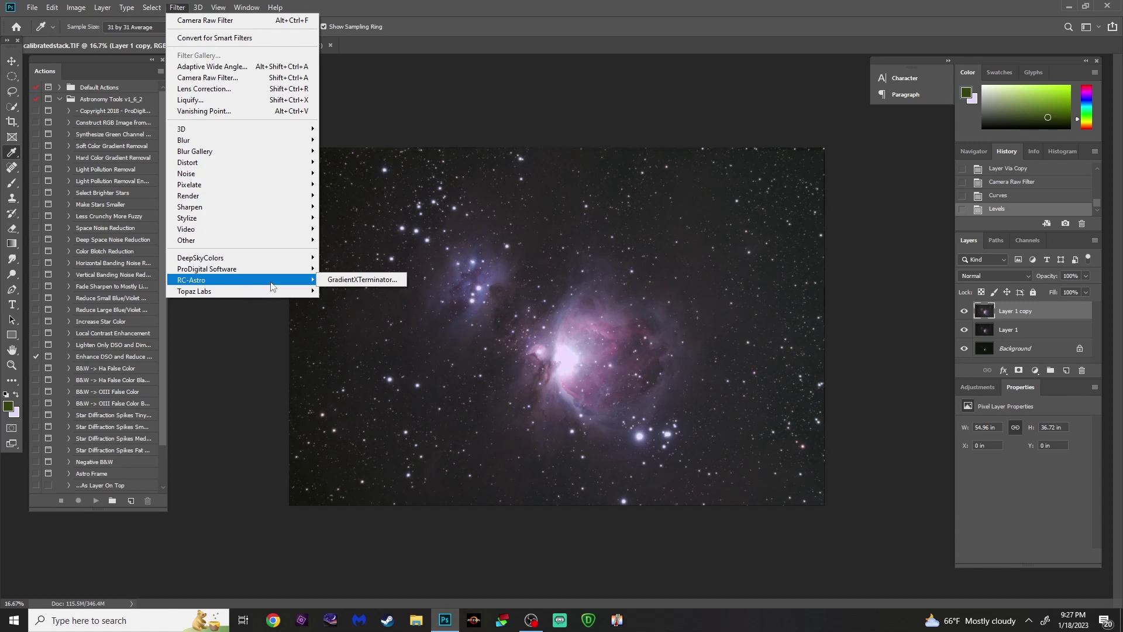
pyautogui.click(351, 279)
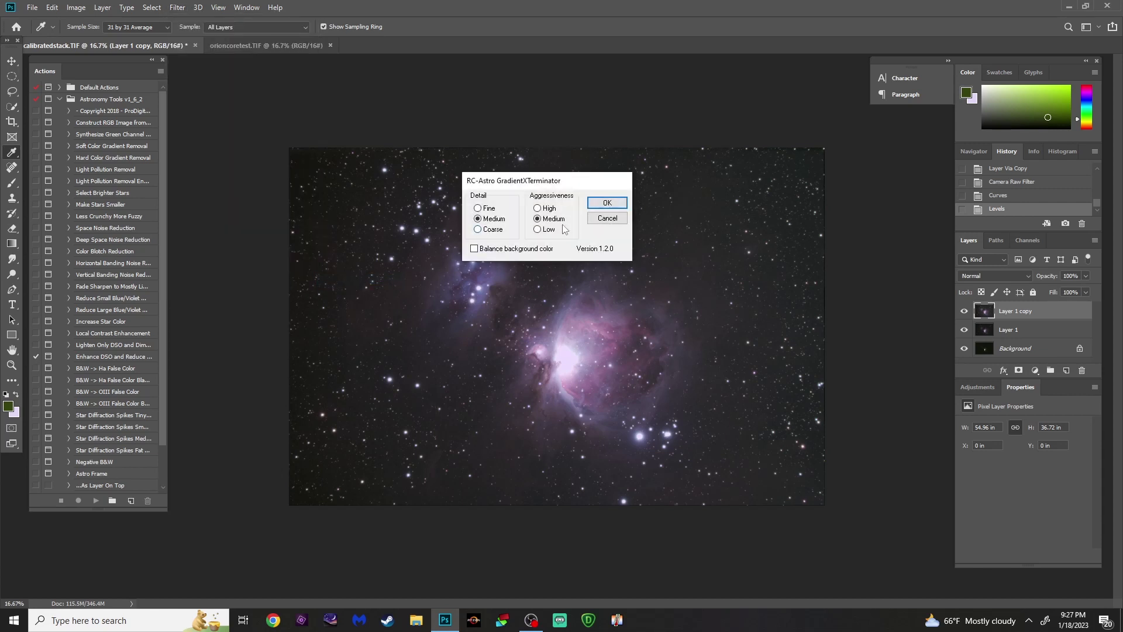
pyautogui.click(608, 202)
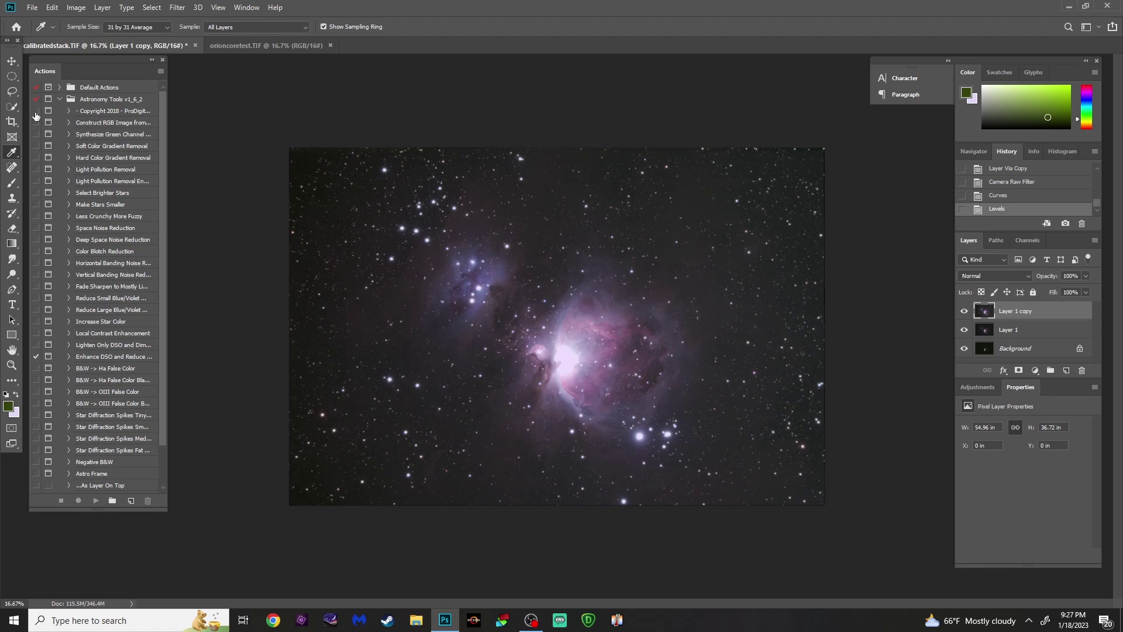
# - Draw a large freehand Lasso selection around both nebula areas and invert it to select the surrounding sky background
pyautogui.click(13, 92)
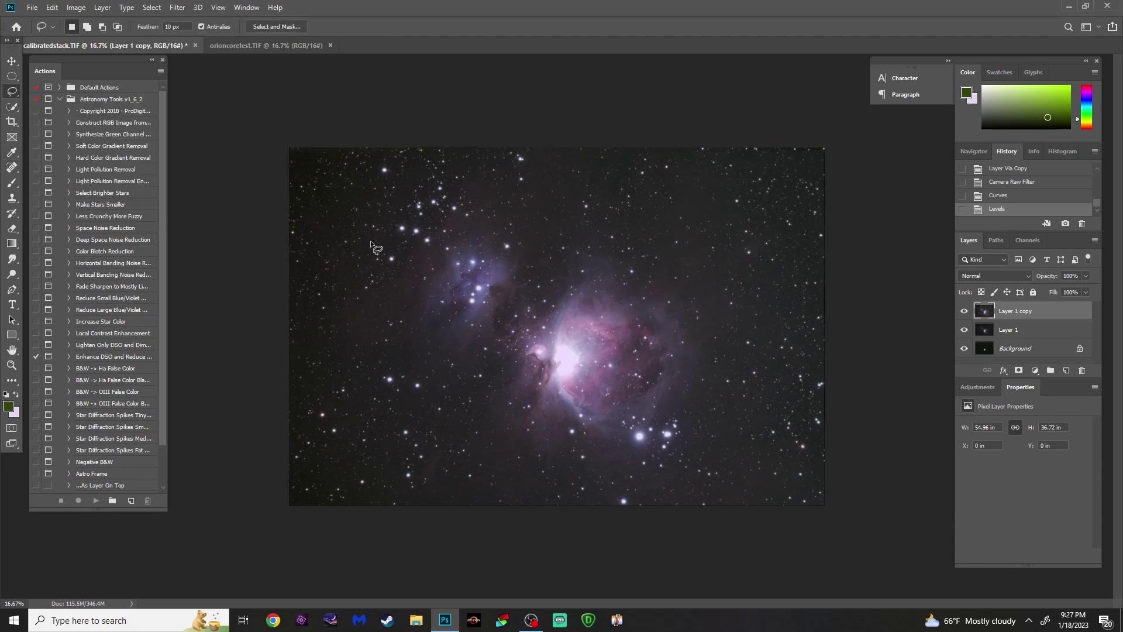
pyautogui.moveTo(388, 261); pyautogui.dragTo(440, 197)
pyautogui.moveTo(511, 160); pyautogui.dragTo(620, 156)
pyautogui.moveTo(766, 250)
pyautogui.mouseDown()
pyautogui.moveTo(768, 330)
pyautogui.moveTo(738, 425)
pyautogui.moveTo(682, 488)
pyautogui.moveTo(609, 512)
pyautogui.mouseUp()
pyautogui.moveTo(441, 490)
pyautogui.mouseDown()
pyautogui.moveTo(405, 444)
pyautogui.moveTo(372, 359)
pyautogui.moveTo(368, 293)
pyautogui.moveTo(413, 247)
pyautogui.mouseUp()
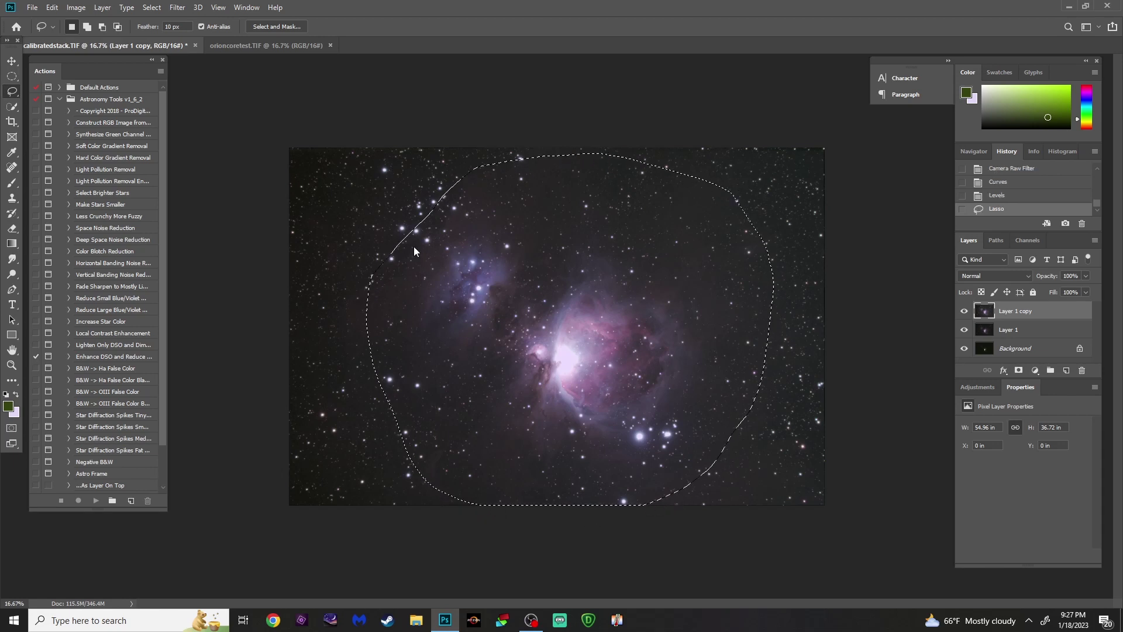
pyautogui.click(151, 7)
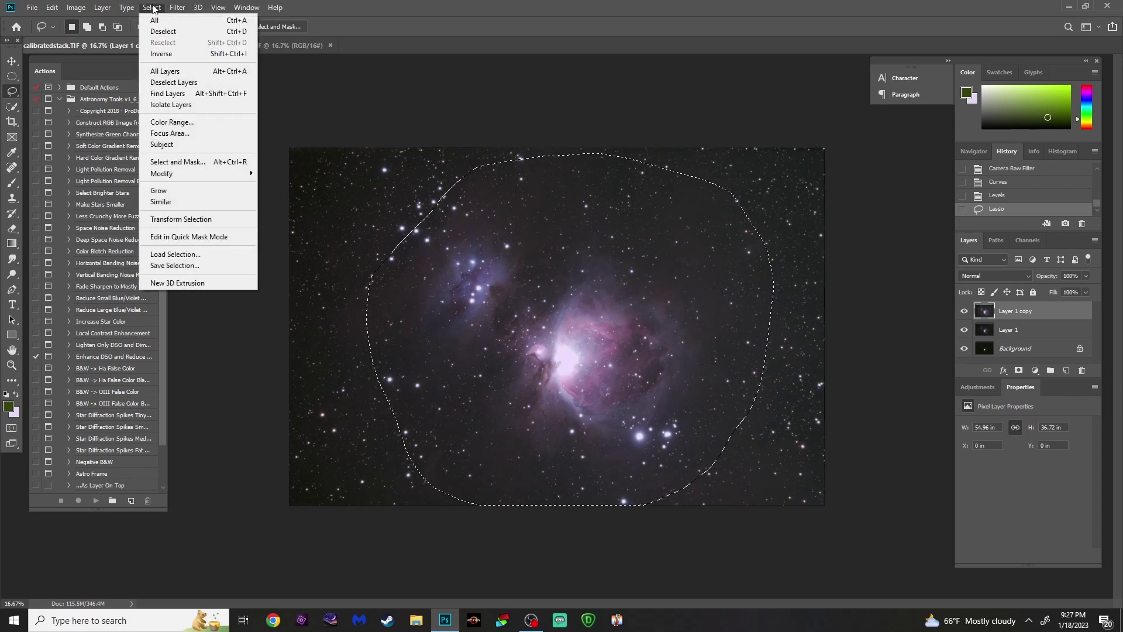
pyautogui.click(159, 54)
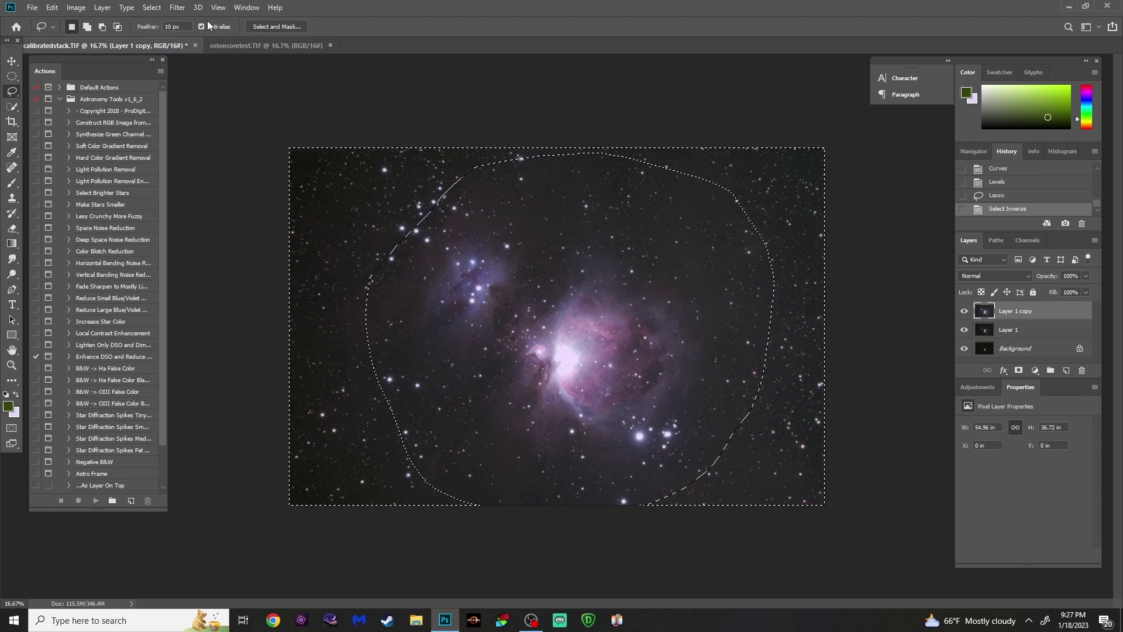
# - Run GradientXTerminator on the selected sky background with Medium detail and Medium aggressiveness, and clear the selection
pyautogui.click(179, 7)
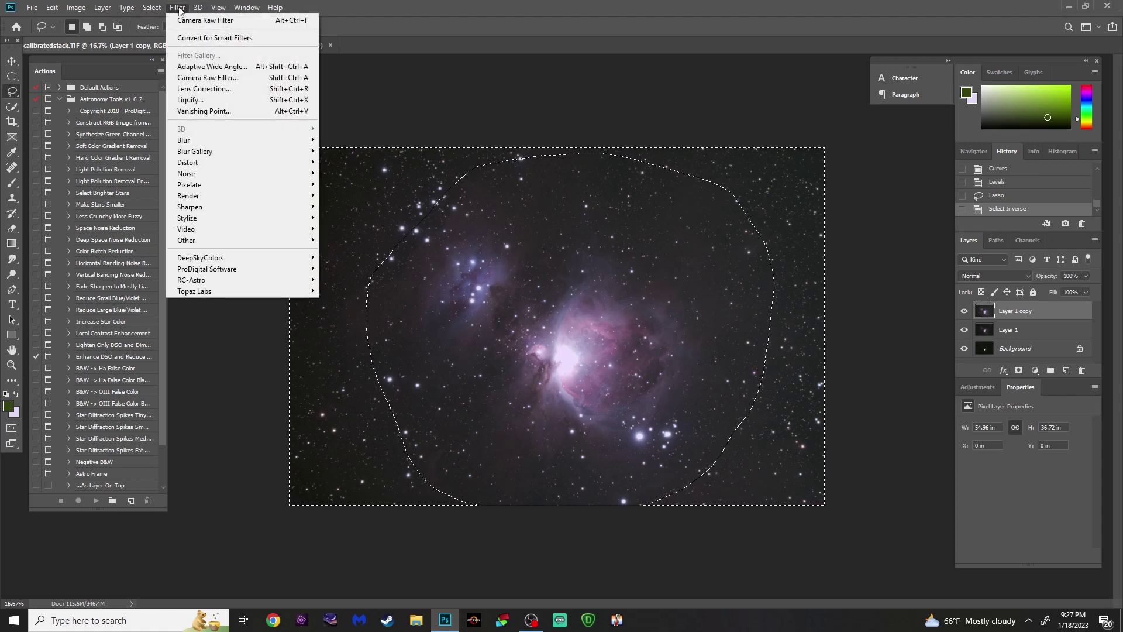
pyautogui.moveTo(277, 281)
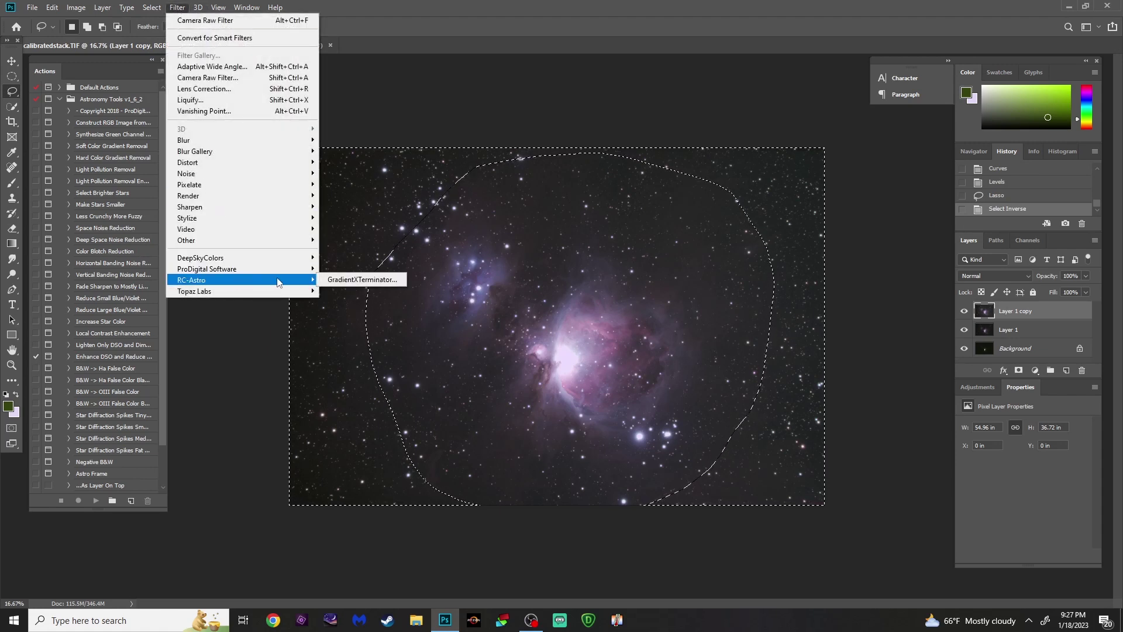
pyautogui.click(368, 281)
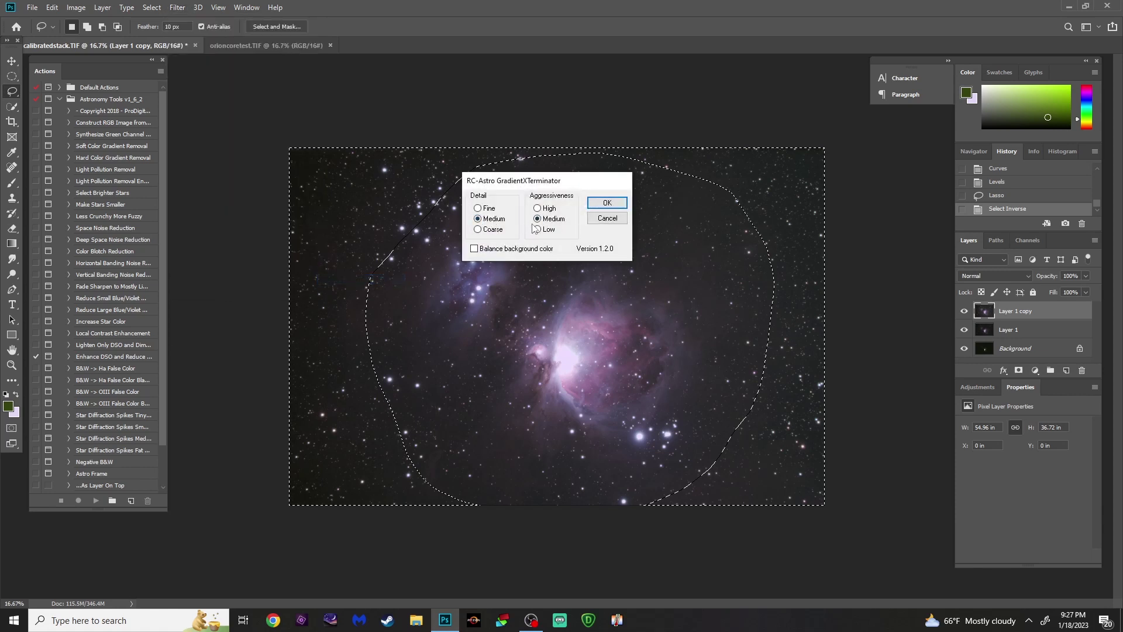
pyautogui.click(596, 203)
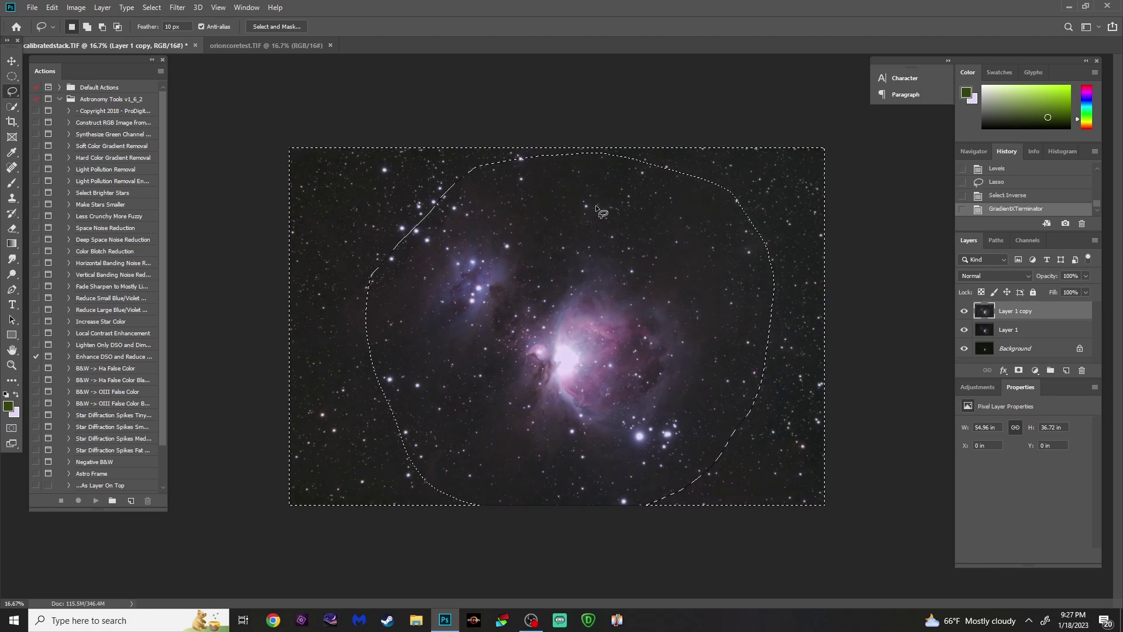
pyautogui.click(153, 8)
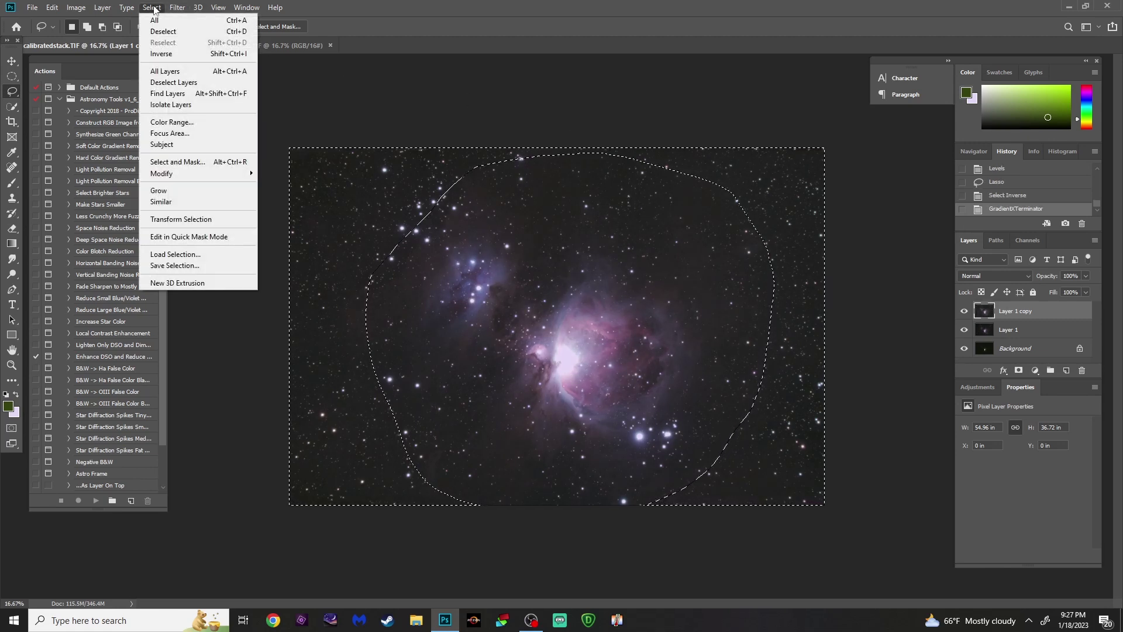
pyautogui.click(163, 31)
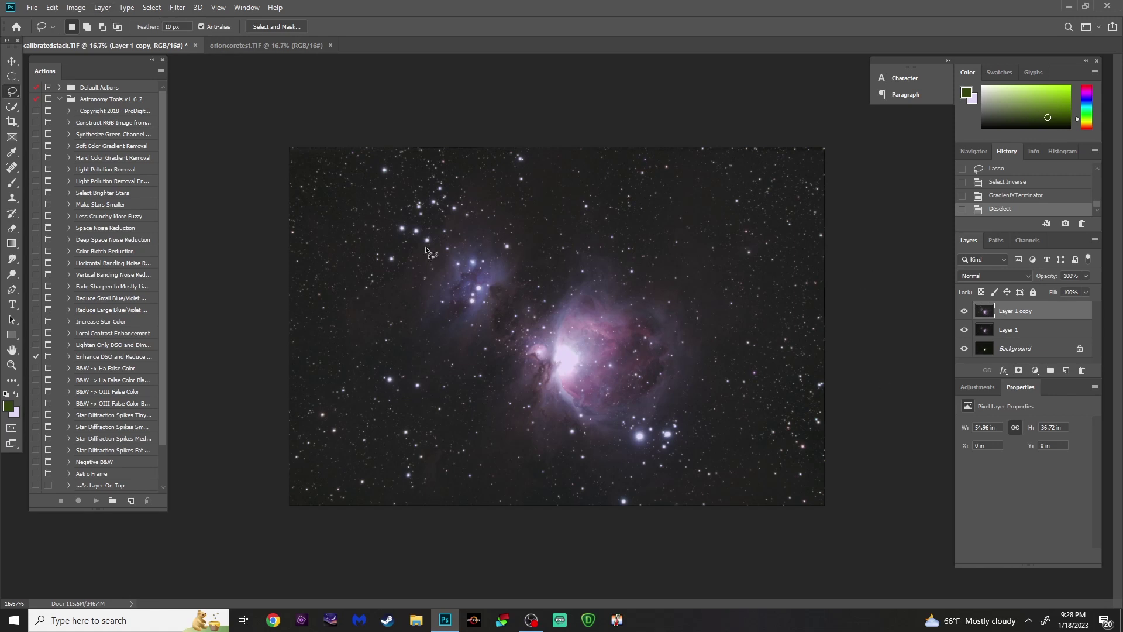
# - Flatten the image and duplicate the Background as a new layer
pyautogui.click(103, 7)
pyautogui.click(131, 454)
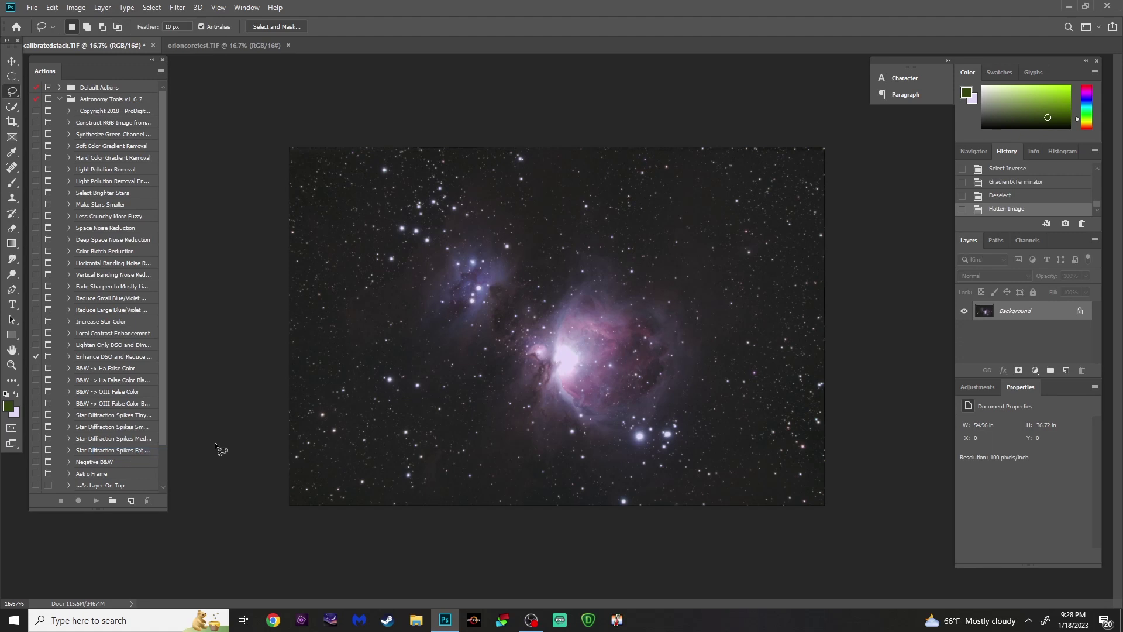
pyautogui.hotkey('ctrl', 'j')
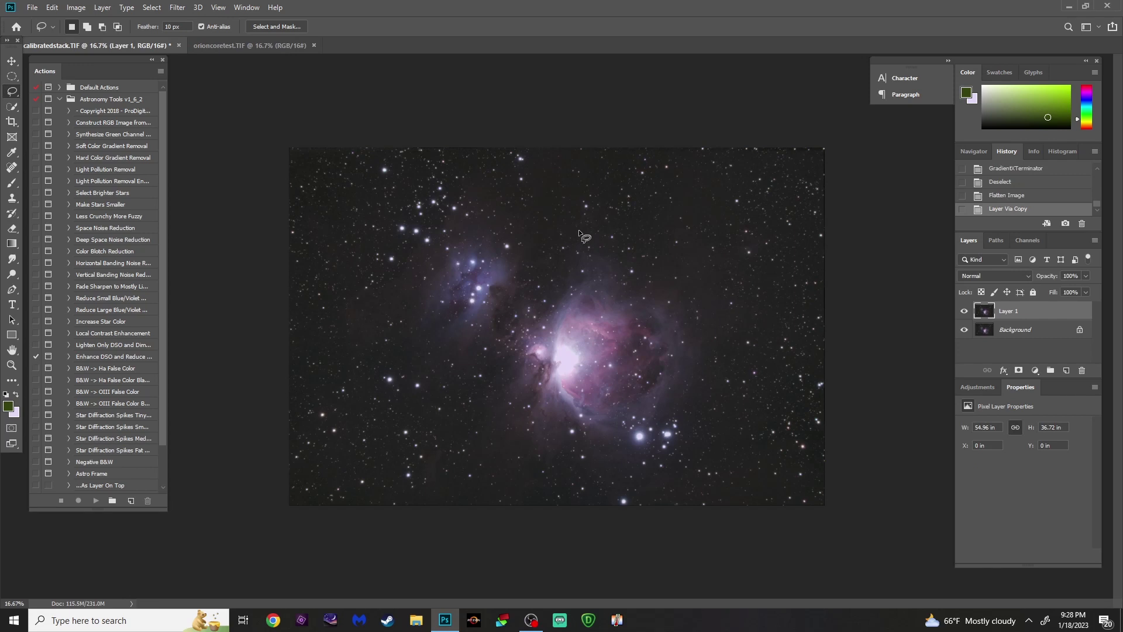
# - Raise the black input level of Layer 1 slightly with a Levels adjustment, stopping short of the histogram peak
pyautogui.hotkey('ctrl', 'l')
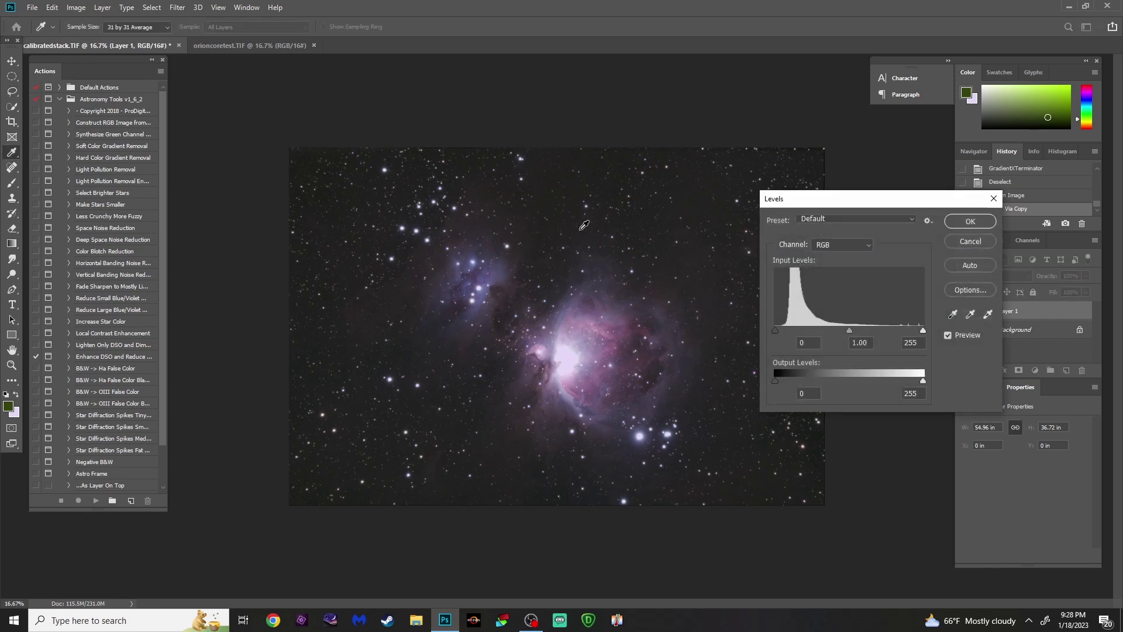
pyautogui.moveTo(773, 331); pyautogui.dragTo(777, 330)
pyautogui.click(981, 222)
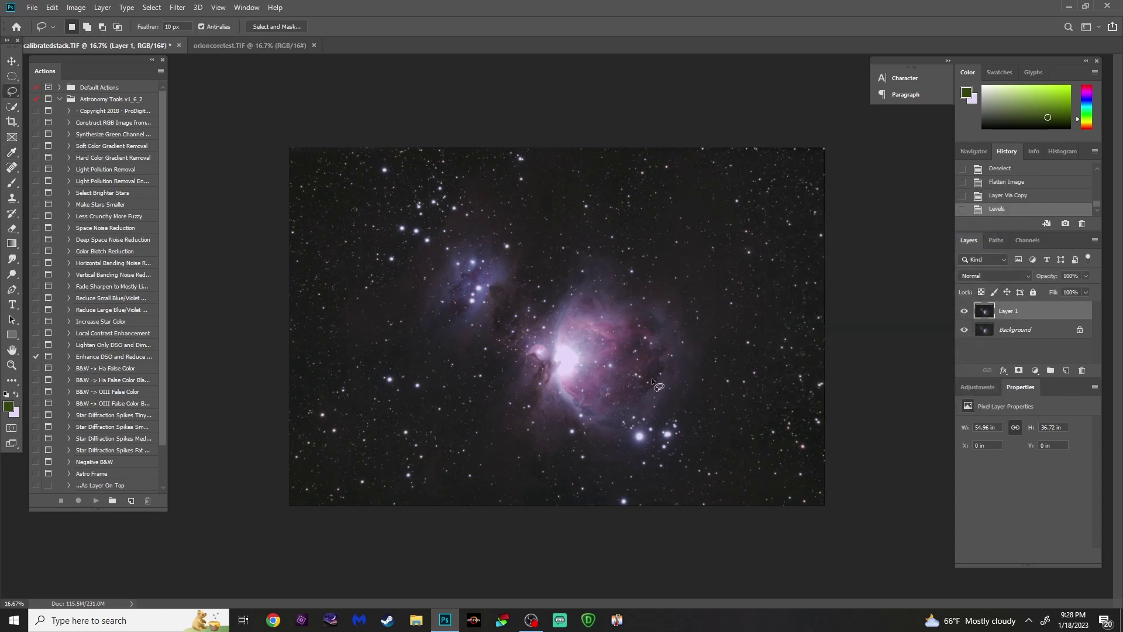
# - Stretch Layer 1 with a Curves adjustment using the Arcsinh10 preset
pyautogui.hotkey('ctrl', 'm')
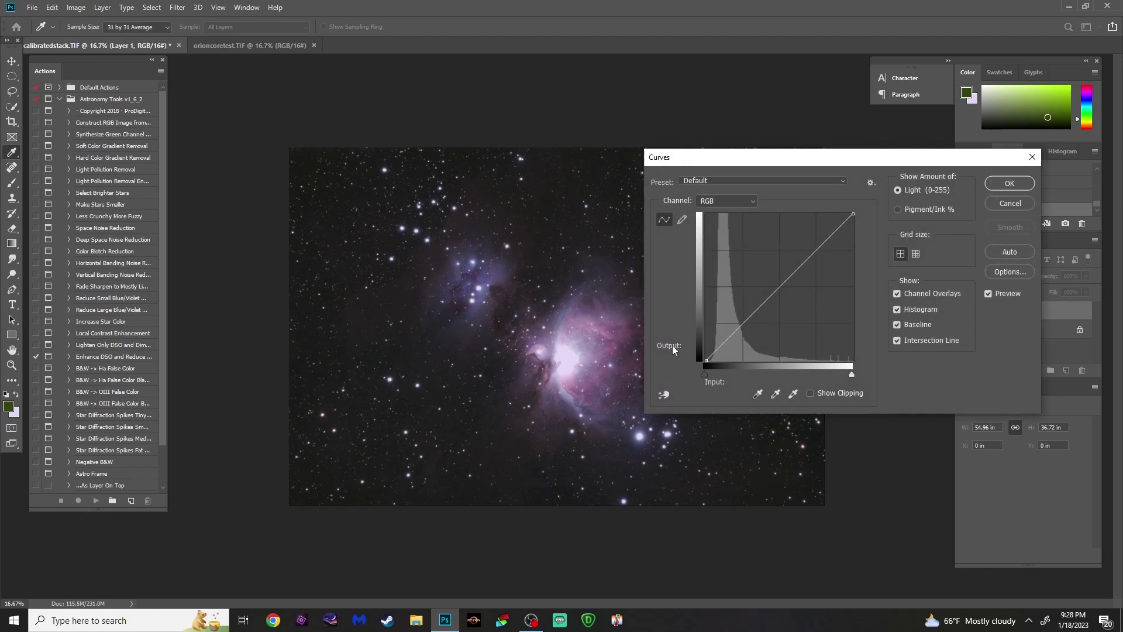
pyautogui.click(717, 180)
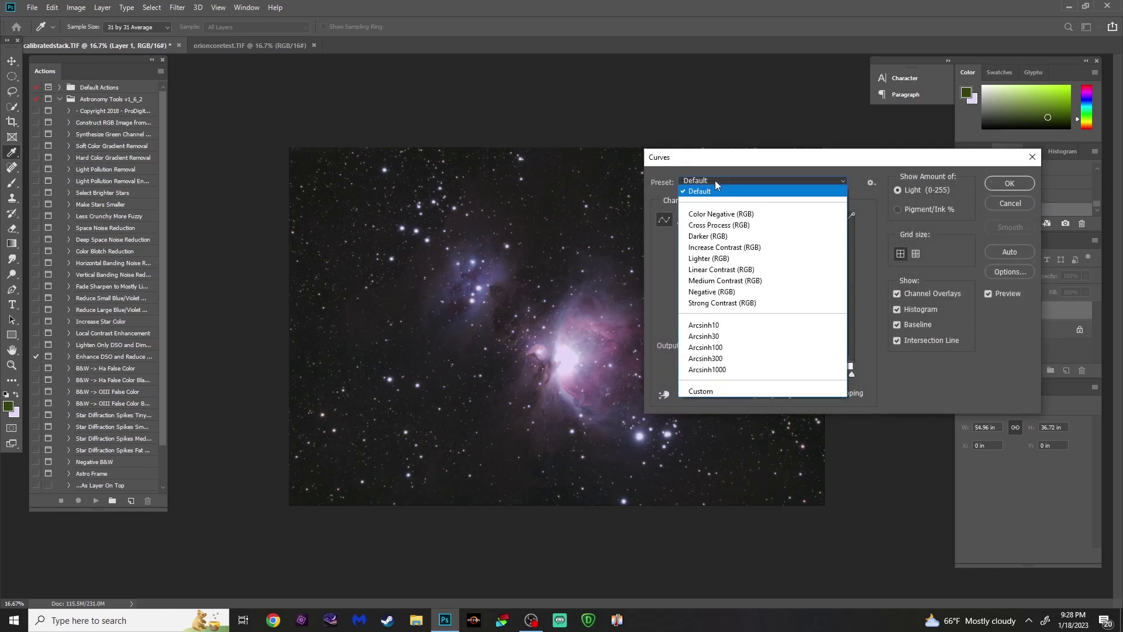
pyautogui.click(739, 325)
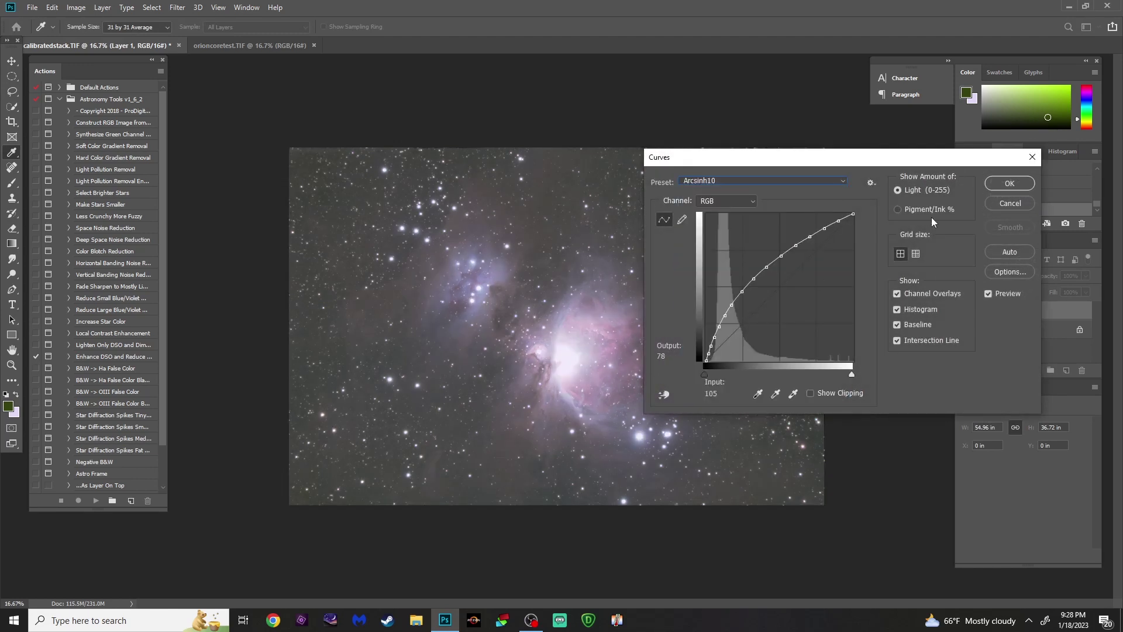
pyautogui.click(997, 183)
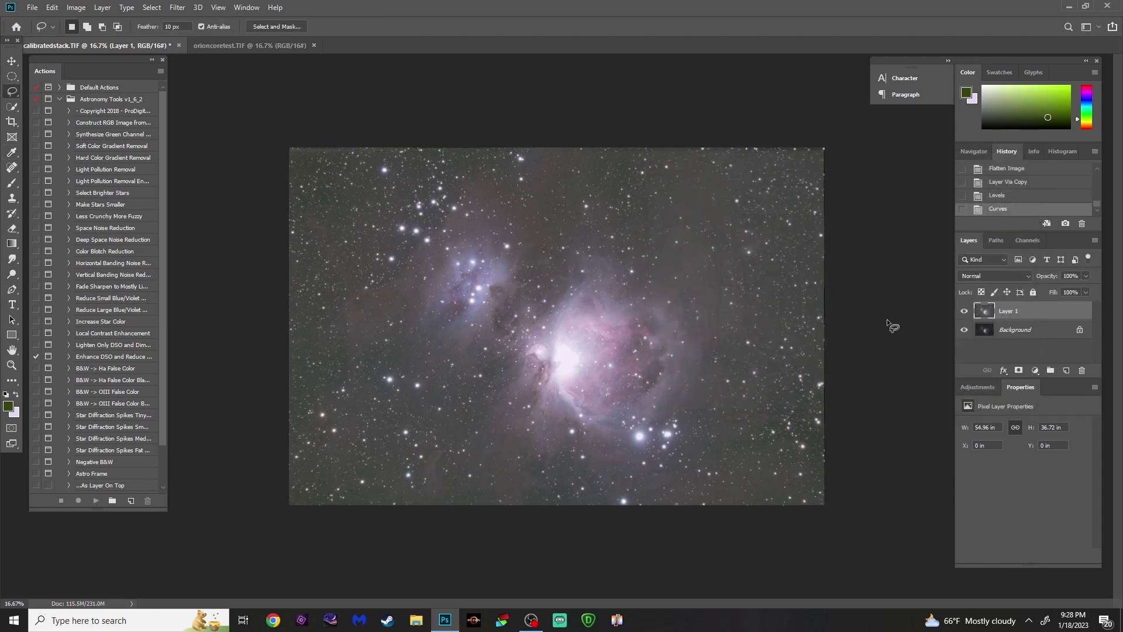
# - Darken the sky on Layer 1 with a Levels adjustment, setting the black input level to 28
pyautogui.hotkey('ctrl', 'l')
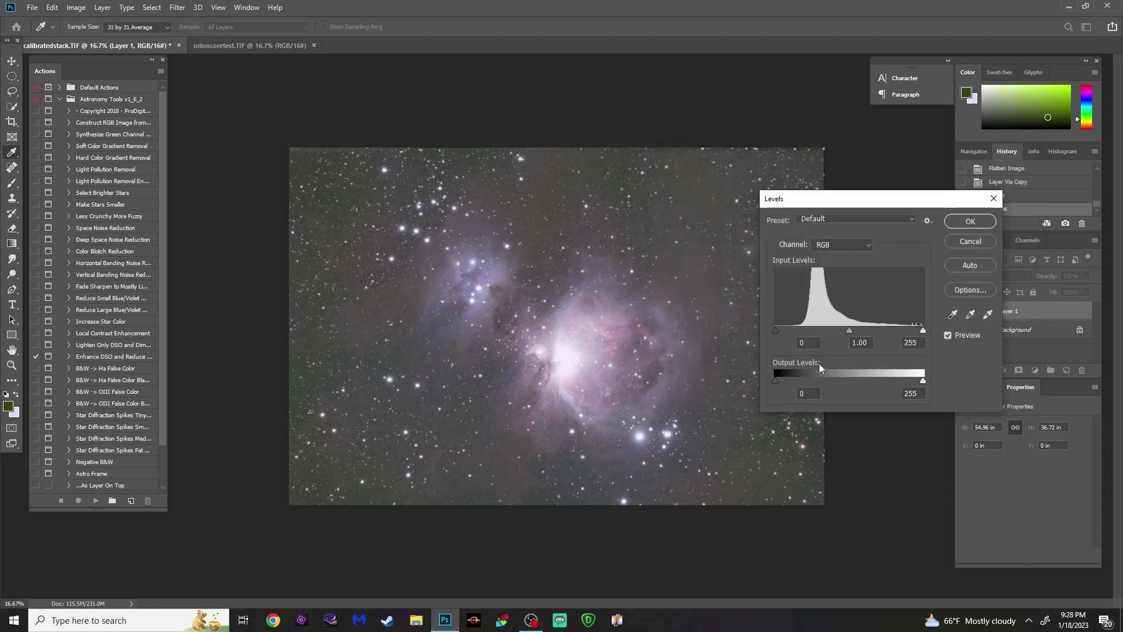
pyautogui.moveTo(776, 331); pyautogui.dragTo(787, 330)
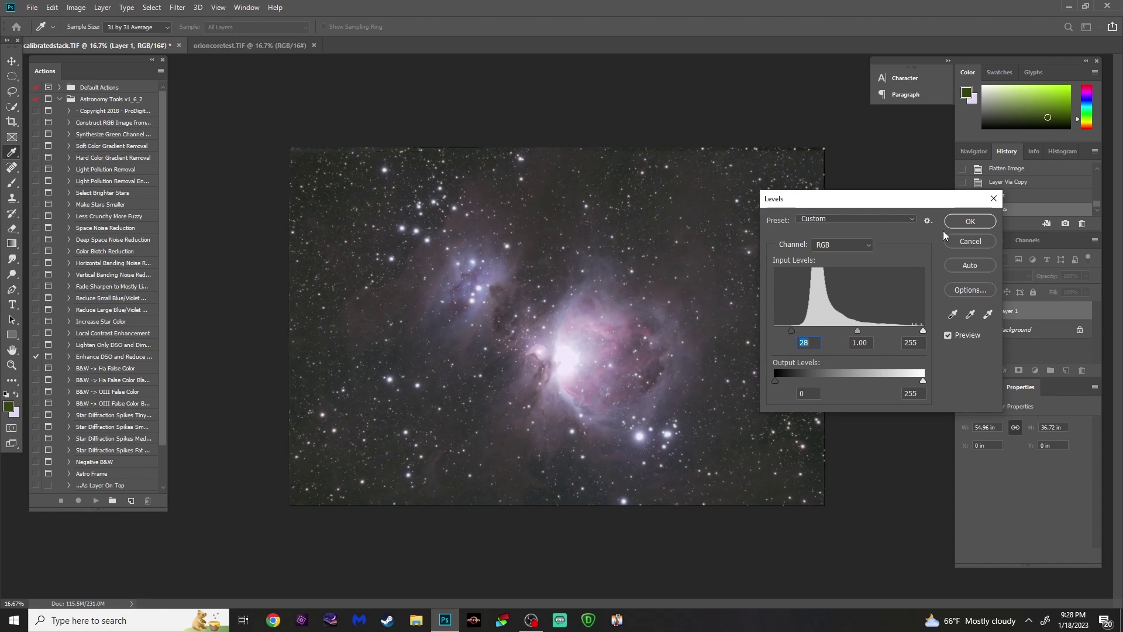
pyautogui.click(971, 220)
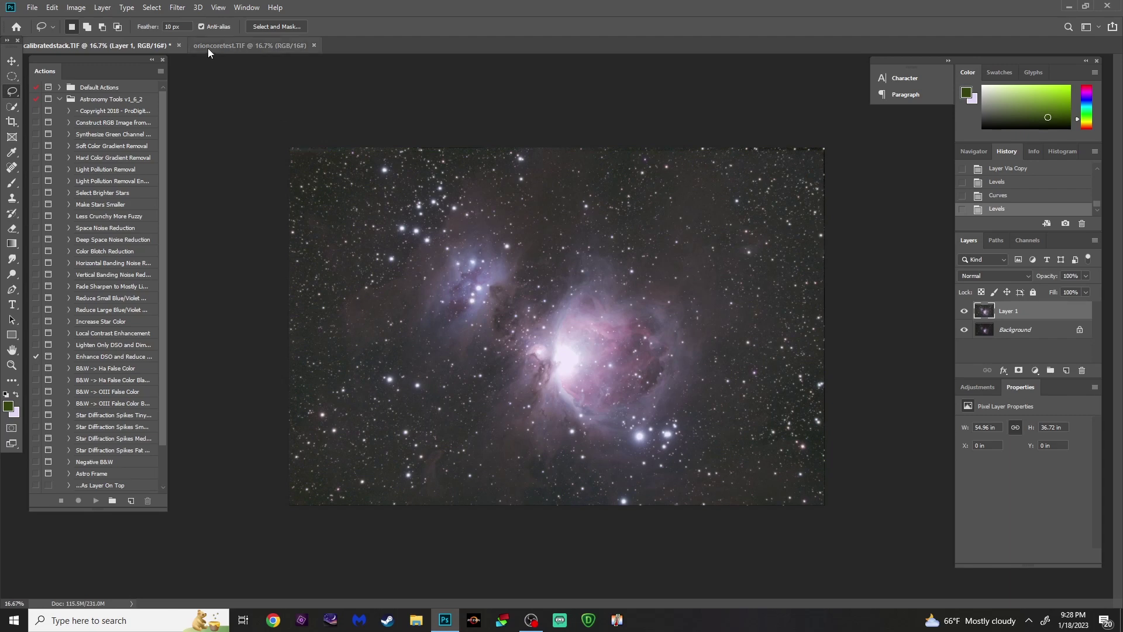
# - Open the Camera Raw Filter on Layer 1 and set Vibrance to +21 and Saturation to +20
pyautogui.click(177, 7)
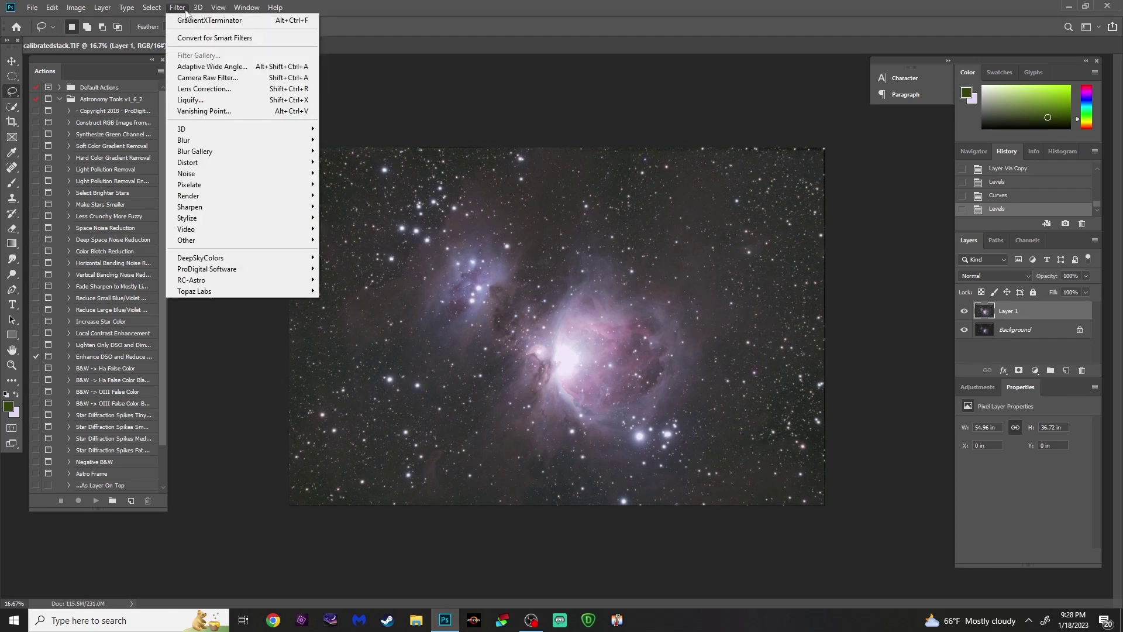
pyautogui.click(187, 78)
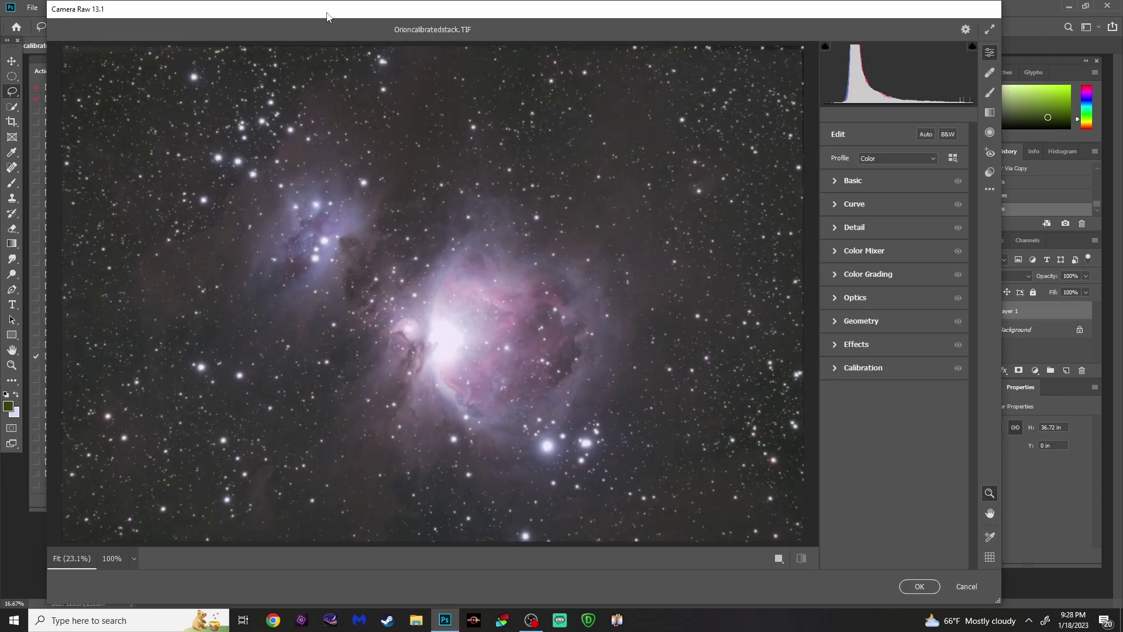
pyautogui.moveTo(327, 17); pyautogui.dragTo(399, 35)
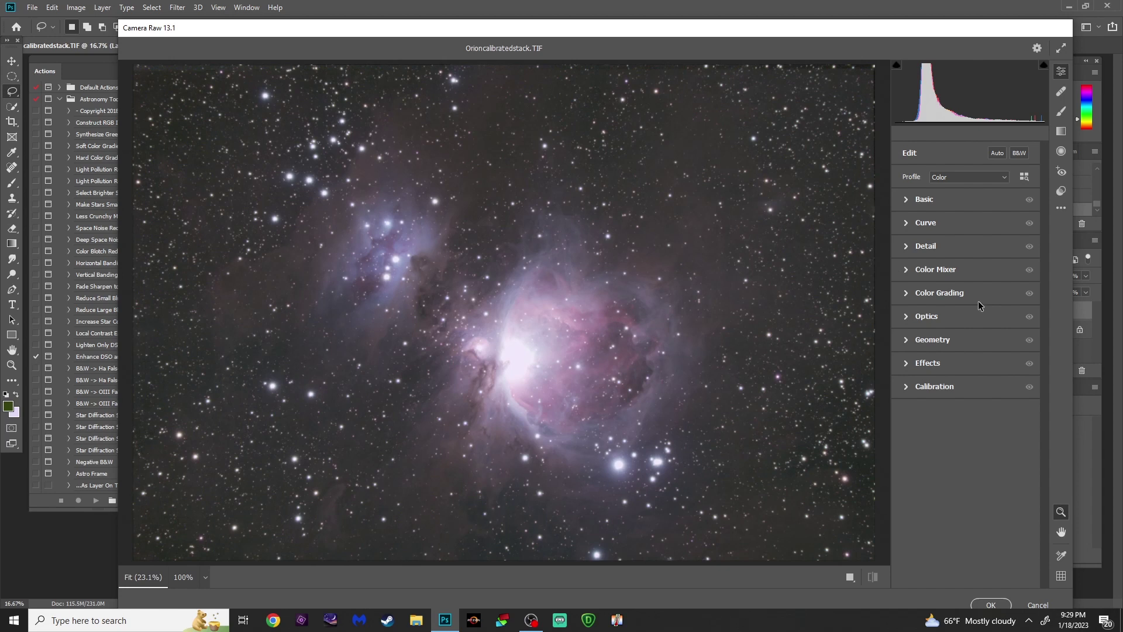
pyautogui.click(907, 202)
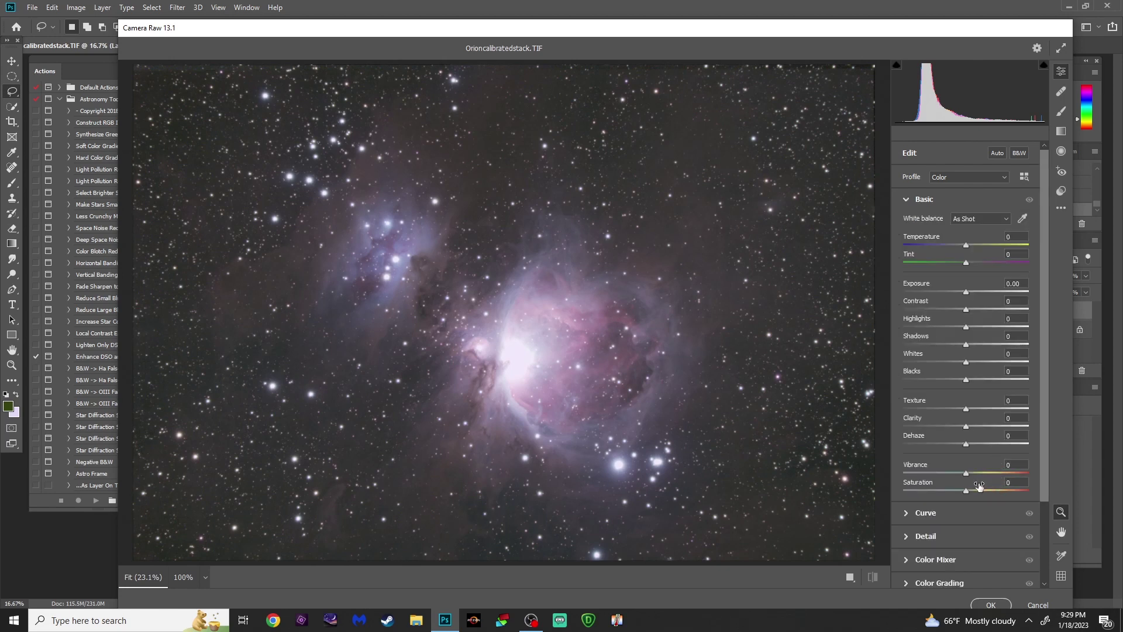
pyautogui.moveTo(966, 476); pyautogui.dragTo(981, 494)
pyautogui.moveTo(707, 30); pyautogui.dragTo(709, 20)
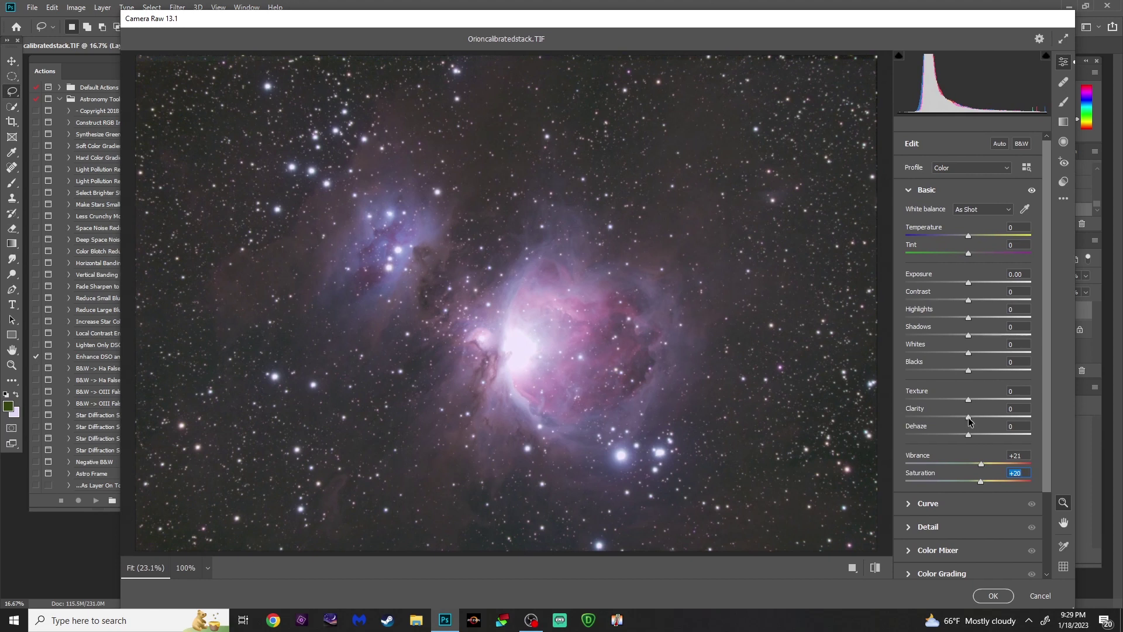
# - Set Clarity to +9 and Dehaze to +58 in the Camera Raw Filter
pyautogui.moveTo(969, 419)
pyautogui.mouseDown()
pyautogui.moveTo(1030, 421)
pyautogui.moveTo(976, 422)
pyautogui.mouseUp()
pyautogui.moveTo(978, 421); pyautogui.dragTo(975, 422)
pyautogui.moveTo(969, 439); pyautogui.dragTo(1005, 440)
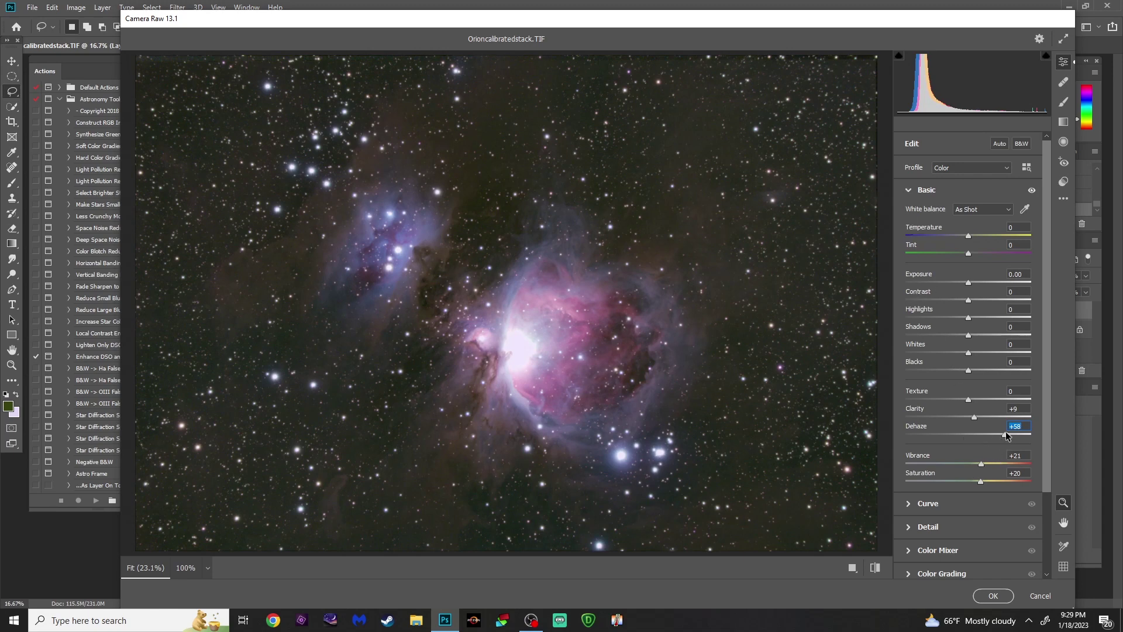
# - Increase Noise Reduction and Color Noise Reduction while checking the star field at 100%, and apply the Camera Raw Filter to Layer 1
pyautogui.click(909, 192)
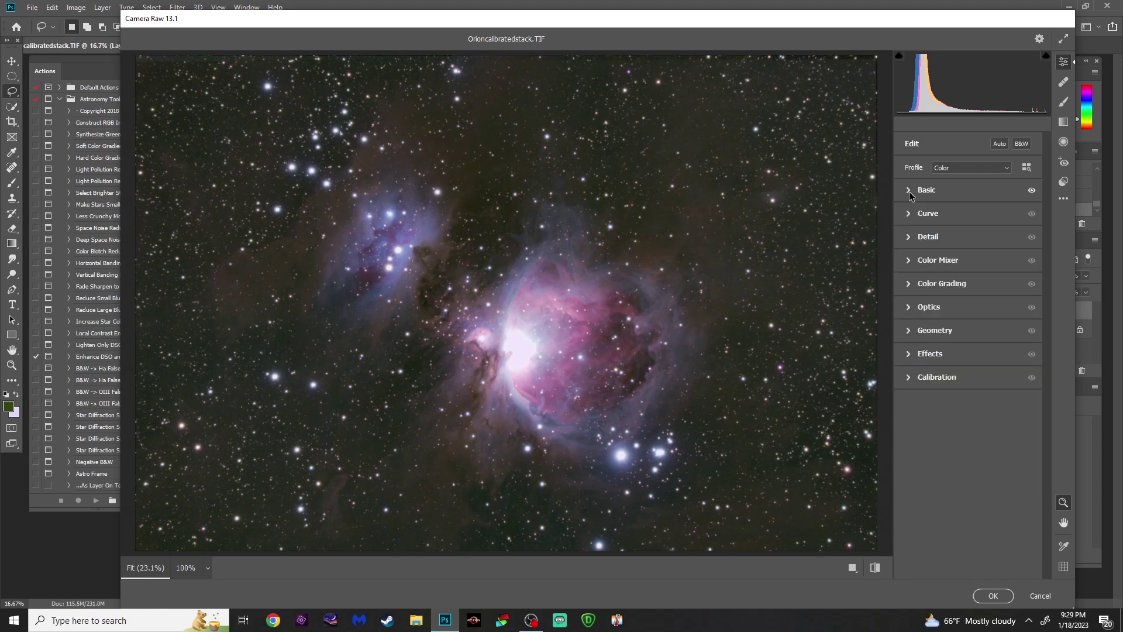
pyautogui.click(908, 236)
pyautogui.click(764, 316)
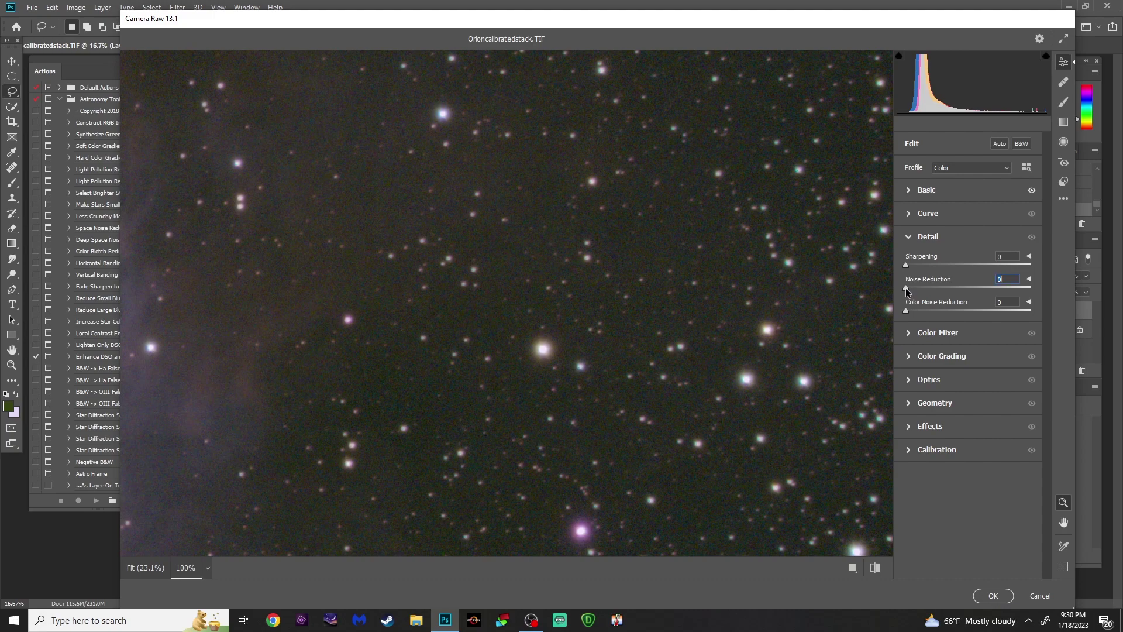
pyautogui.moveTo(906, 291); pyautogui.dragTo(932, 291)
pyautogui.moveTo(932, 289); pyautogui.dragTo(963, 312)
pyautogui.click(910, 240)
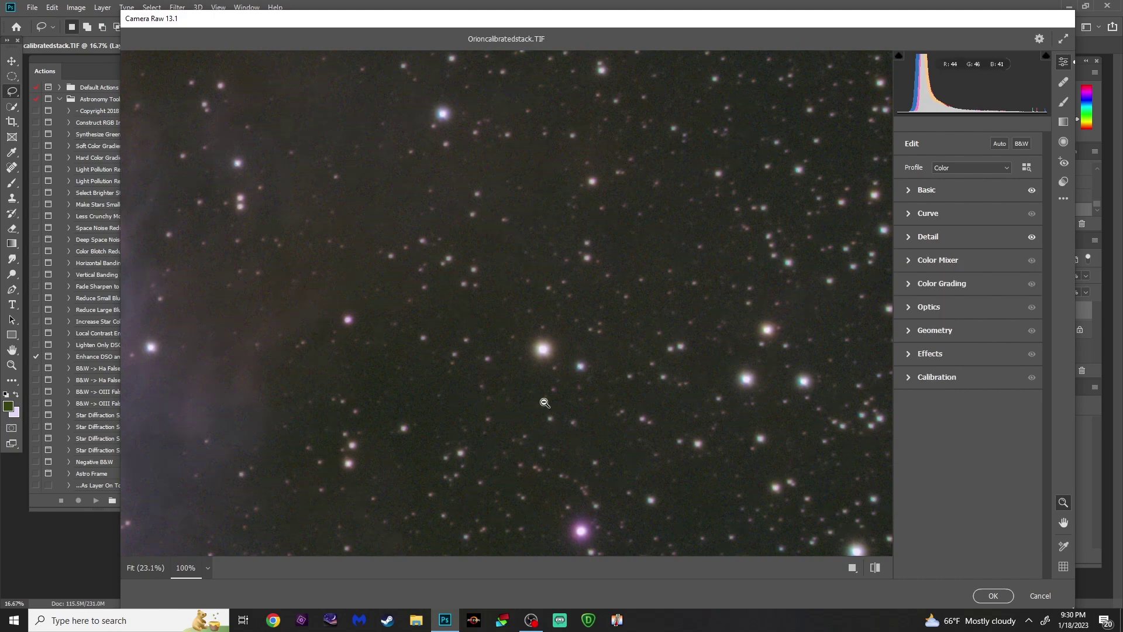
pyautogui.click(508, 399)
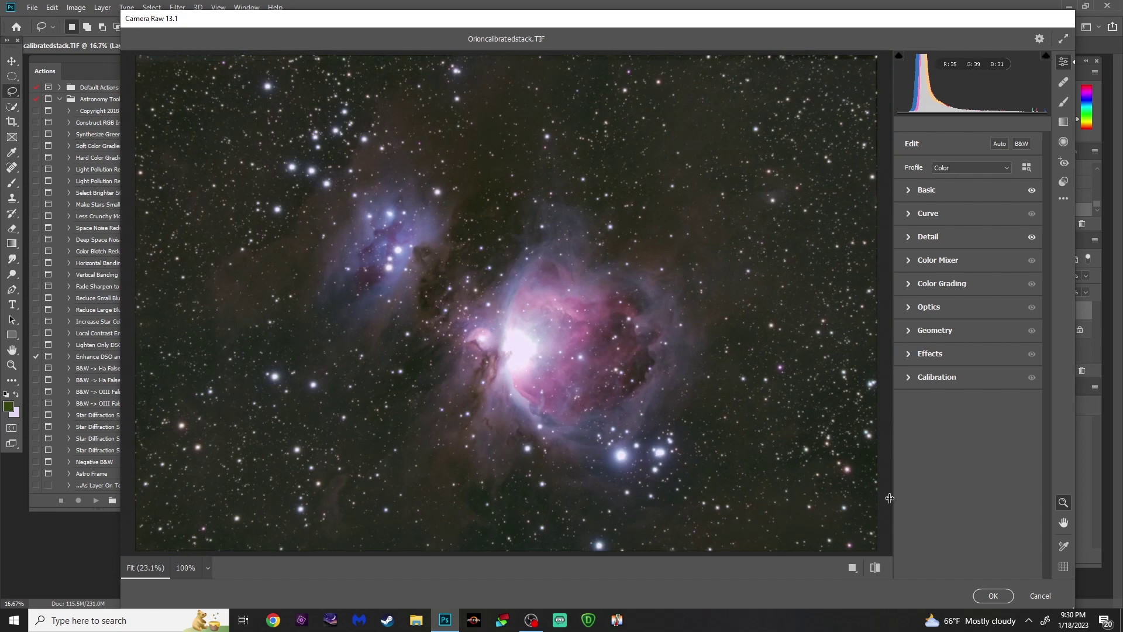
pyautogui.click(994, 595)
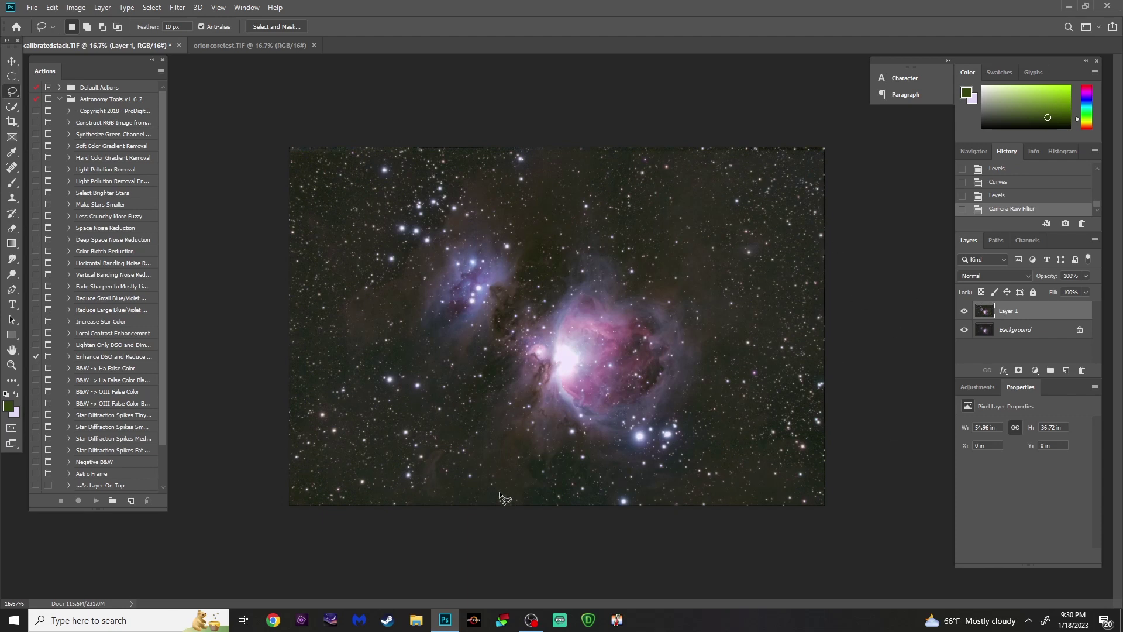
# - Remove green noise from Layer 1 with the HLVG filter at Medium strength
pyautogui.click(178, 8)
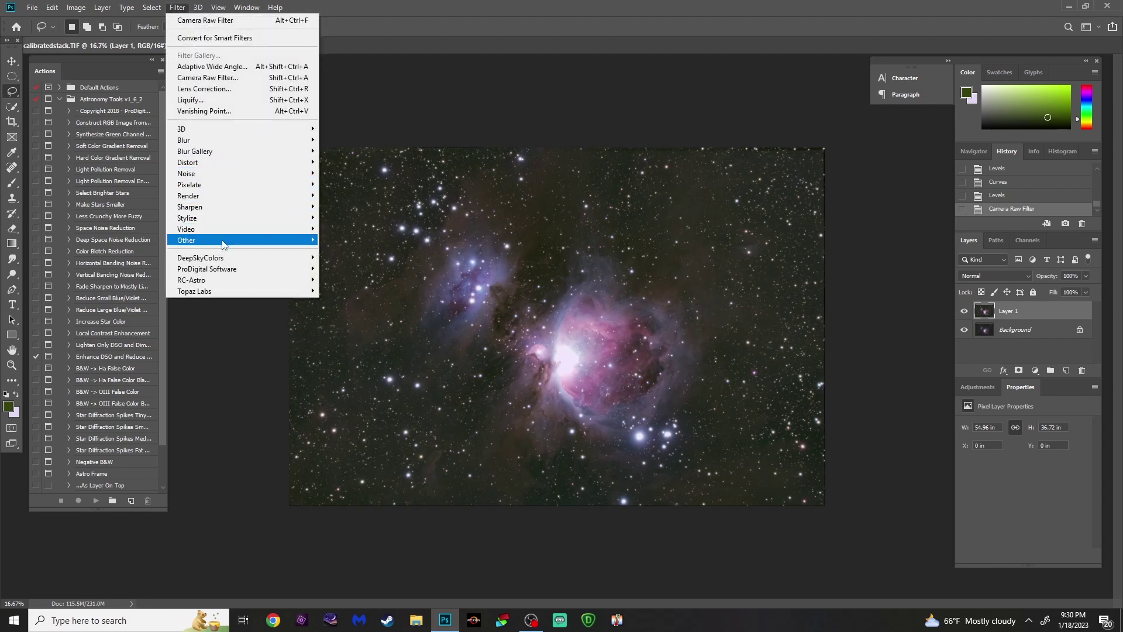
pyautogui.moveTo(251, 261)
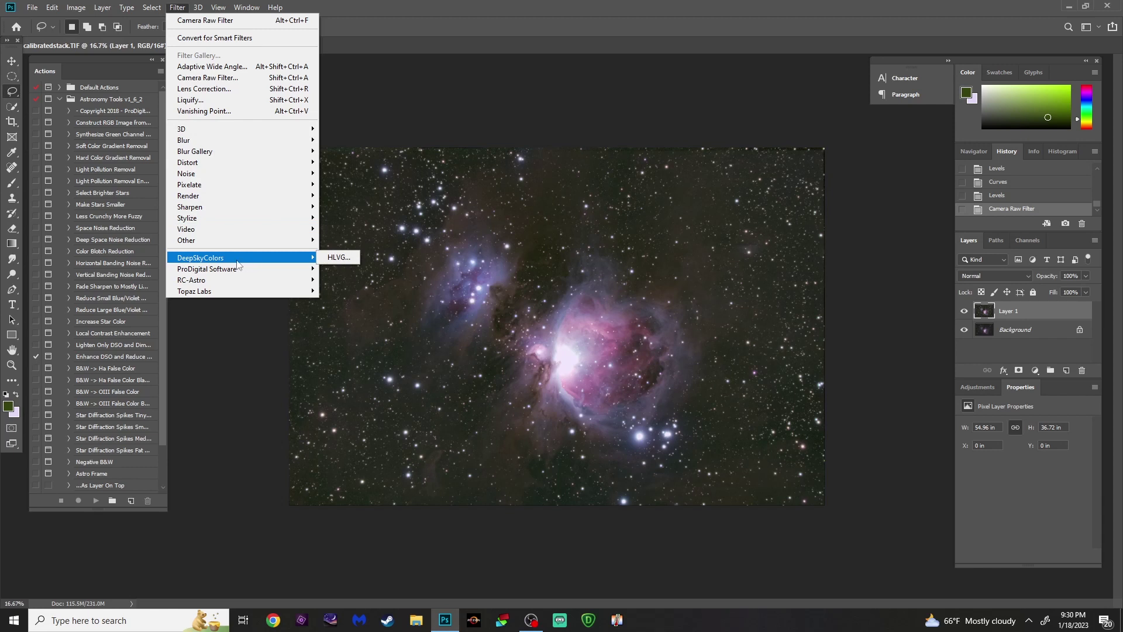
pyautogui.moveTo(295, 260)
pyautogui.moveTo(307, 280)
pyautogui.click(332, 259)
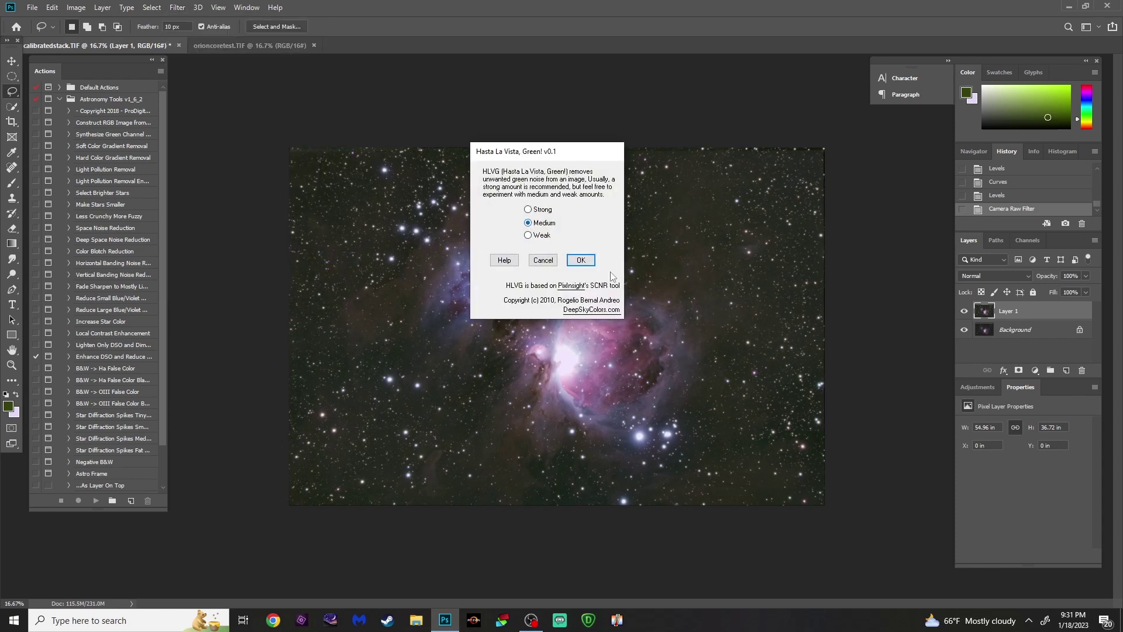
pyautogui.click(583, 262)
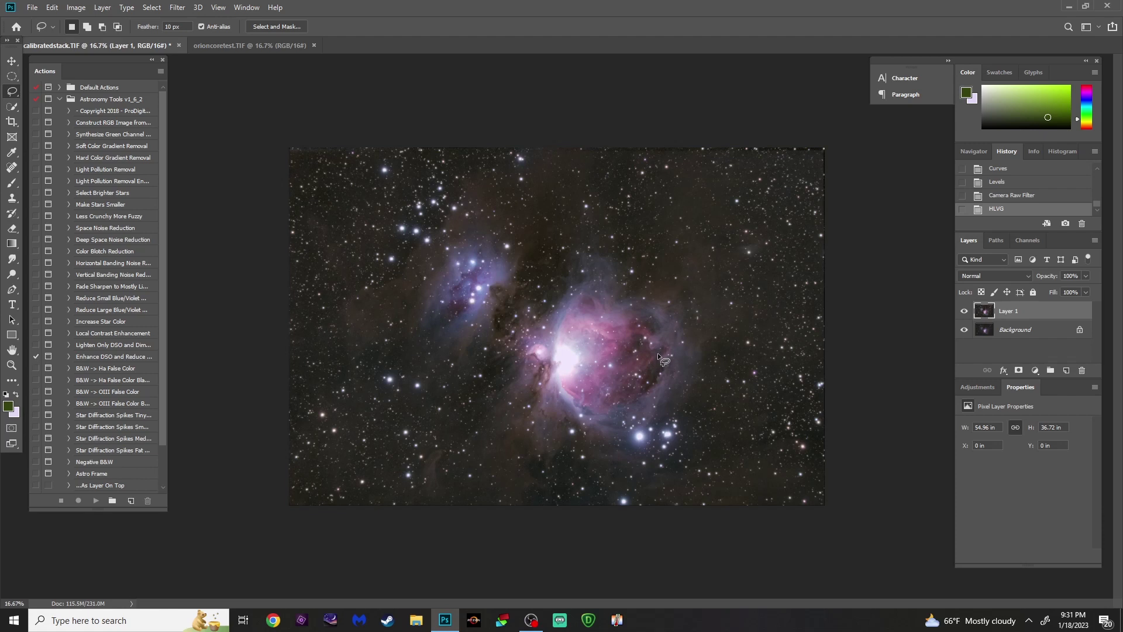
# - Duplicate Layer 1 and run the HLVG green noise removal at Medium strength on the copy
pyautogui.hotkey('ctrl', 'j')
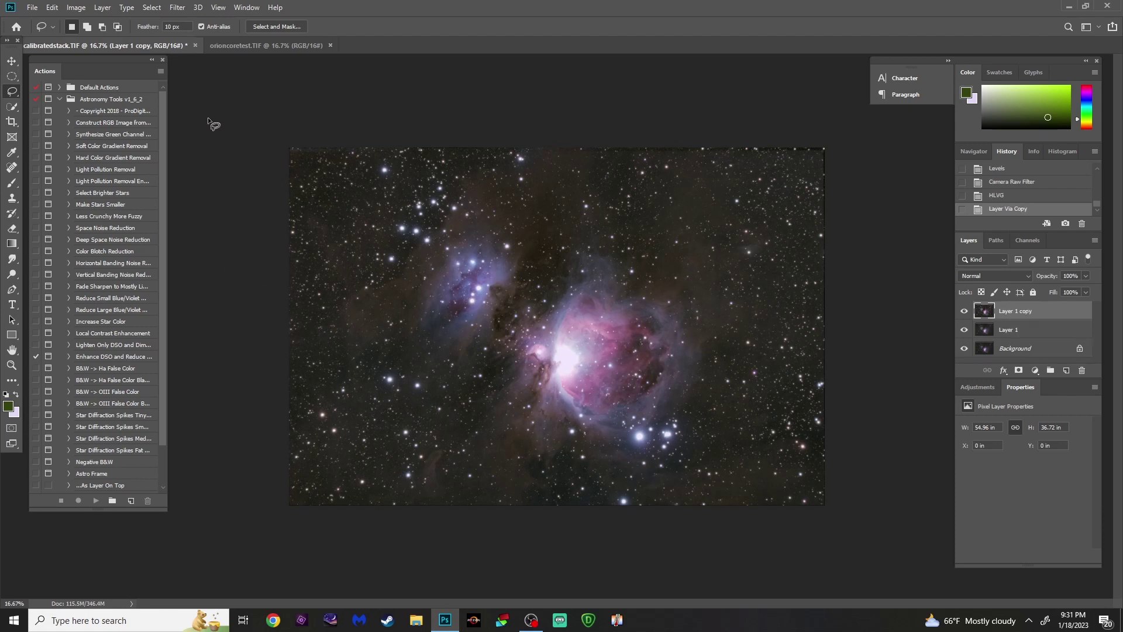
pyautogui.click(177, 11)
pyautogui.moveTo(270, 263)
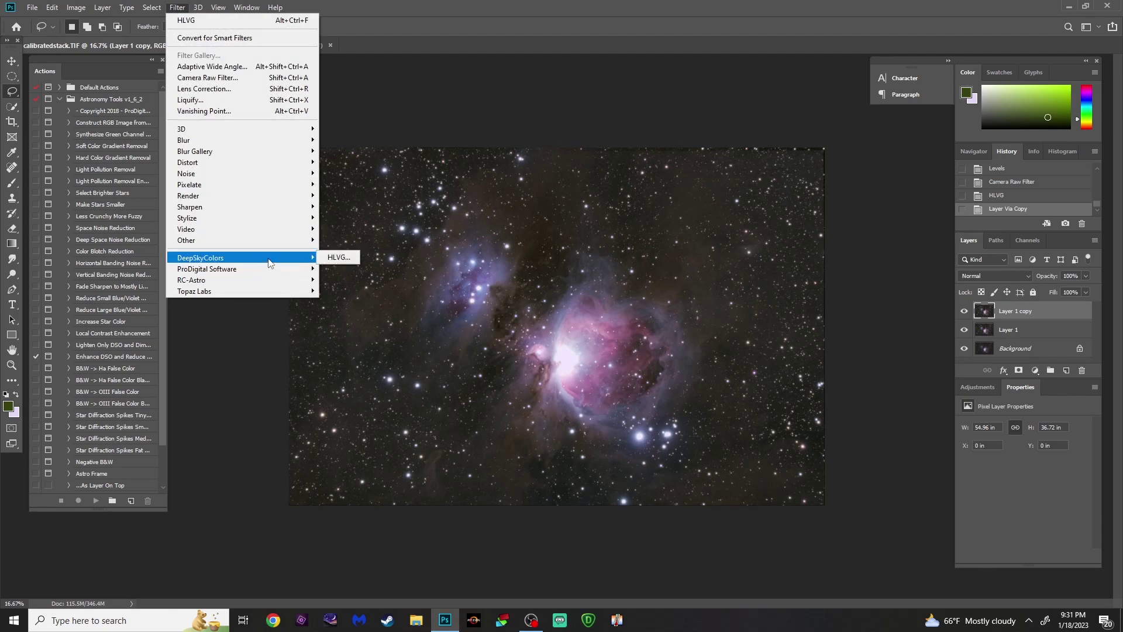
pyautogui.click(339, 258)
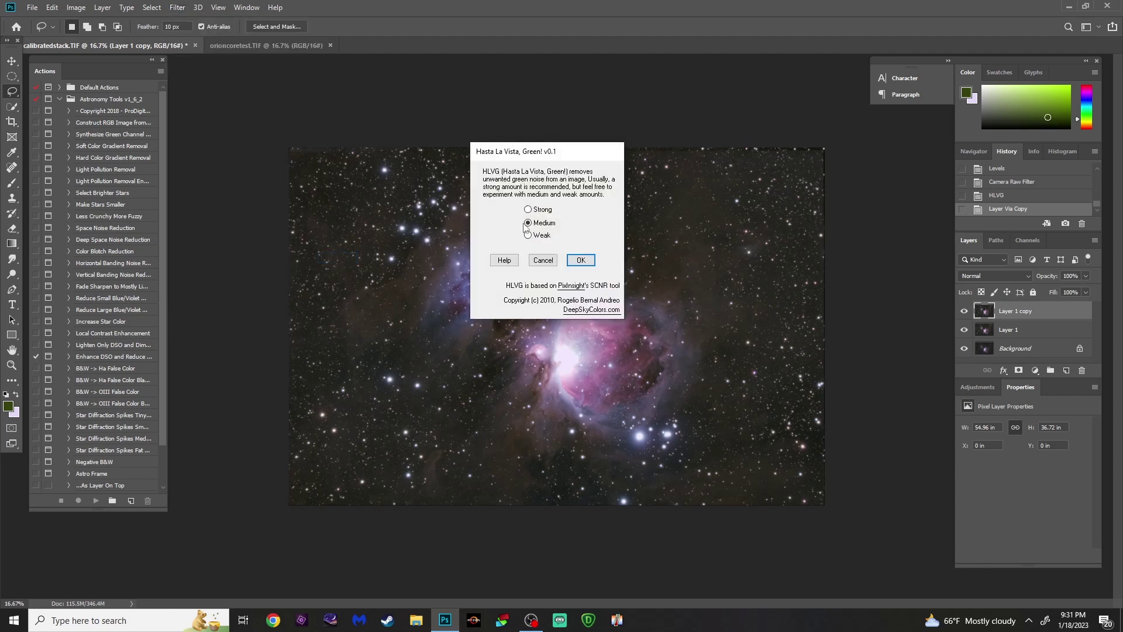
pyautogui.click(580, 260)
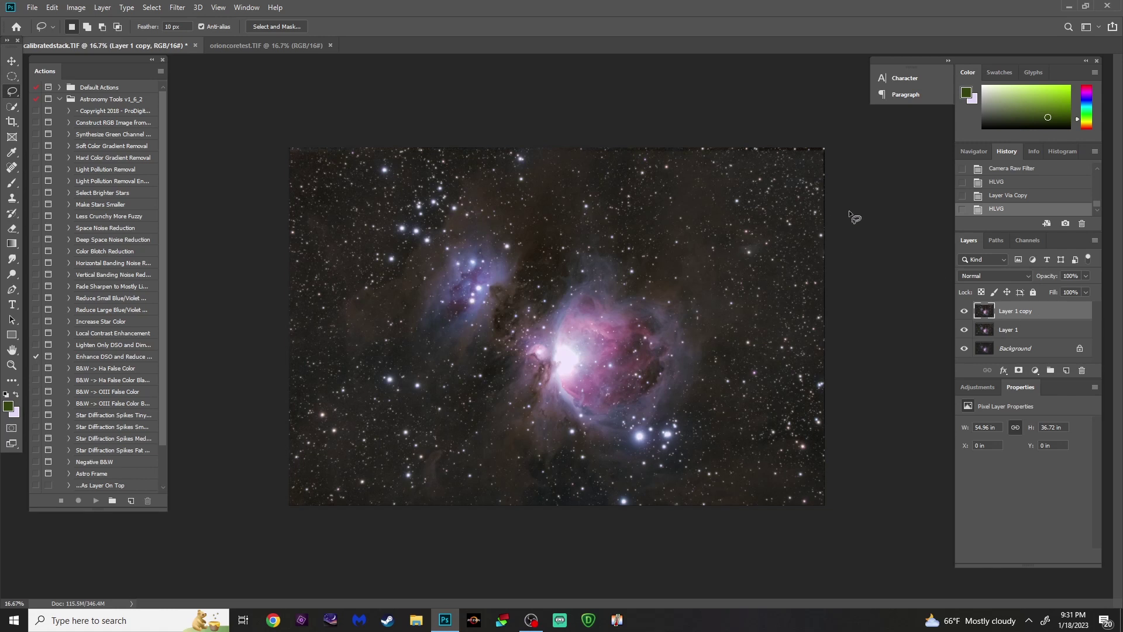
# - Flatten the calibrated stack image and duplicate the resulting Background layer
pyautogui.click(246, 46)
pyautogui.click(174, 44)
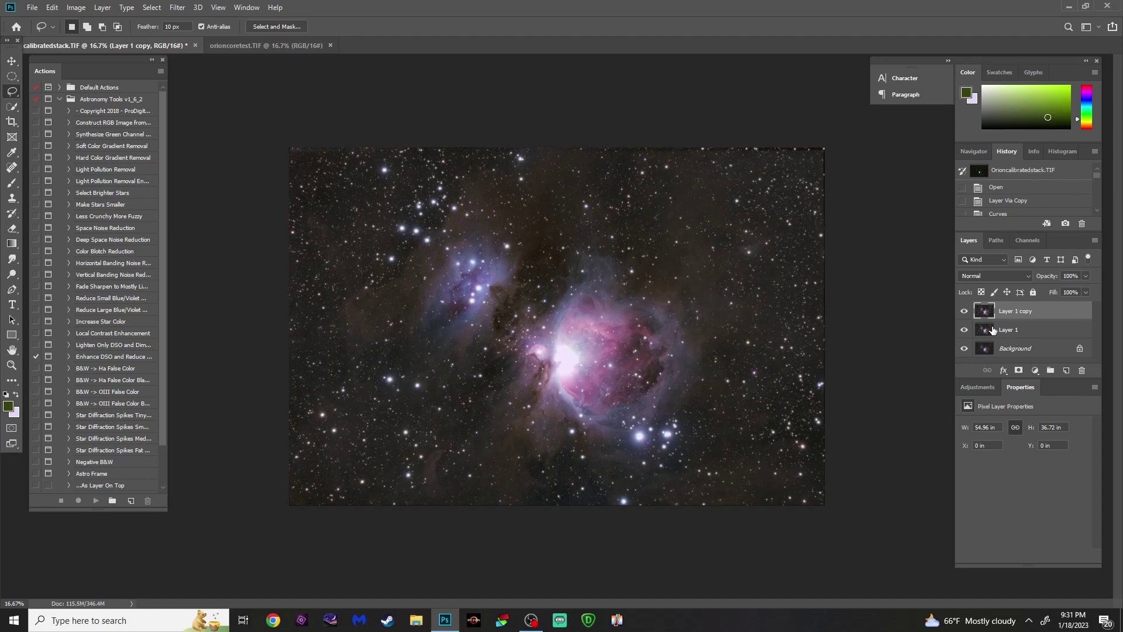
pyautogui.click(103, 7)
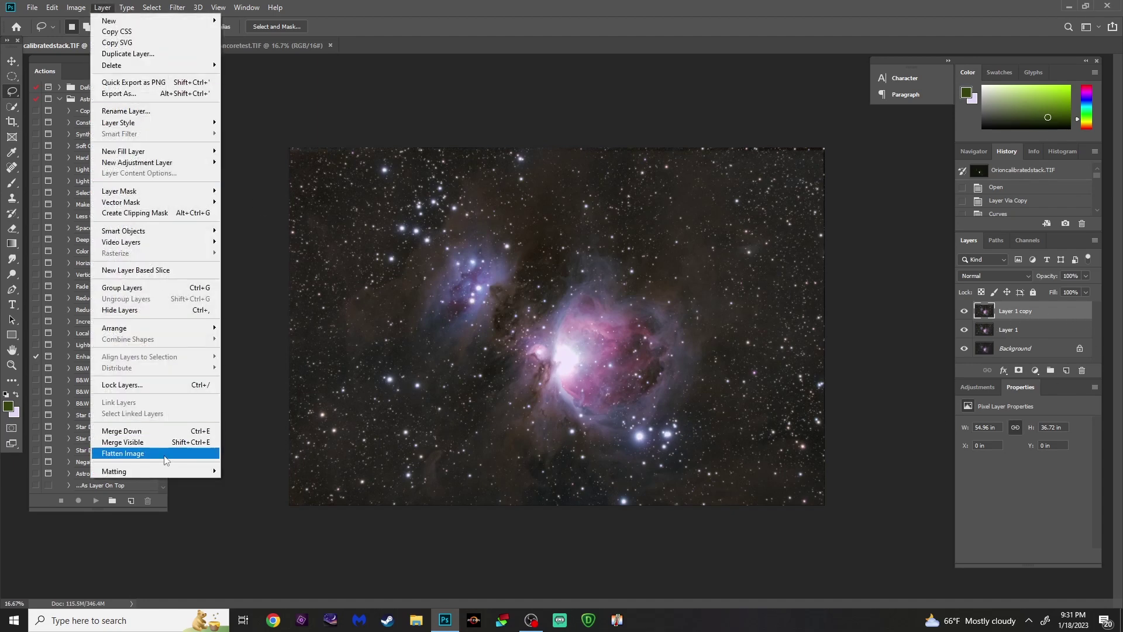
pyautogui.click(166, 459)
pyautogui.hotkey('ctrl', 'j')
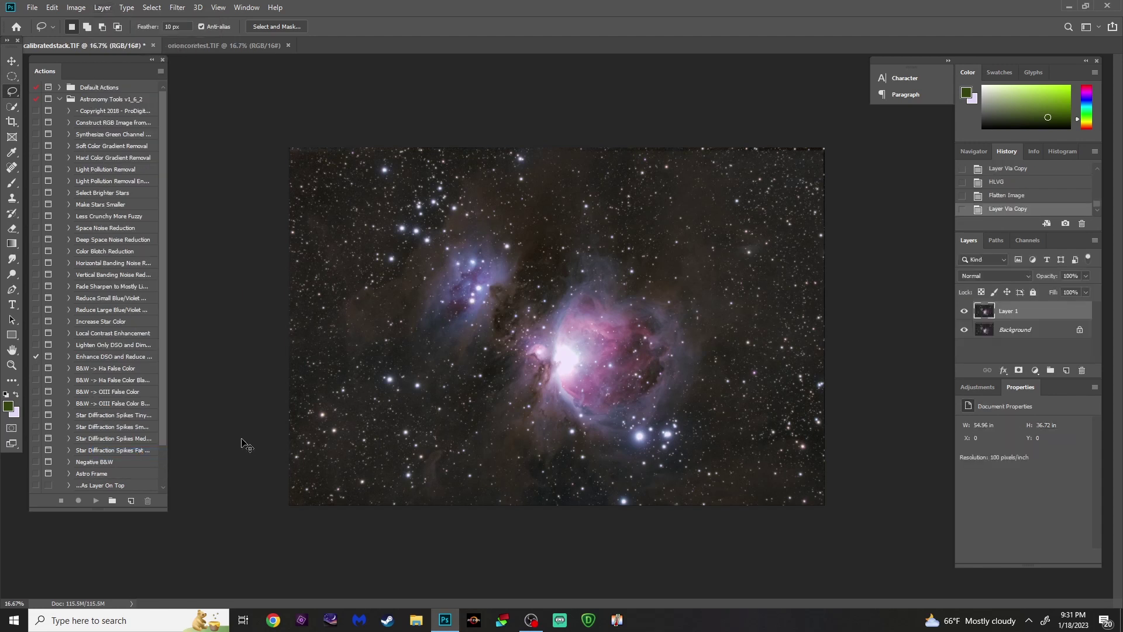
# - In orioncoretest.TIF, duplicate the Background layer and apply the Arcsinh10 Curves preset to the copy
pyautogui.click(243, 44)
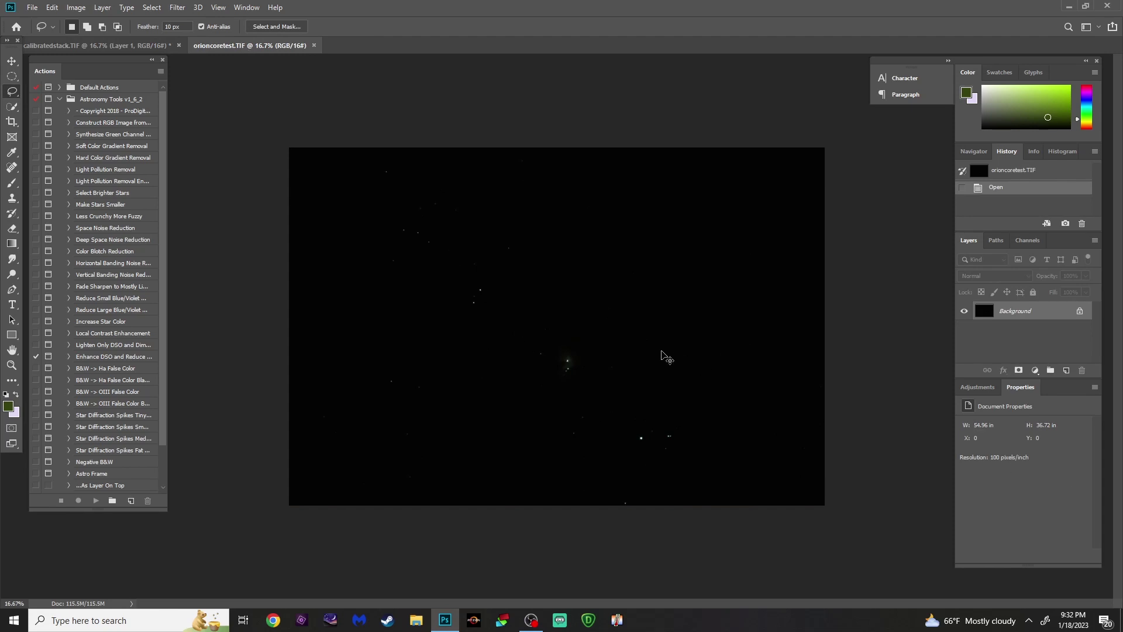
pyautogui.hotkey('ctrl', 'j')
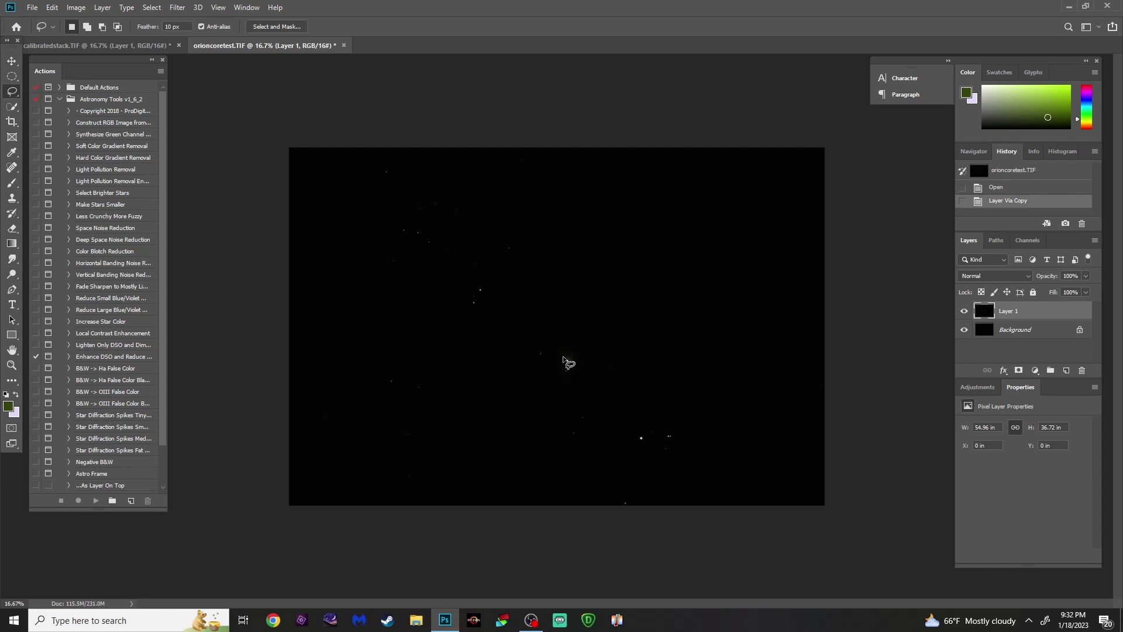
pyautogui.hotkey('ctrl', 'm')
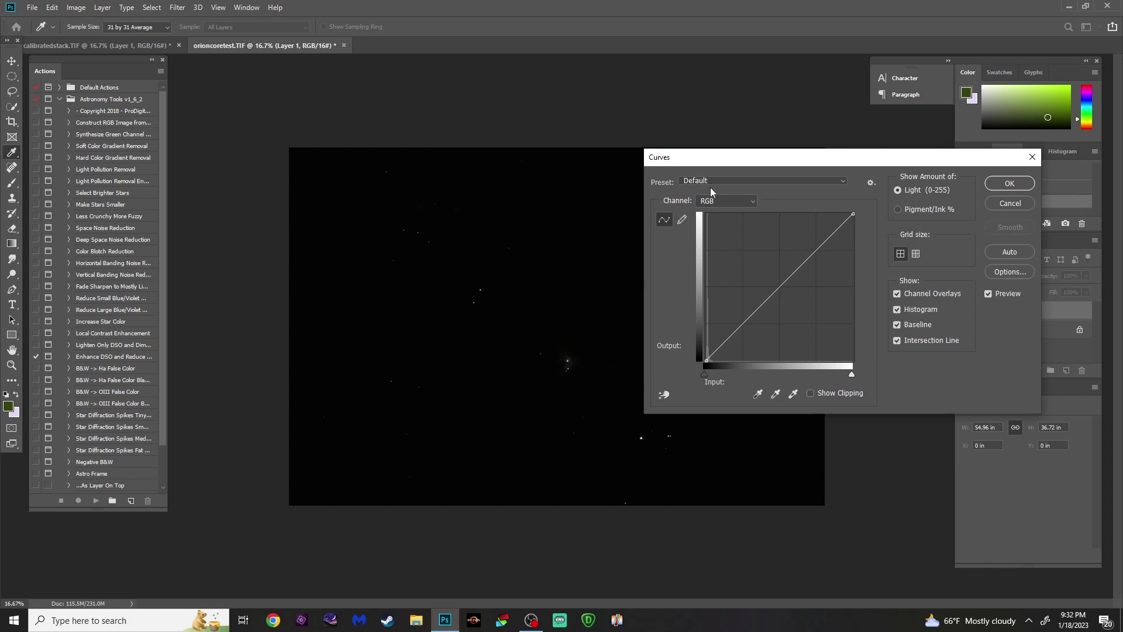
pyautogui.click(711, 183)
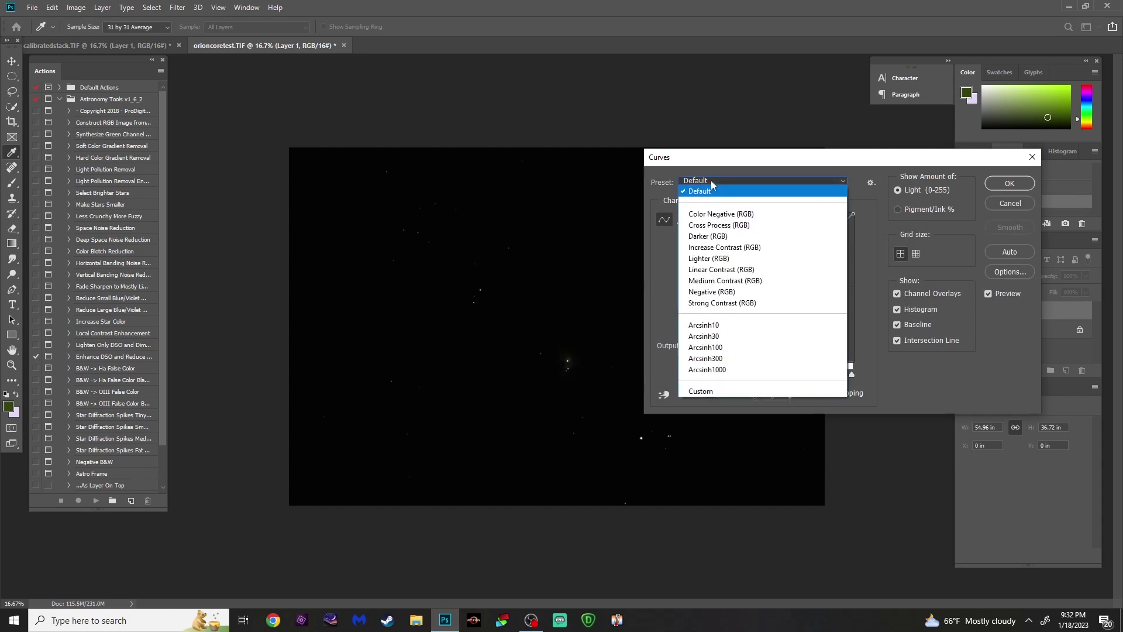
pyautogui.click(725, 330)
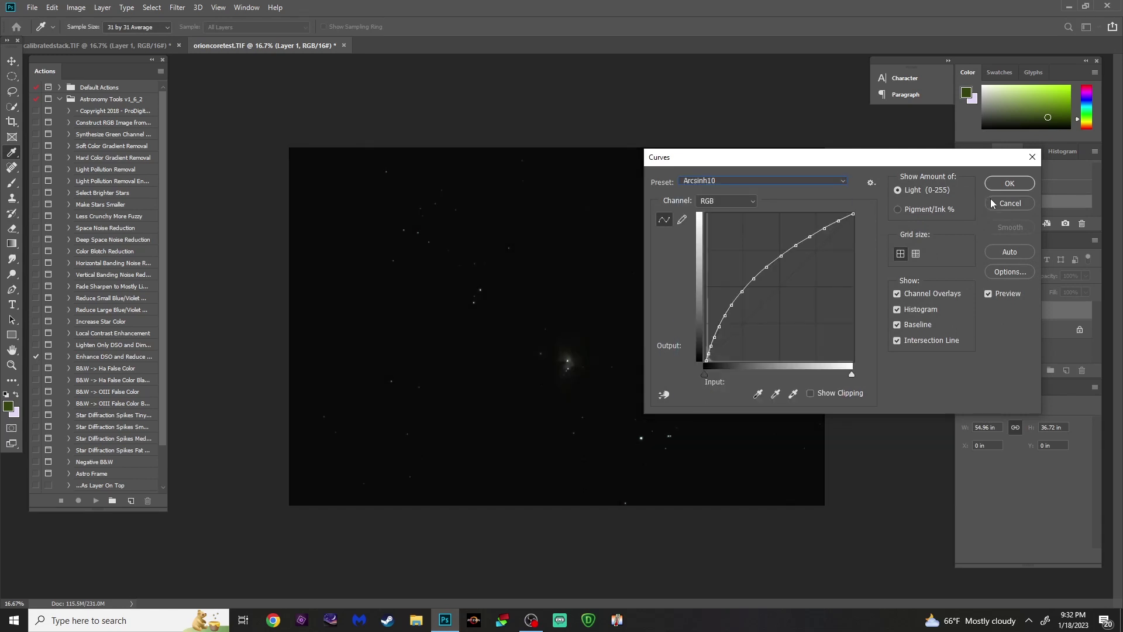
pyautogui.click(1000, 182)
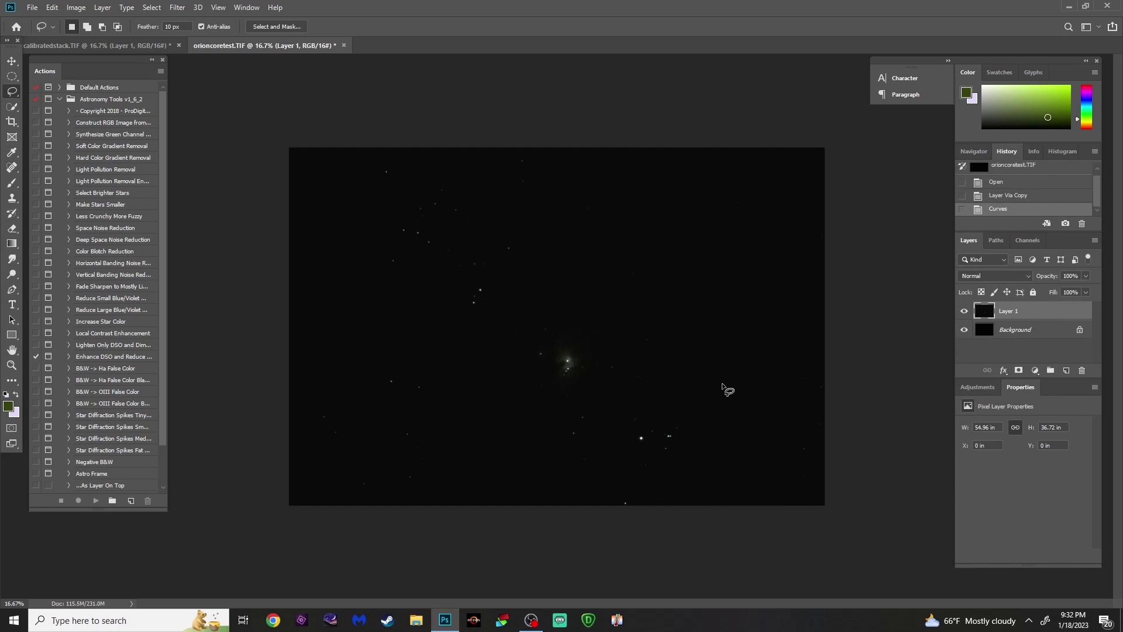
# - Stretch Layer 1 of the core image with the Arcsinh30 Curves preset and set the Levels black input to 32
pyautogui.hotkey('ctrl', 'm')
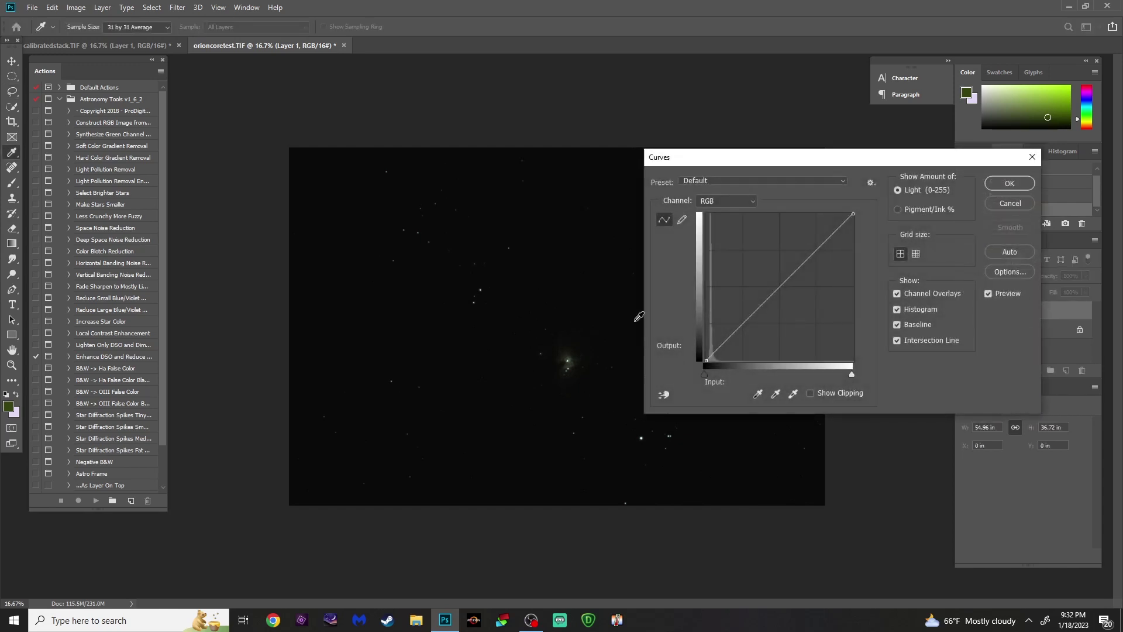
pyautogui.click(733, 179)
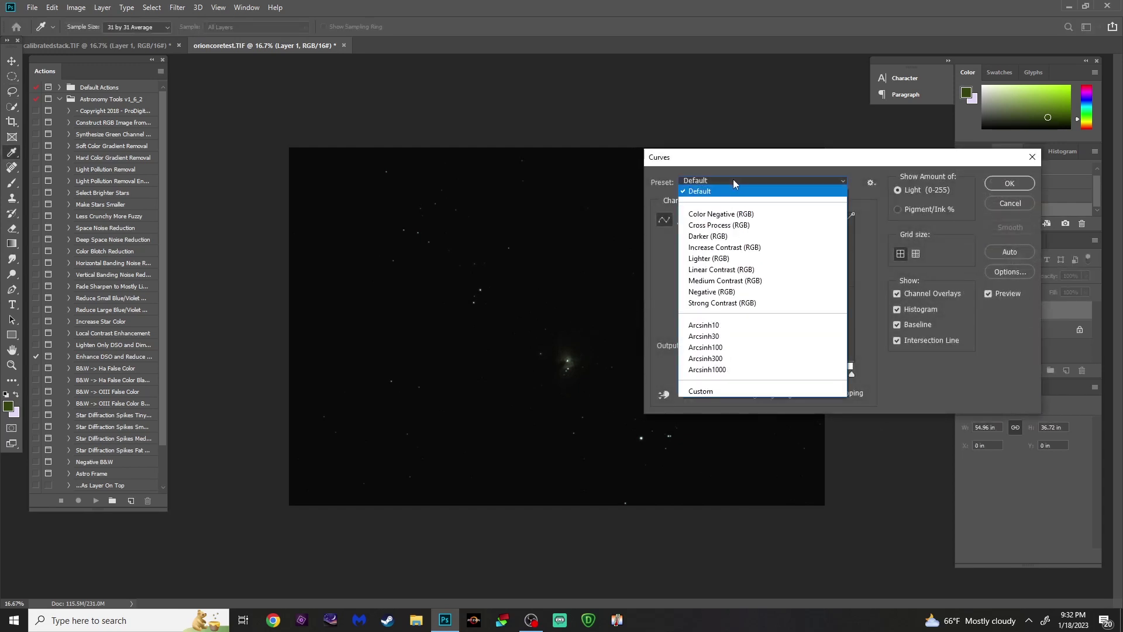
pyautogui.click(724, 338)
pyautogui.click(1007, 184)
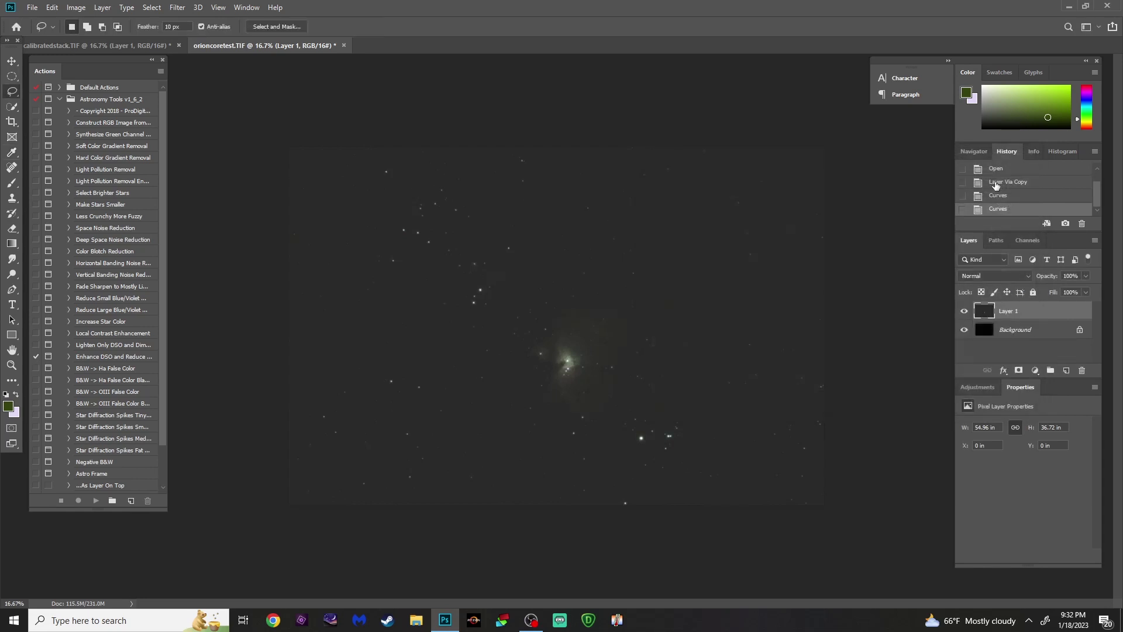
pyautogui.hotkey('ctrl', 'l')
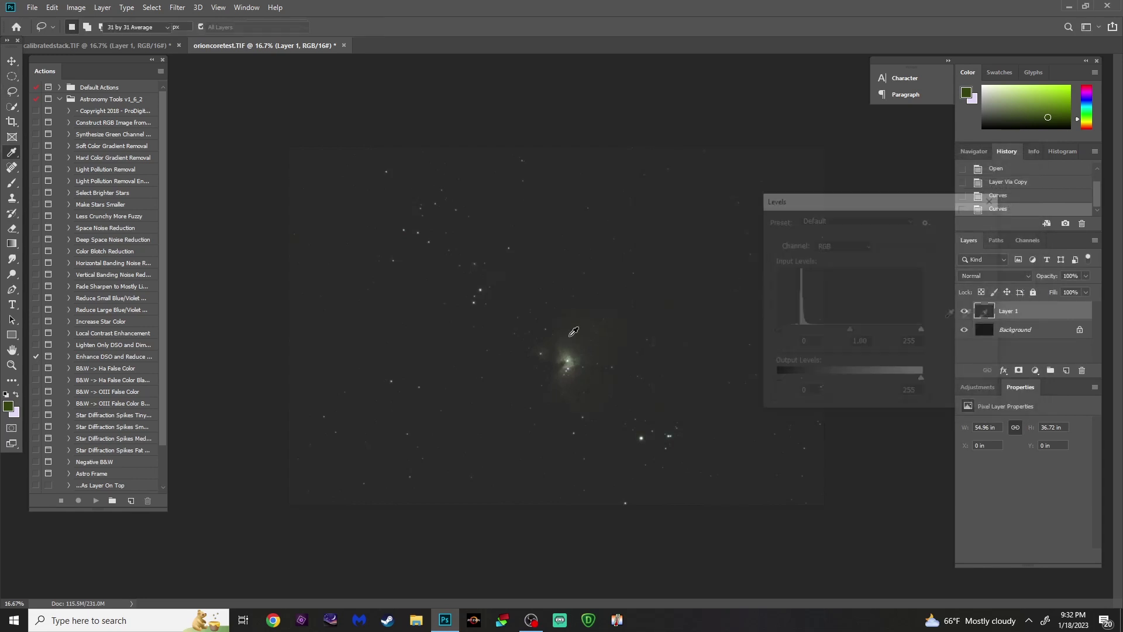
pyautogui.moveTo(777, 331); pyautogui.dragTo(788, 330)
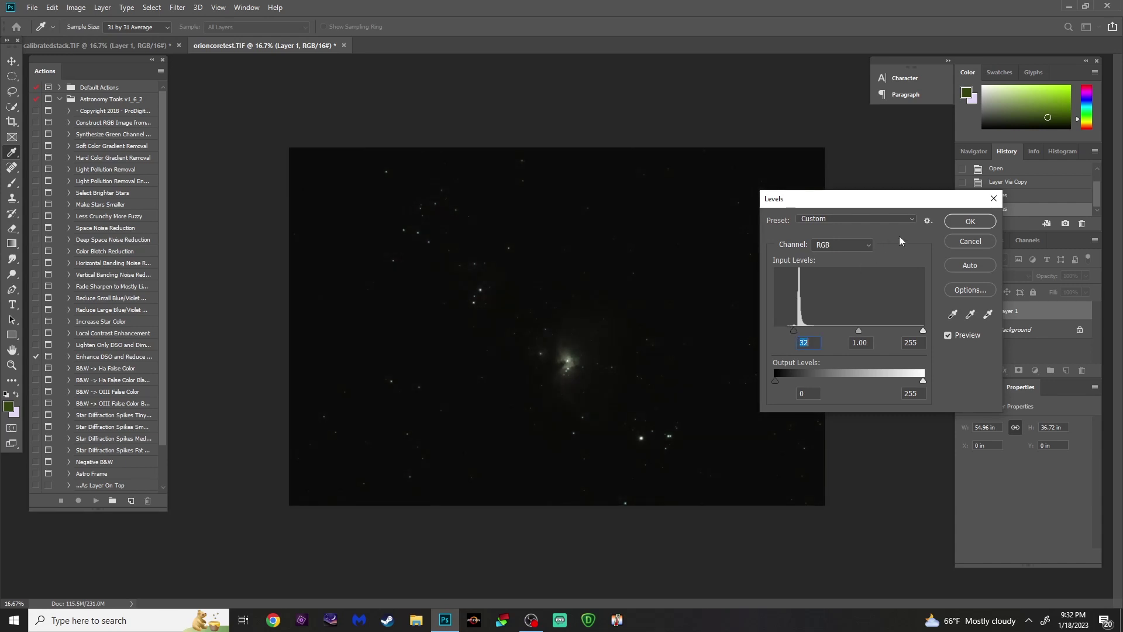
pyautogui.click(962, 220)
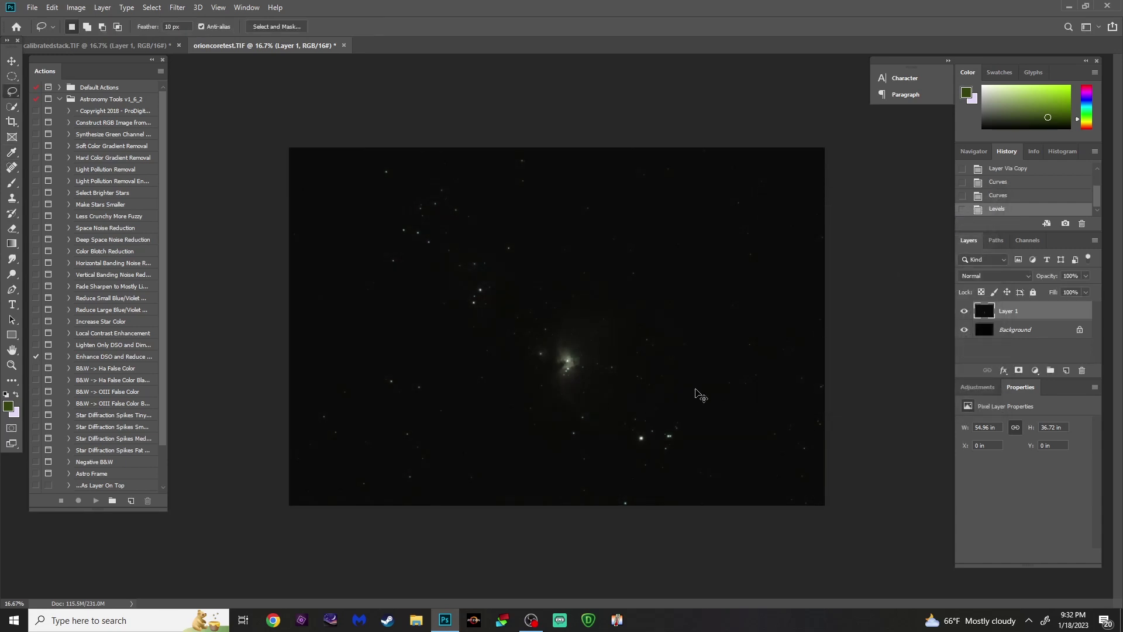
# - Repeat the Arcsinh30 Curves stretch on Layer 1 and raise the Levels black input to 32 once more
pyautogui.hotkey('ctrl', 'm')
pyautogui.click(714, 182)
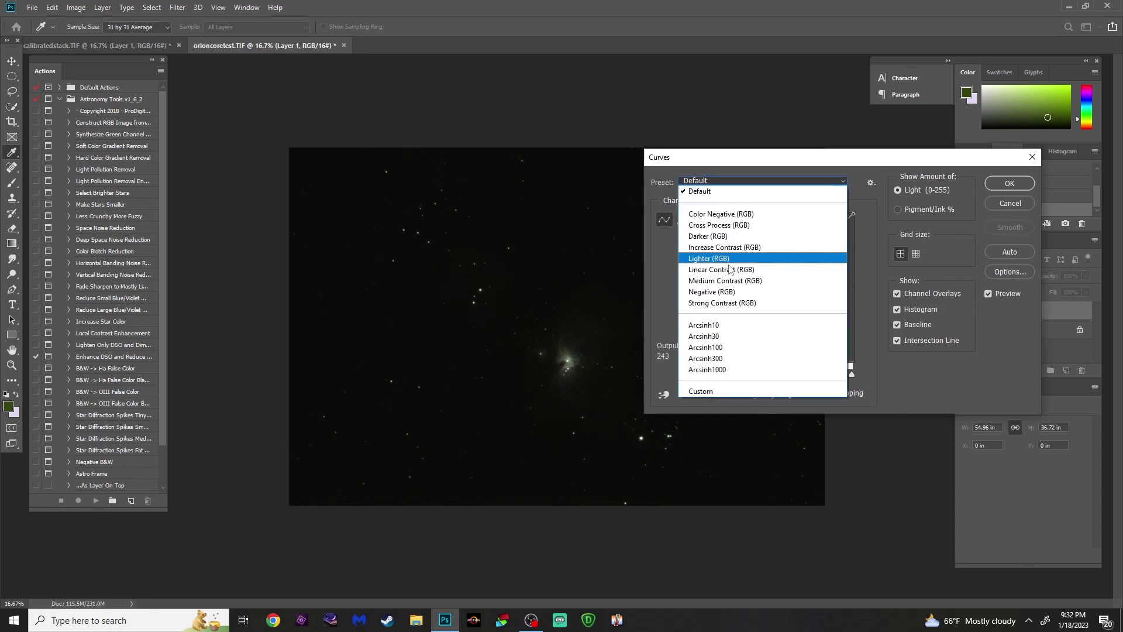
pyautogui.click(755, 334)
pyautogui.click(1016, 186)
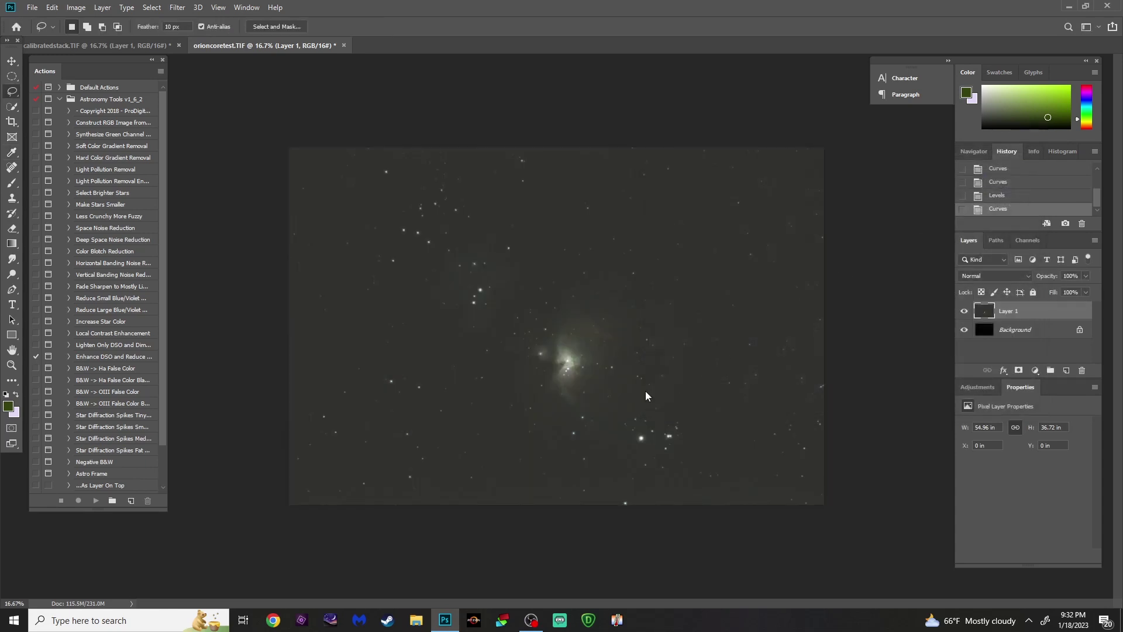
pyautogui.hotkey('ctrl', 'l')
pyautogui.moveTo(775, 331); pyautogui.dragTo(791, 331)
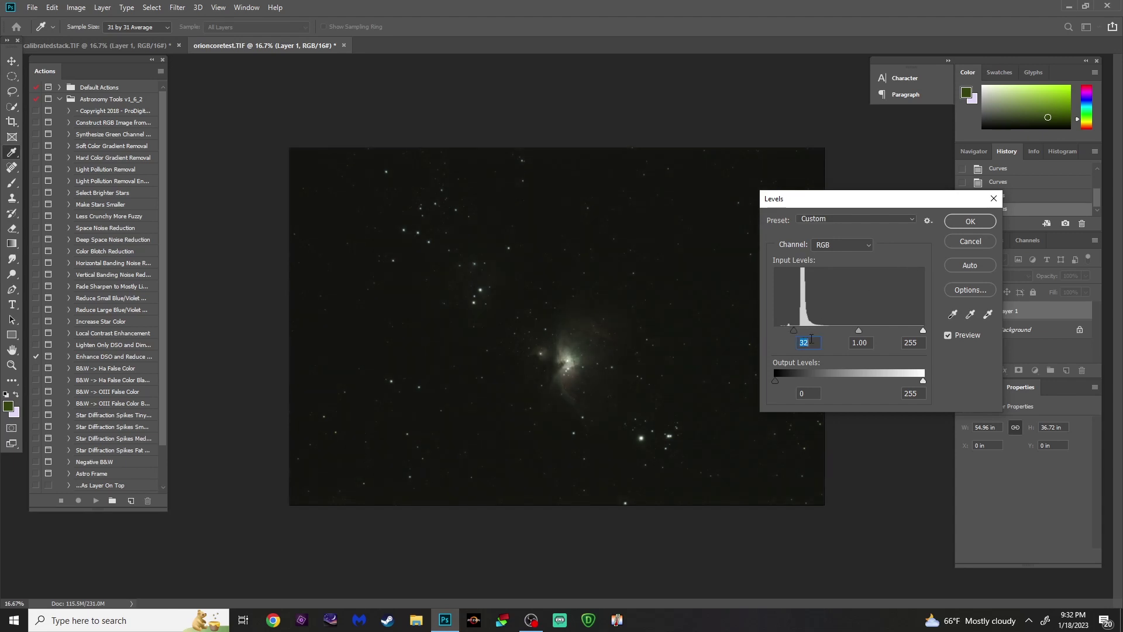
pyautogui.click(956, 223)
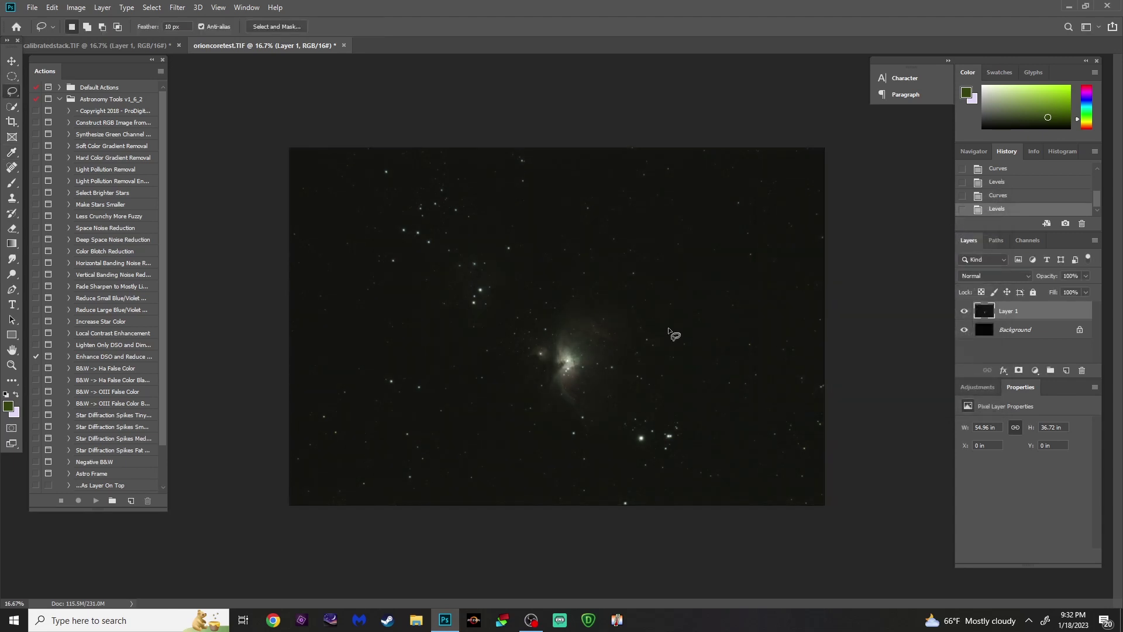
# - Apply the Arcsinh10 Curves preset to Layer 1 and set the Levels black input to about 18
pyautogui.hotkey('ctrl', 'm')
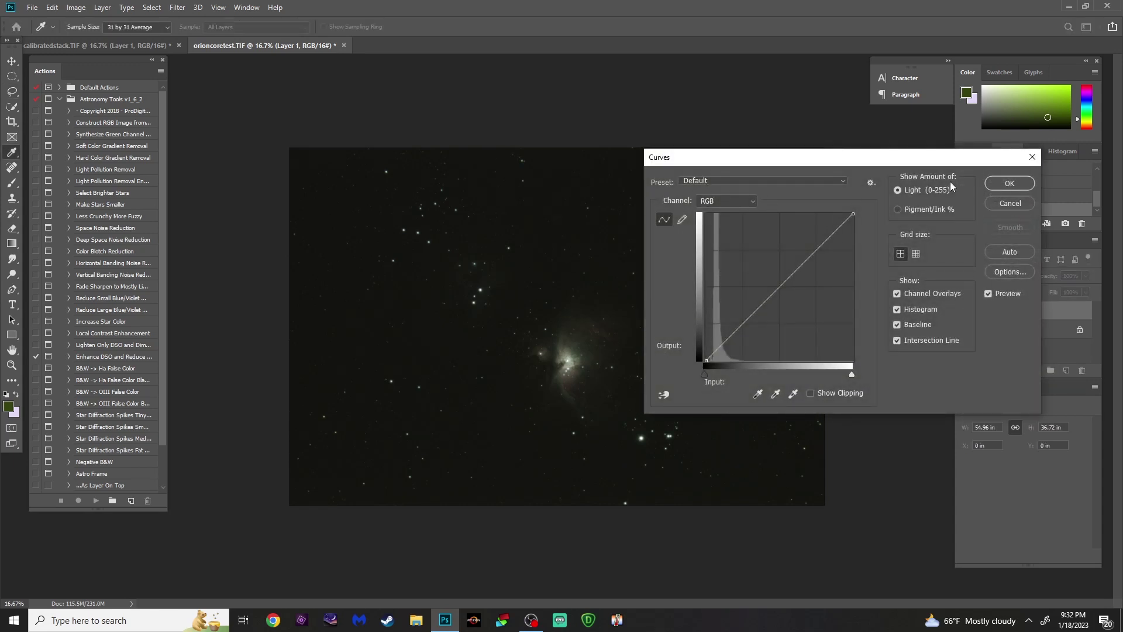
pyautogui.click(773, 181)
pyautogui.click(731, 325)
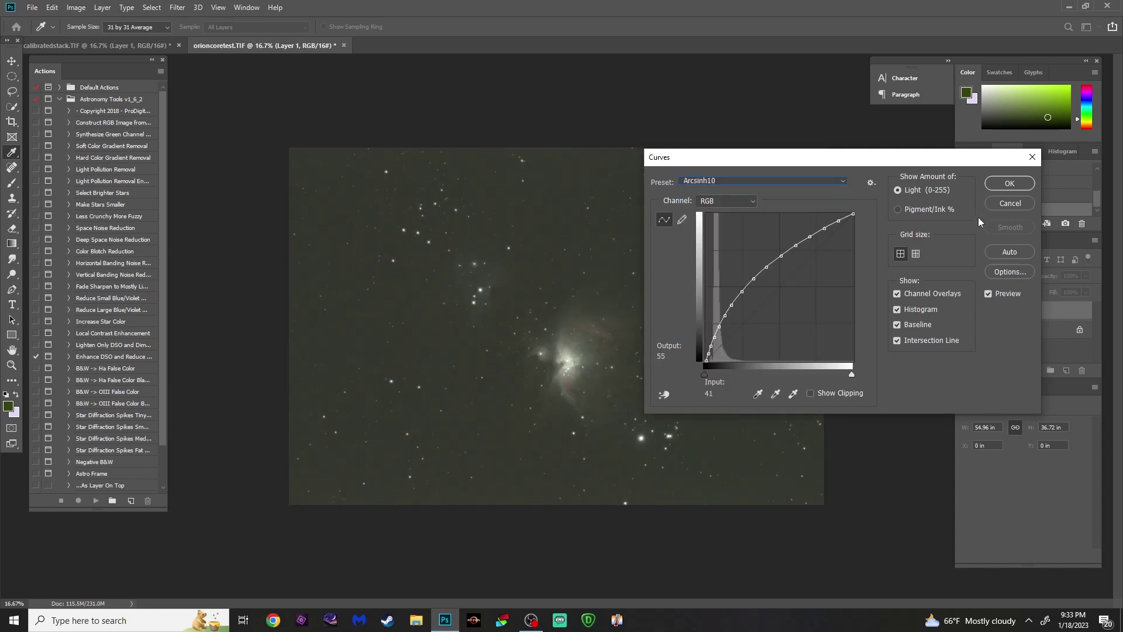
pyautogui.click(1000, 185)
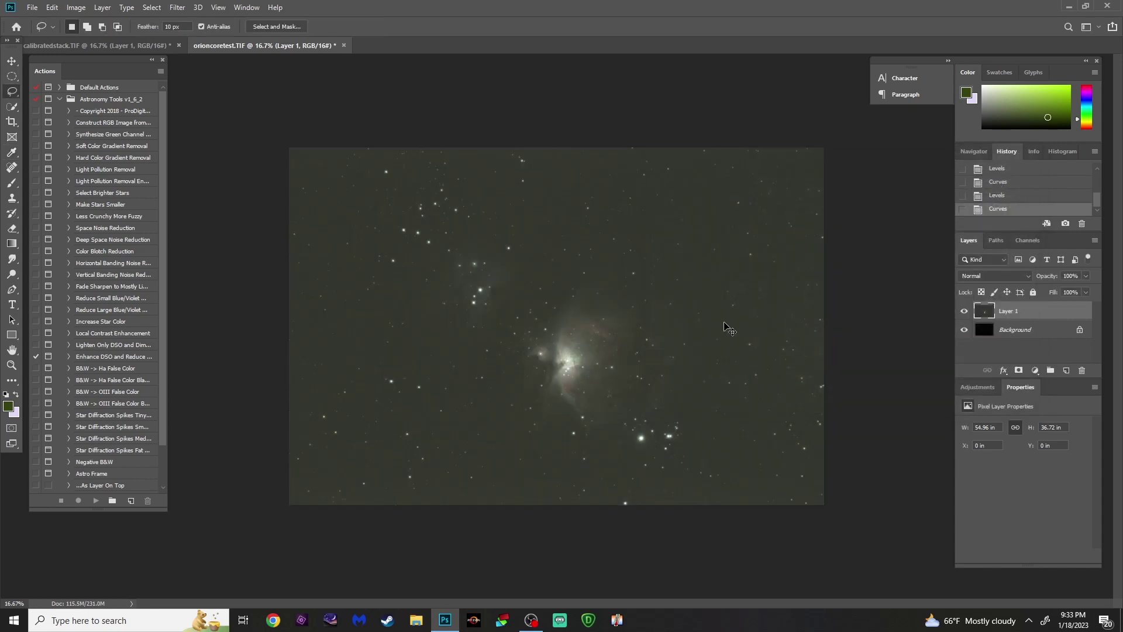
pyautogui.hotkey('ctrl', 'l')
pyautogui.moveTo(776, 331); pyautogui.dragTo(786, 331)
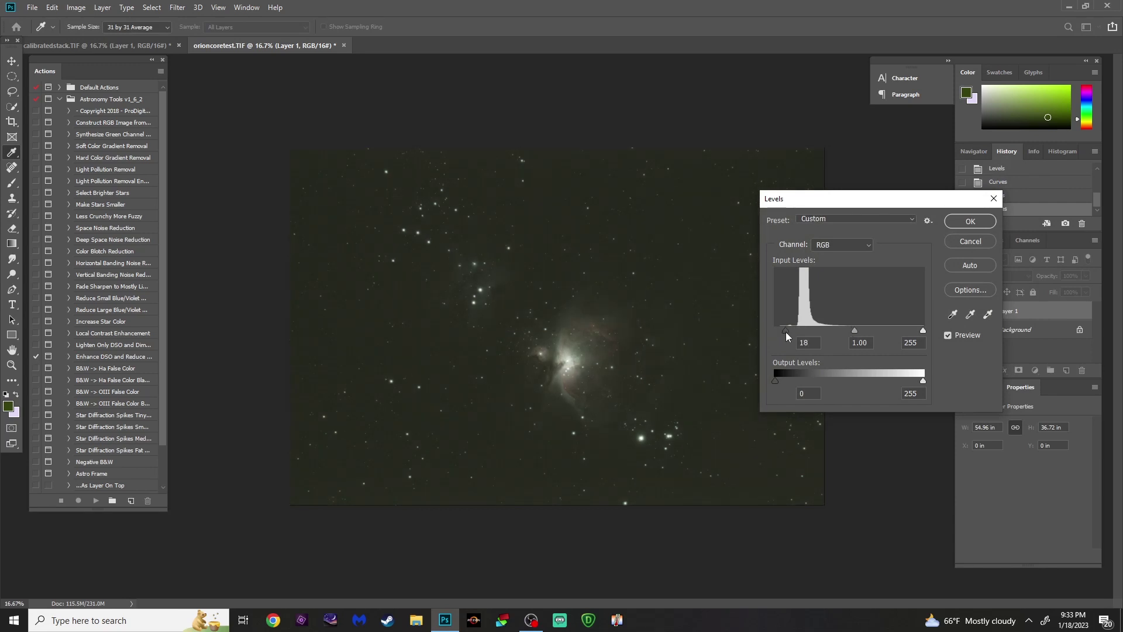
pyautogui.click(965, 225)
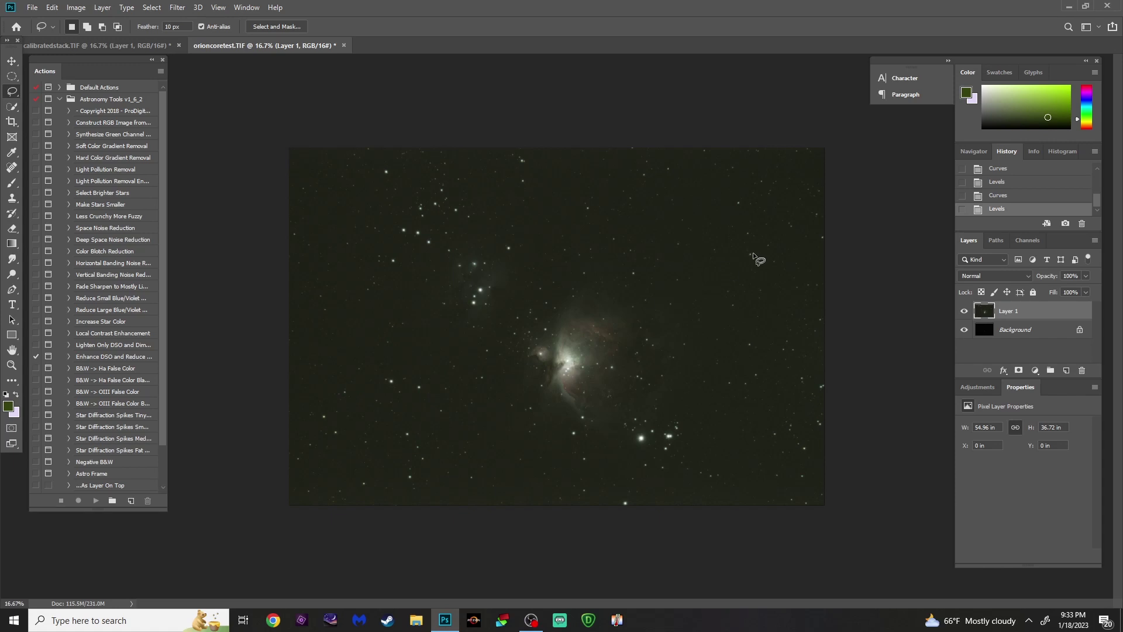
# - Apply the Camera Raw Filter to Layer 1 with Vibrance +24 and Saturation +30
pyautogui.click(179, 8)
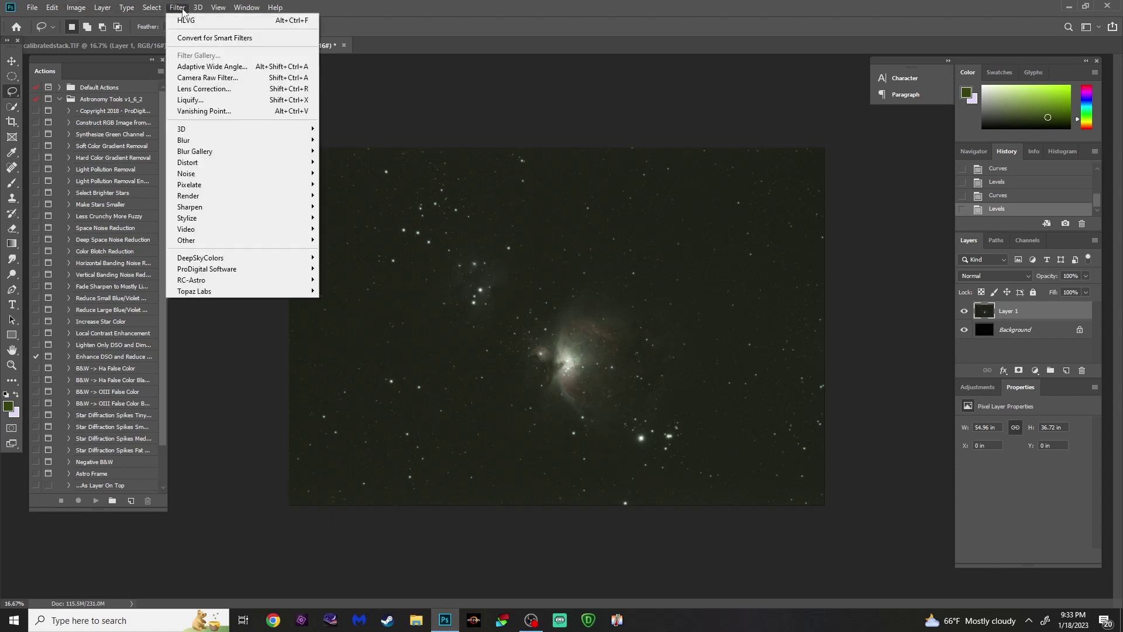
pyautogui.click(208, 77)
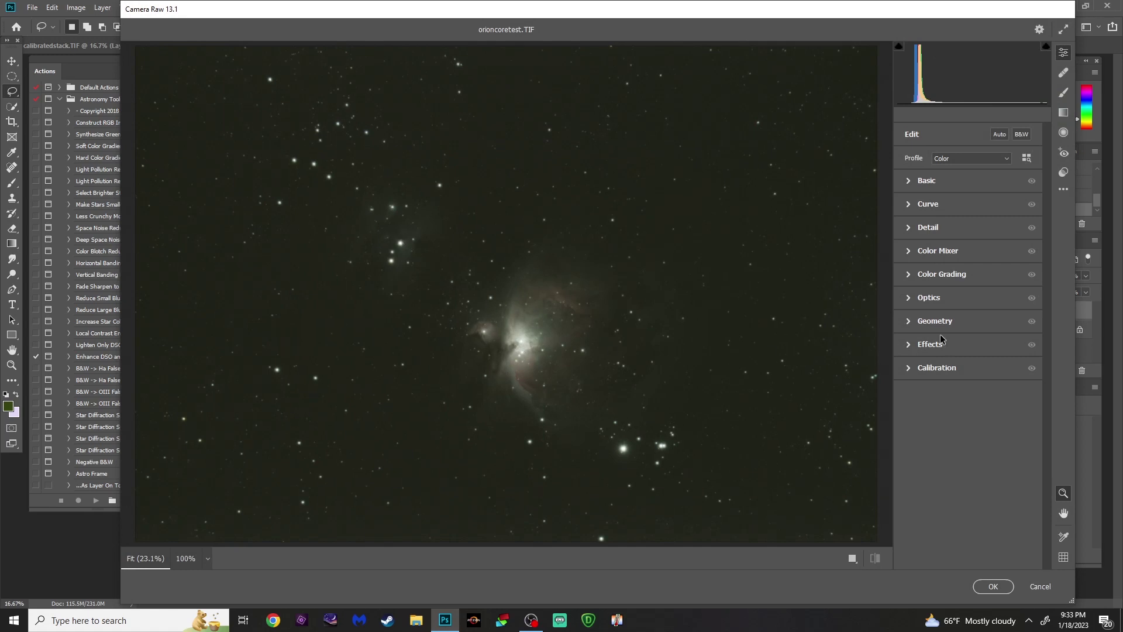
pyautogui.click(909, 182)
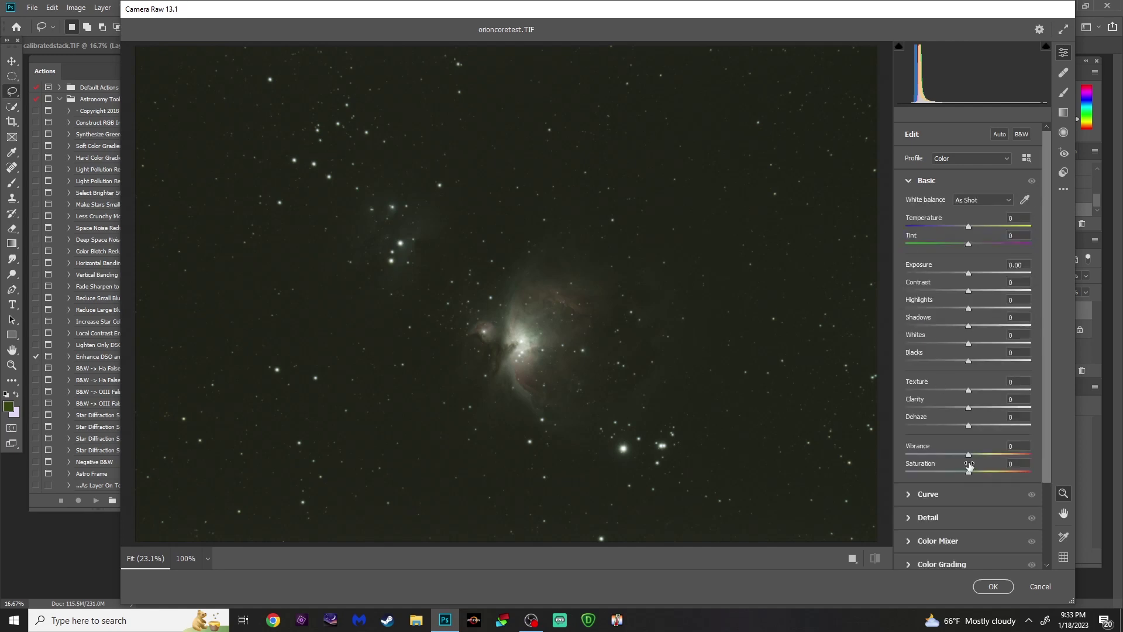
pyautogui.moveTo(969, 450); pyautogui.dragTo(987, 472)
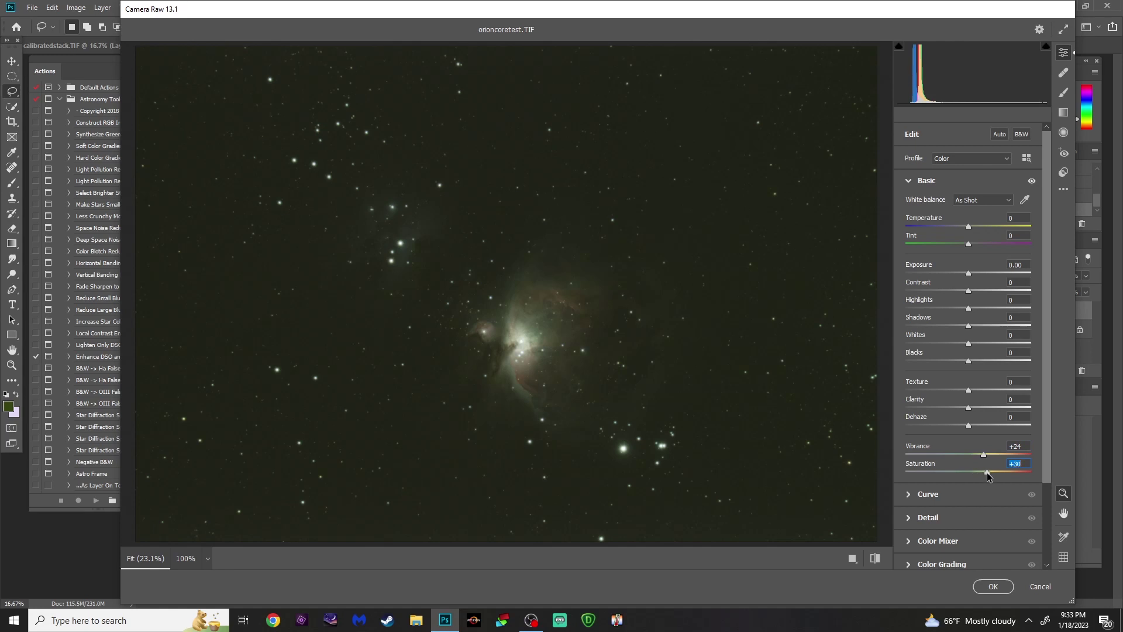
pyautogui.click(993, 587)
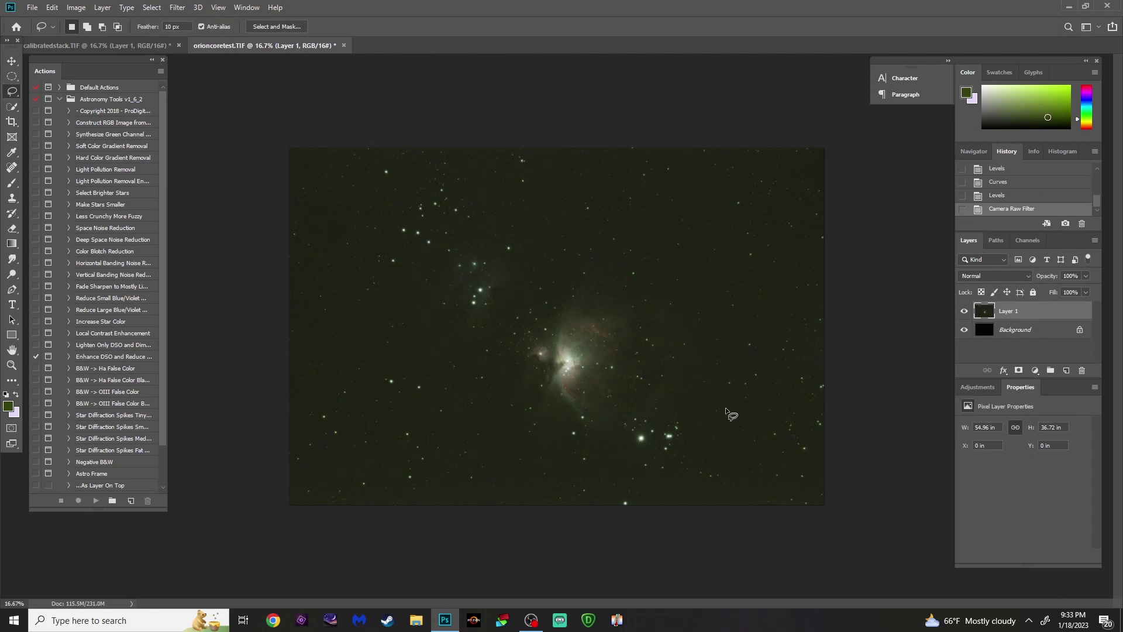
# - Stretch Layer 1 of the core image with the Arcsinh10 Curves preset and set the Levels black input to 26
pyautogui.hotkey('ctrl', 'm')
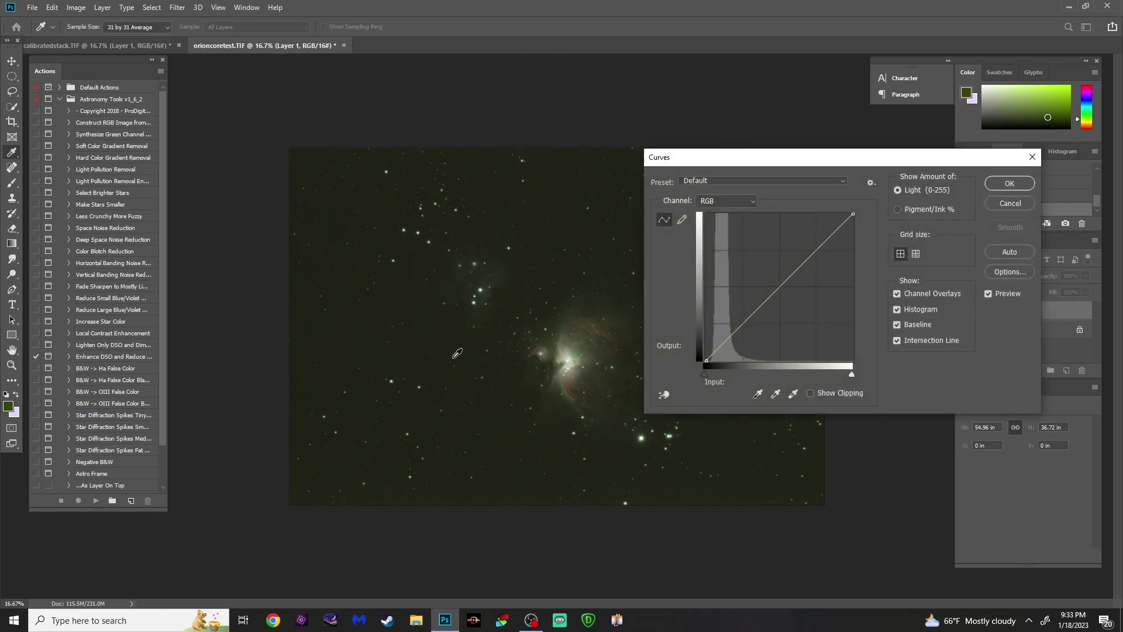
pyautogui.click(725, 183)
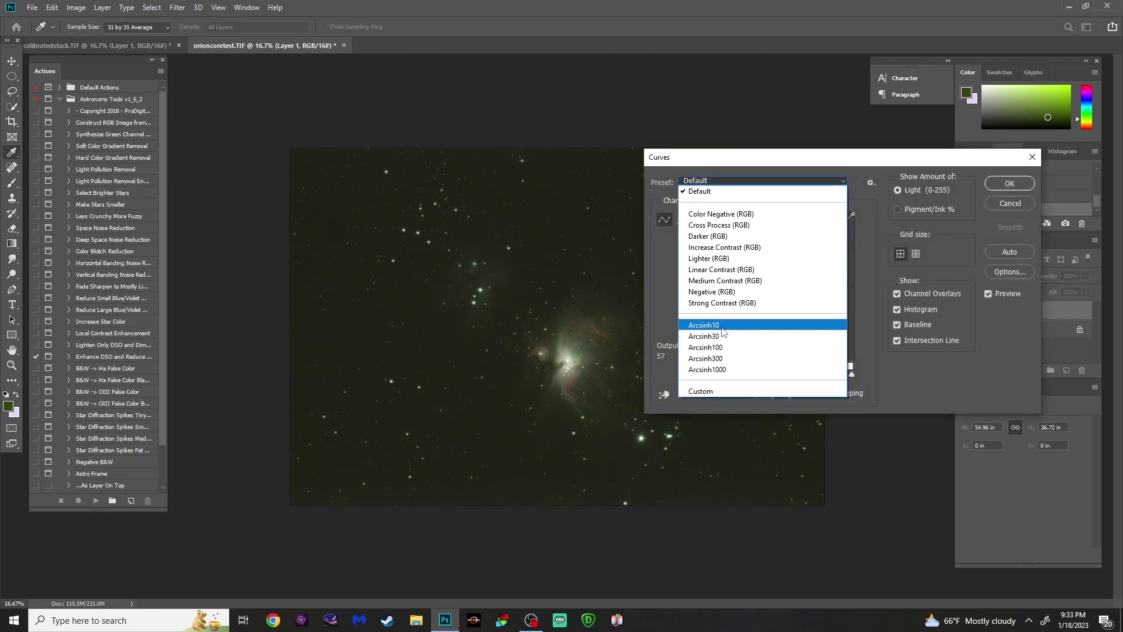
pyautogui.click(704, 324)
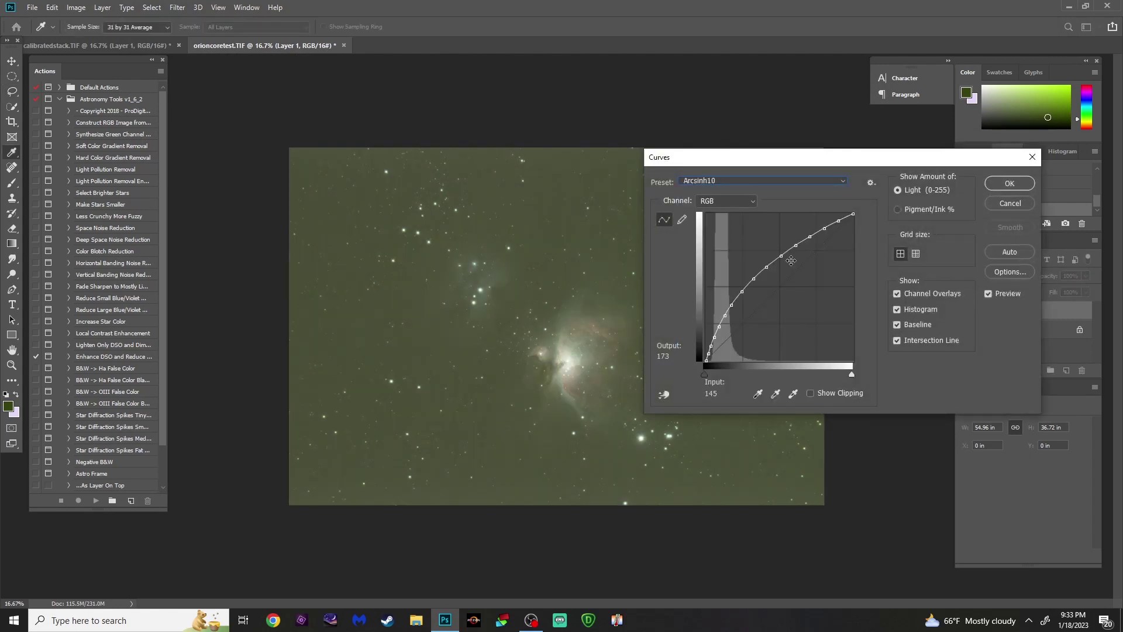
pyautogui.click(1011, 184)
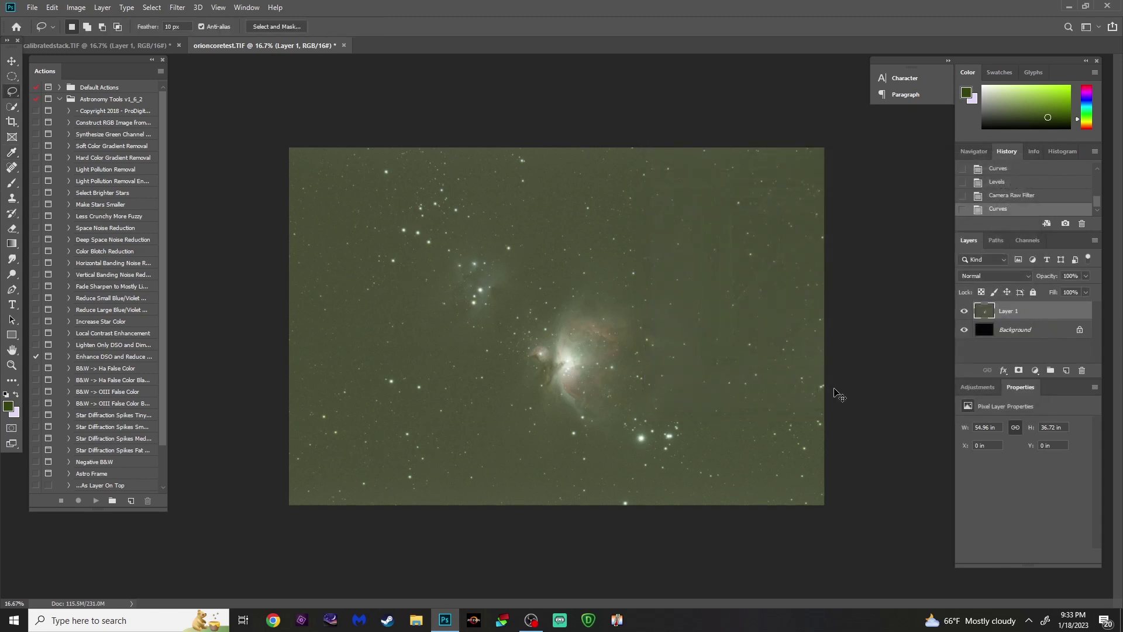
pyautogui.hotkey('ctrl', 'l')
pyautogui.moveTo(776, 331); pyautogui.dragTo(789, 329)
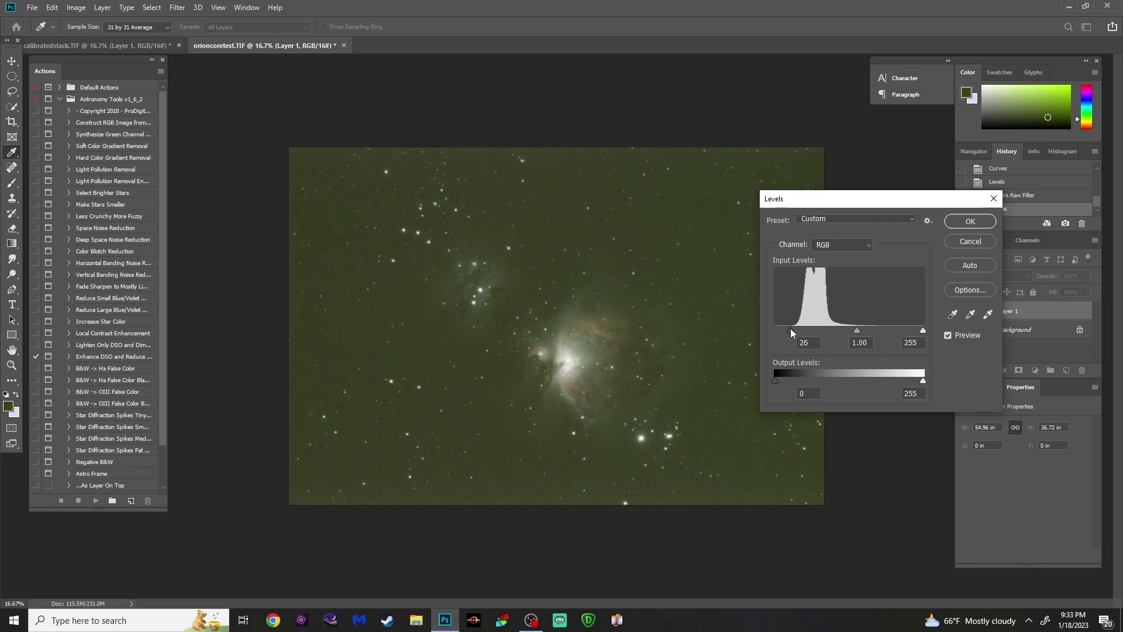
pyautogui.click(970, 221)
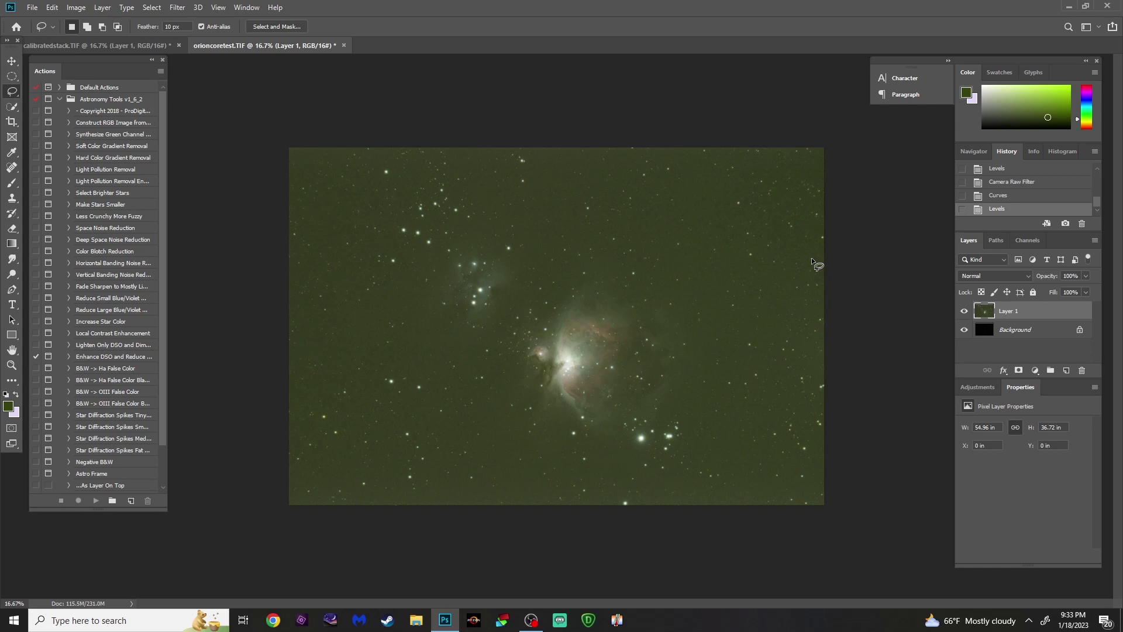
# - Duplicate Layer 1 and fill the copy with a green background sky colour sampled from the image
pyautogui.hotkey('ctrl', 'j')
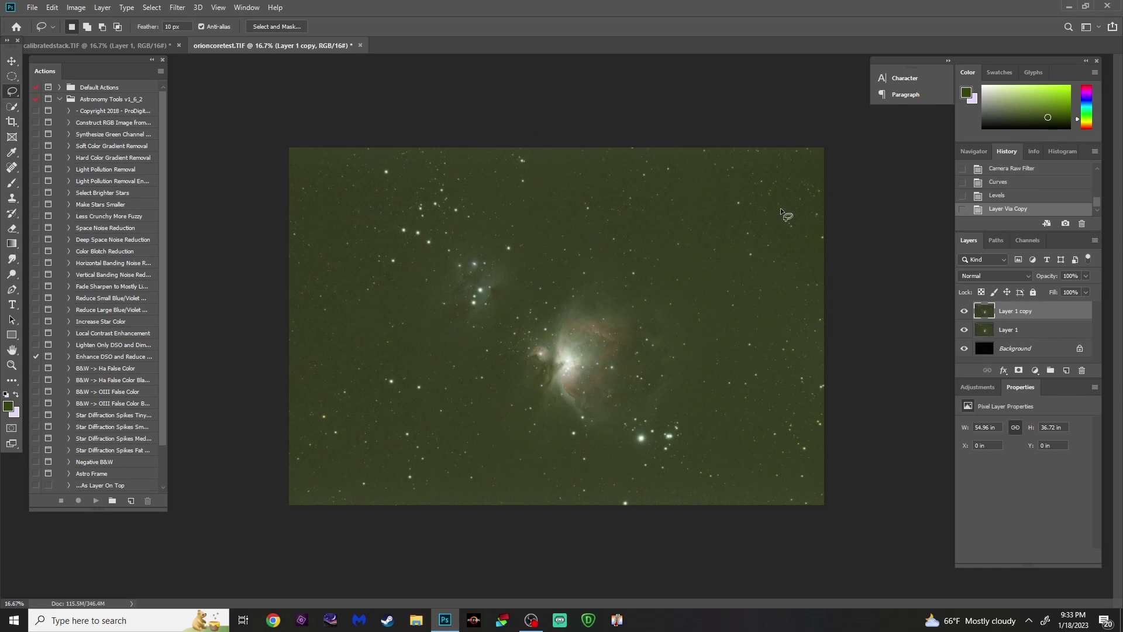
pyautogui.click(12, 153)
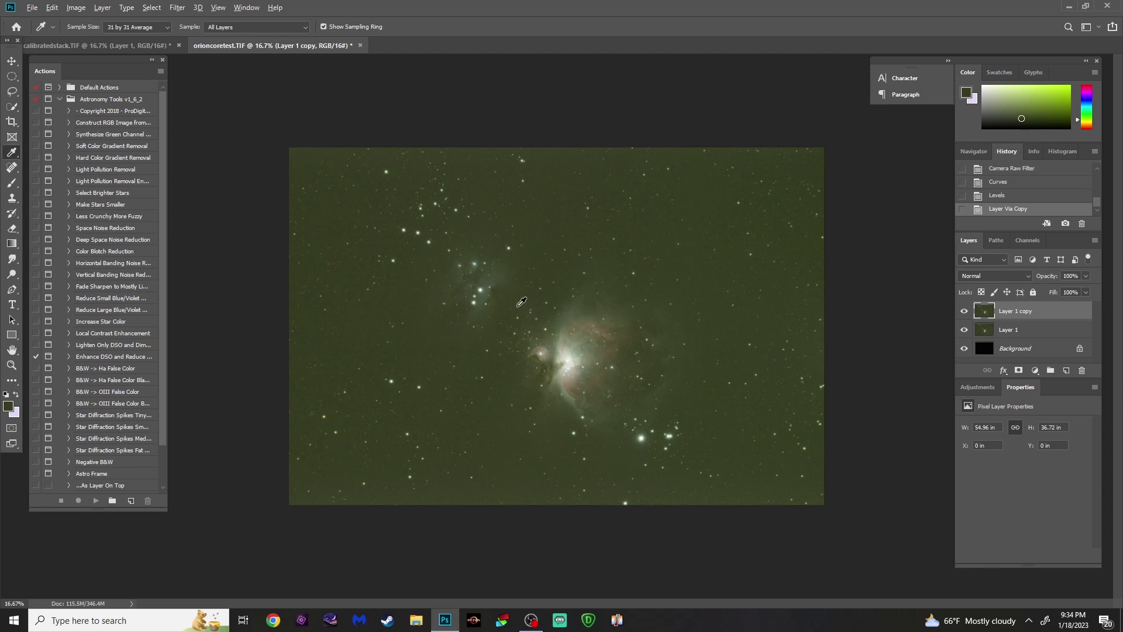
pyautogui.hotkey('alt', 'BackSpace')
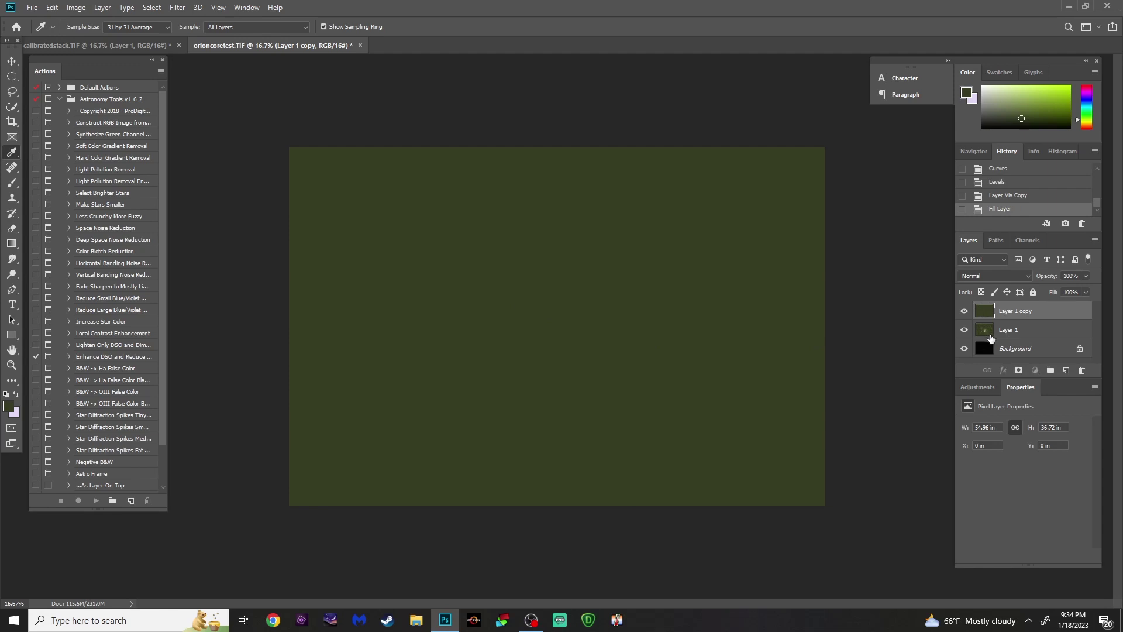
# - Use Apply Image on Layer 1 with the Merged layer, Subtract blending, scale 1 and offset 25, and delete the colour-filled Layer 1 copy
pyautogui.click(990, 338)
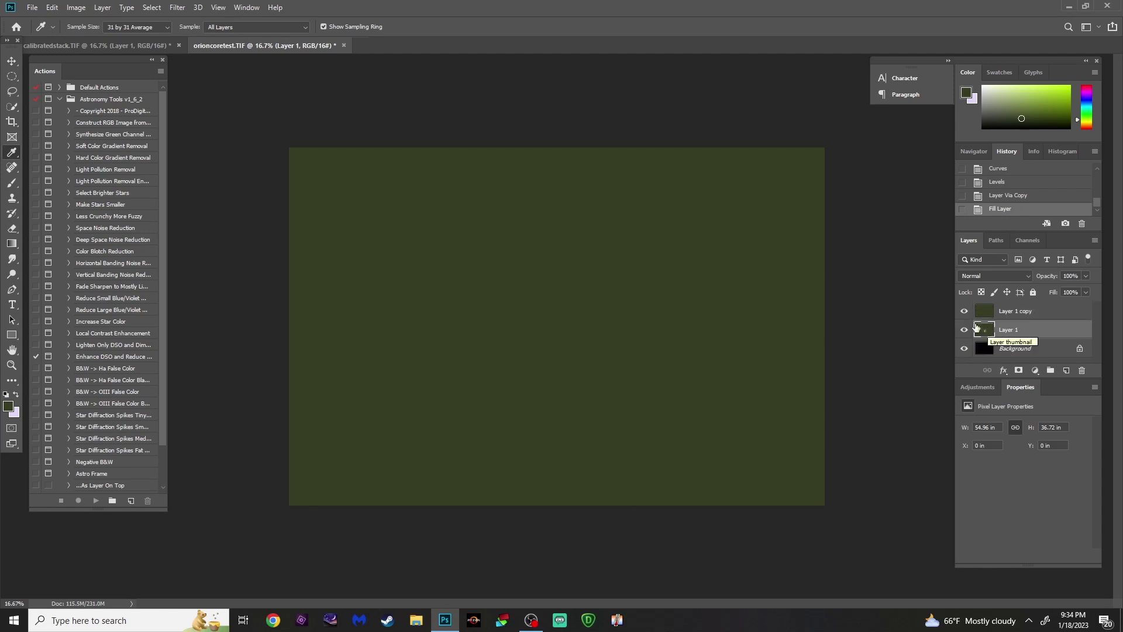
pyautogui.click(73, 8)
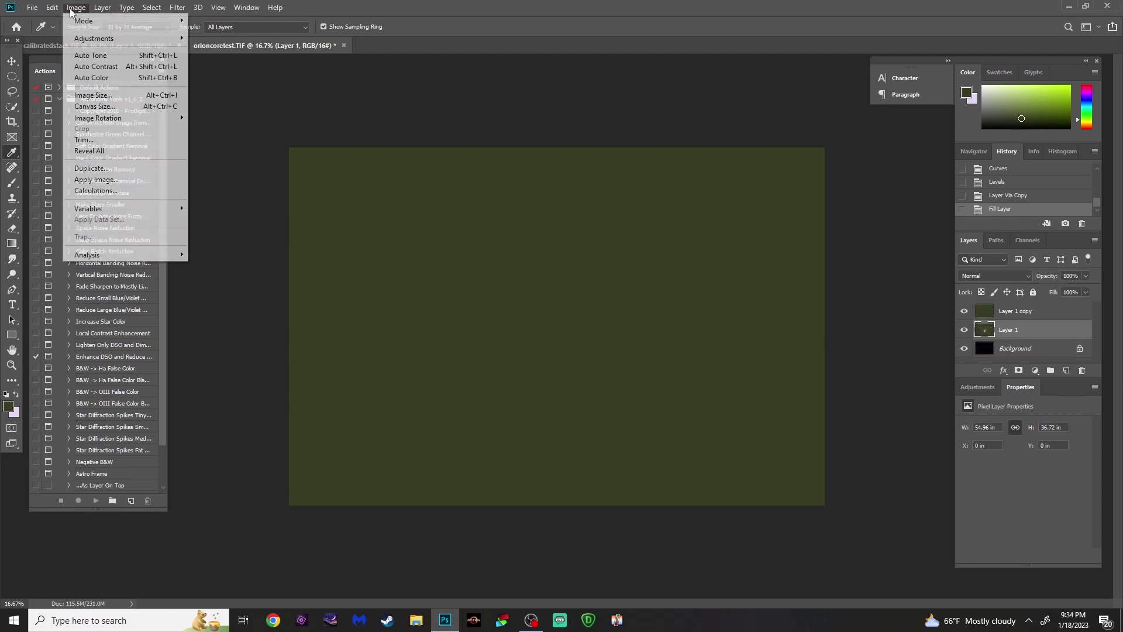
pyautogui.click(102, 181)
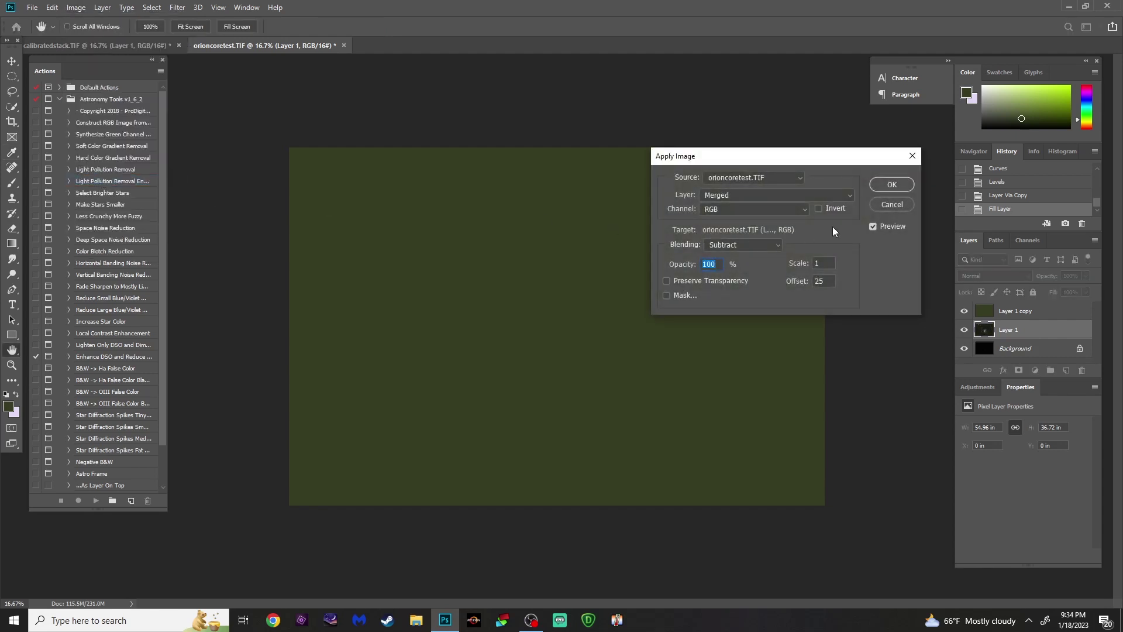
pyautogui.click(891, 185)
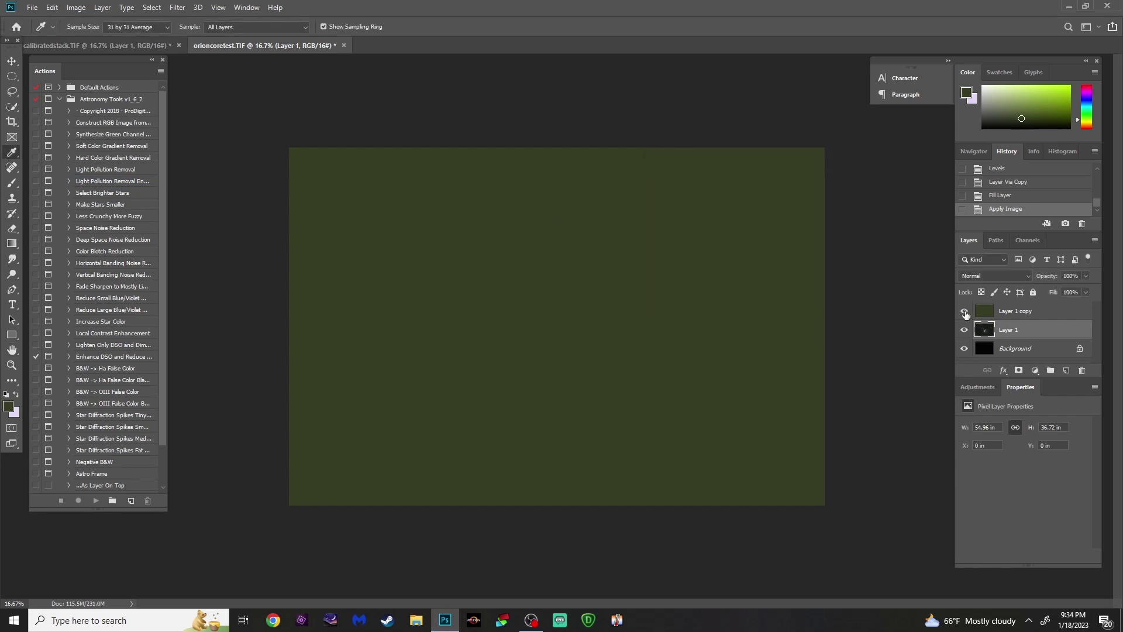
pyautogui.click(965, 311)
pyautogui.click(964, 311)
pyautogui.click(984, 313)
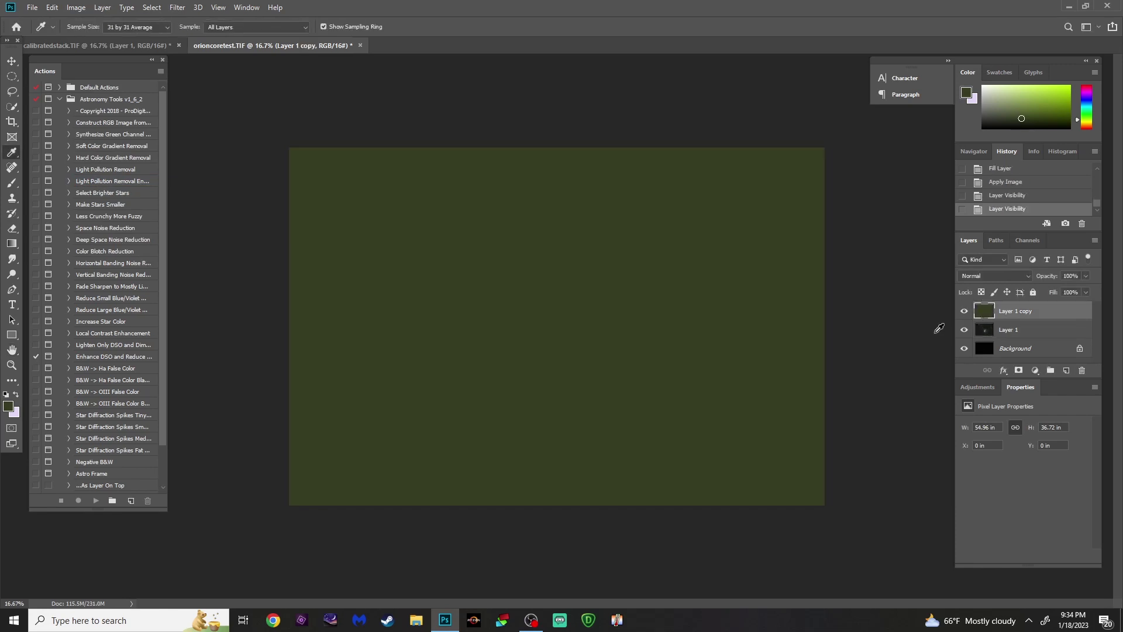
pyautogui.moveTo(989, 312); pyautogui.dragTo(1082, 370)
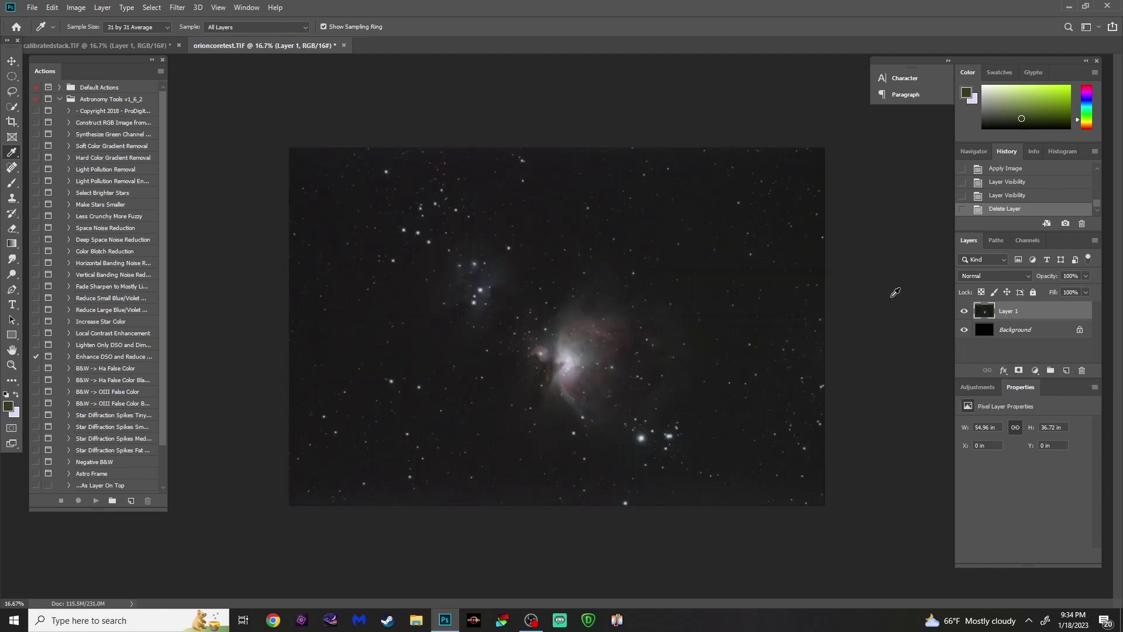
# - Open Layer 1 in the Camera Raw Filter and set Noise Reduction to 23 and Color Noise Reduction to 33
pyautogui.click(173, 11)
pyautogui.click(193, 73)
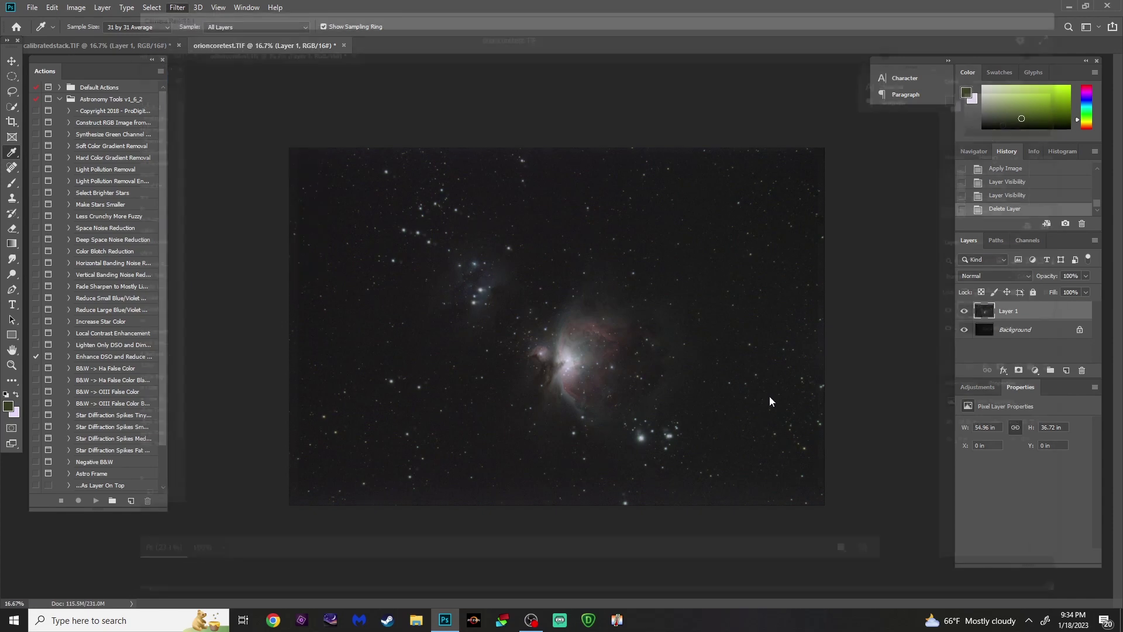
pyautogui.click(241, 316)
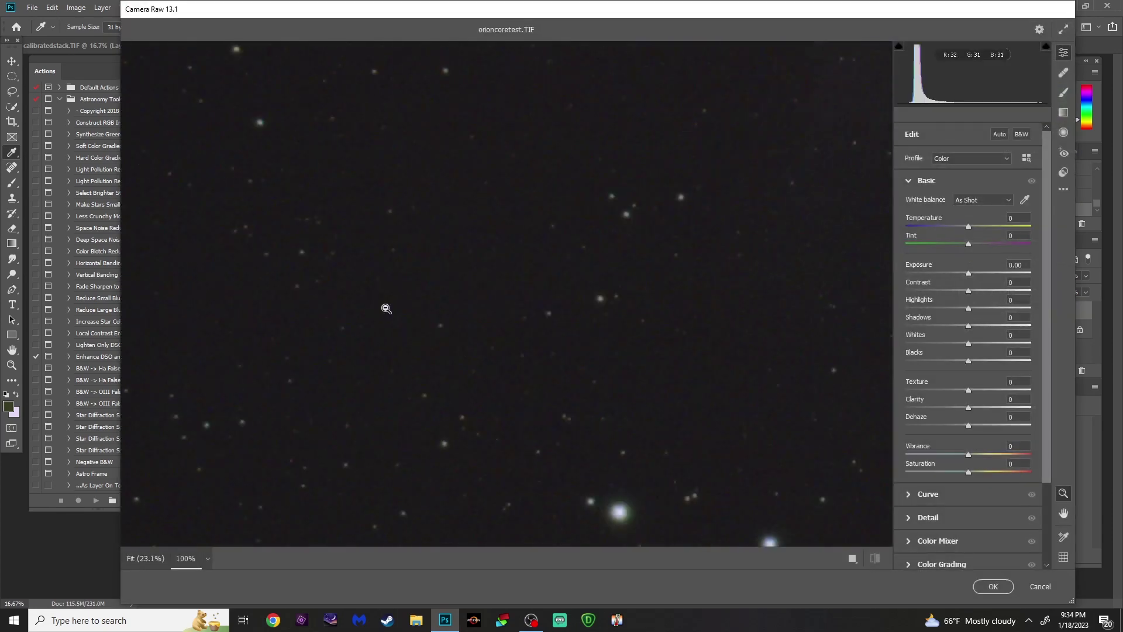
pyautogui.click(913, 181)
pyautogui.click(908, 227)
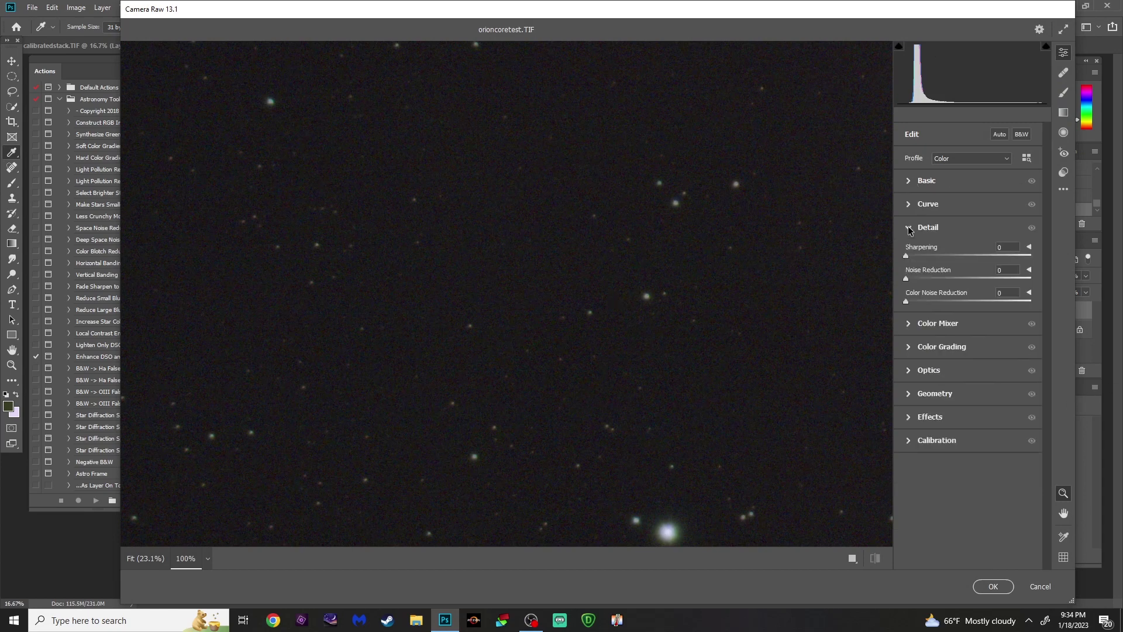
pyautogui.moveTo(908, 280); pyautogui.dragTo(949, 303)
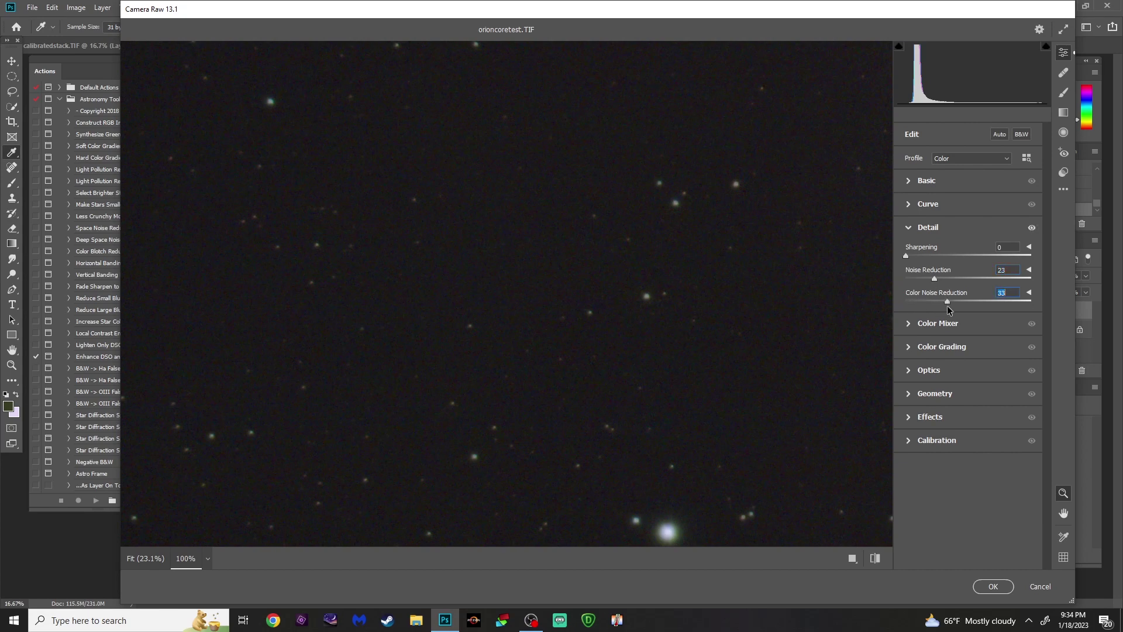
pyautogui.click(911, 229)
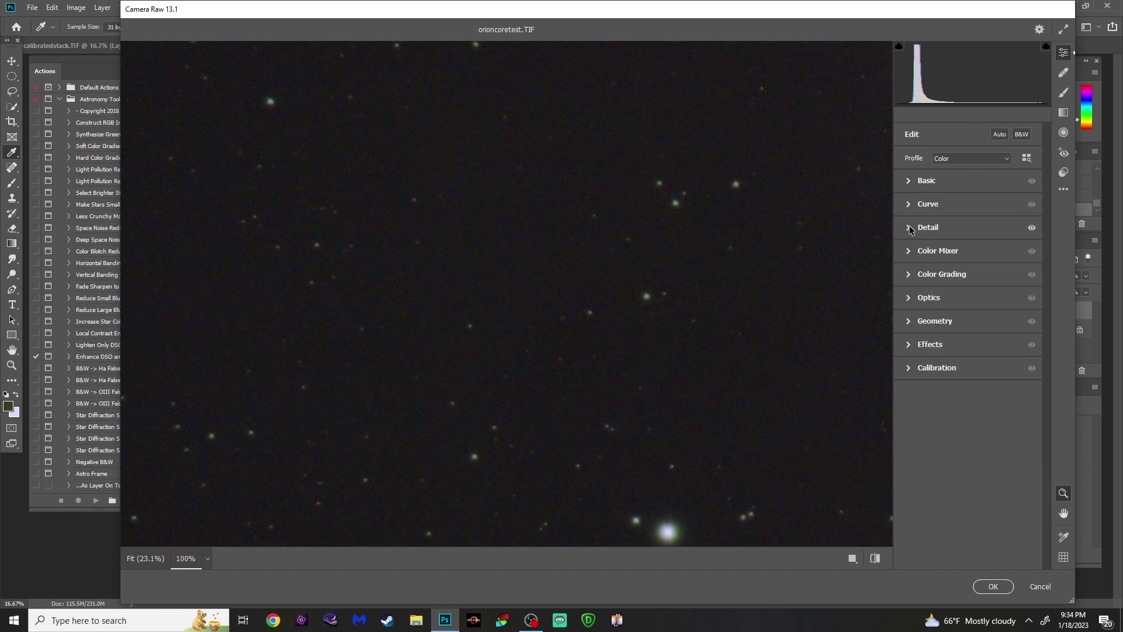
# - Set Vibrance to +19, moderately raise Saturation and Clarity, and apply the Camera Raw Filter to Layer 1
pyautogui.click(910, 182)
pyautogui.click(546, 310)
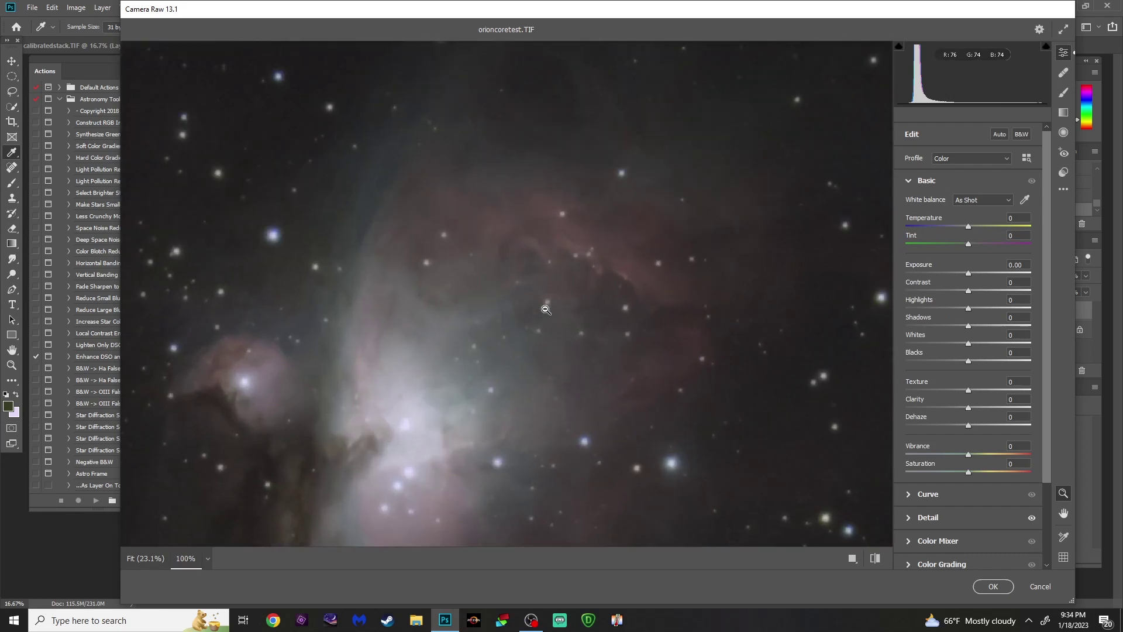
pyautogui.click(622, 301)
pyautogui.moveTo(968, 455); pyautogui.dragTo(974, 454)
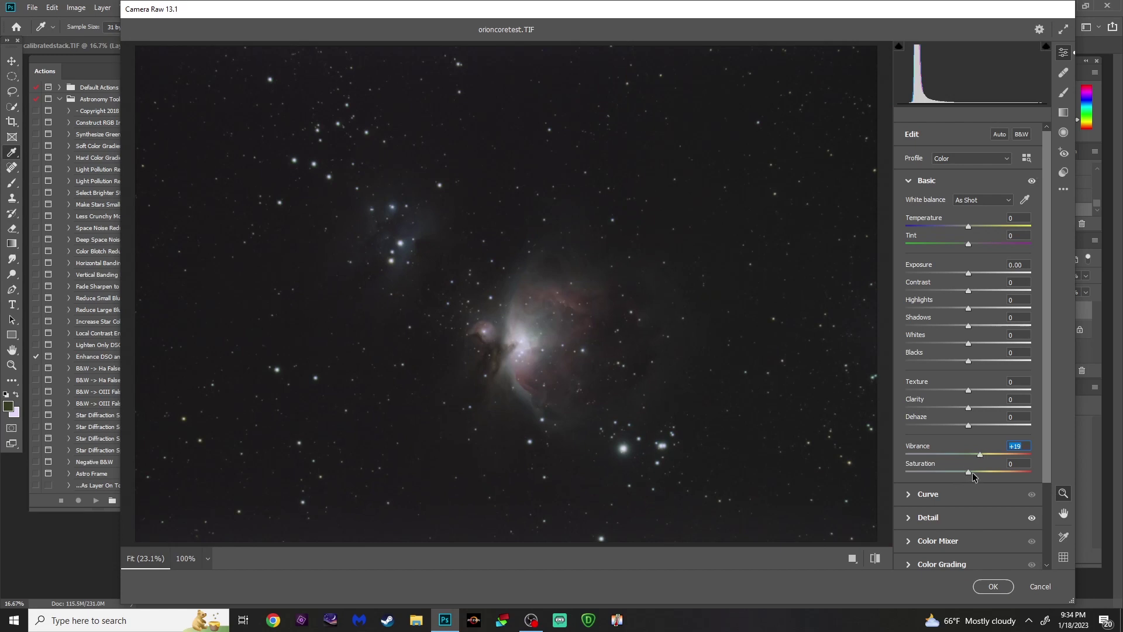
pyautogui.moveTo(969, 472); pyautogui.dragTo(986, 470)
pyautogui.moveTo(970, 409); pyautogui.dragTo(982, 412)
pyautogui.click(993, 586)
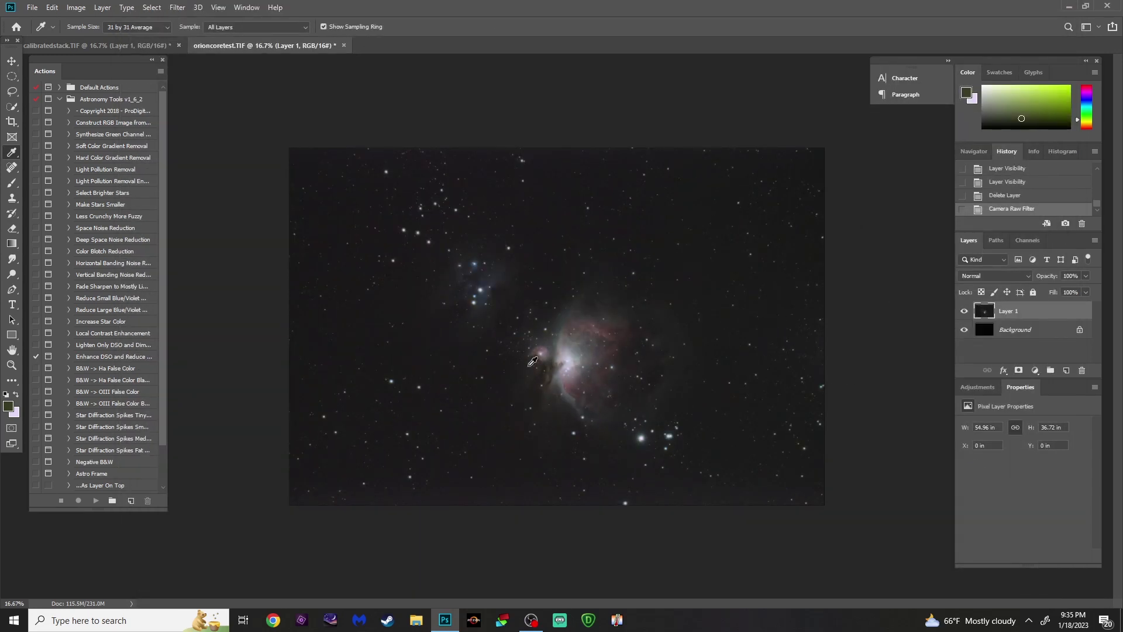
# - Flatten the core image and copy its whole canvas into calibratedstack.TIF as a new layer above Layer 1
pyautogui.click(103, 7)
pyautogui.click(133, 454)
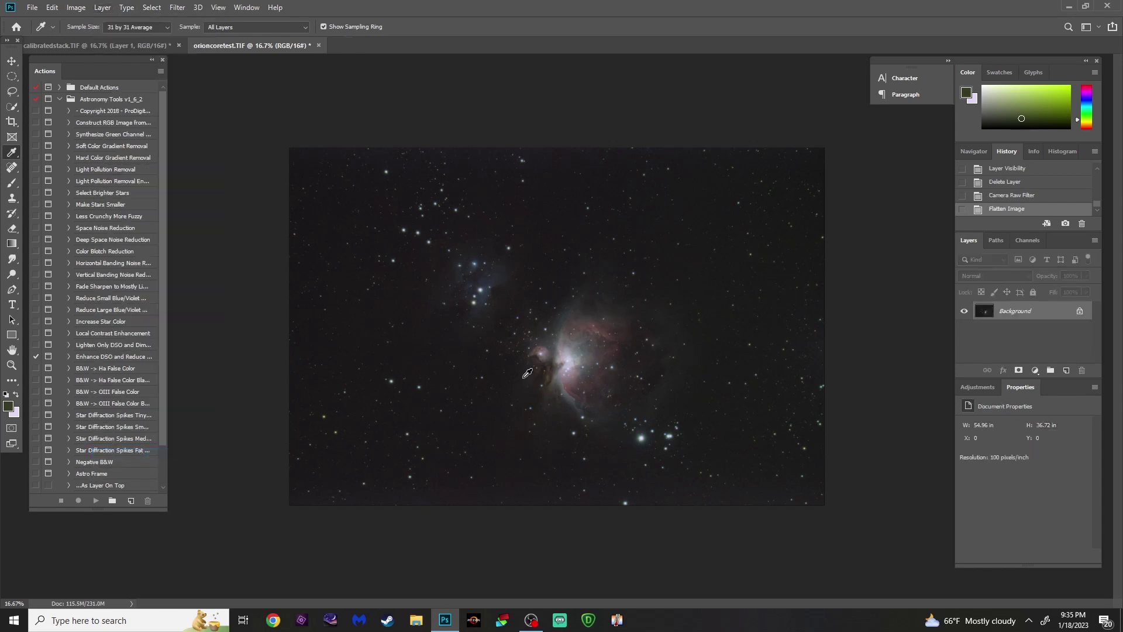
pyautogui.click(71, 45)
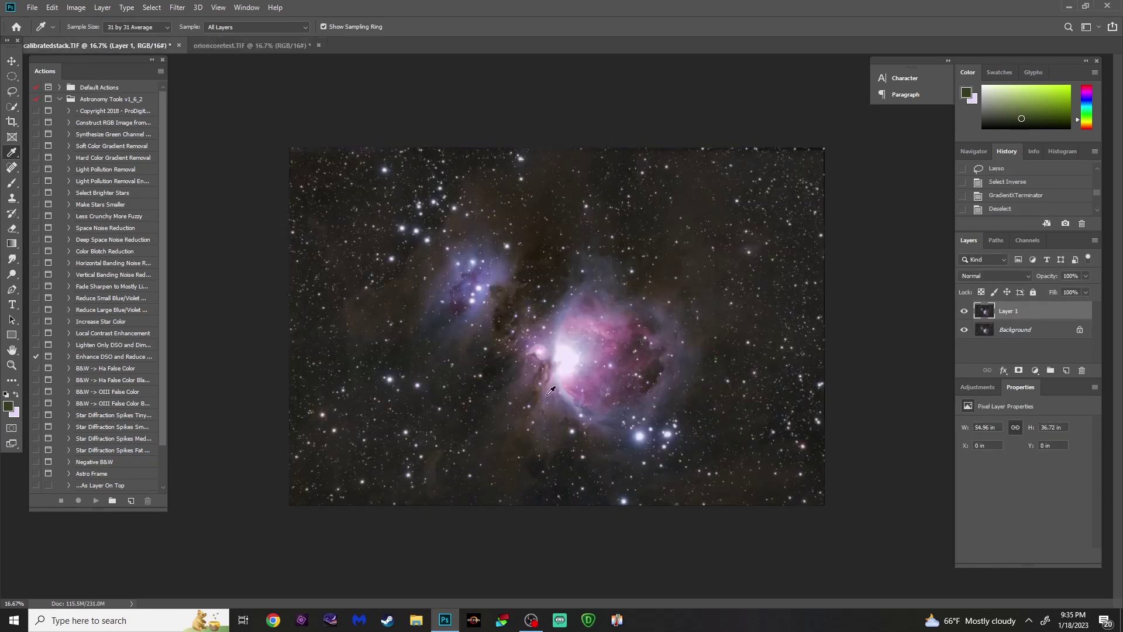
pyautogui.click(260, 45)
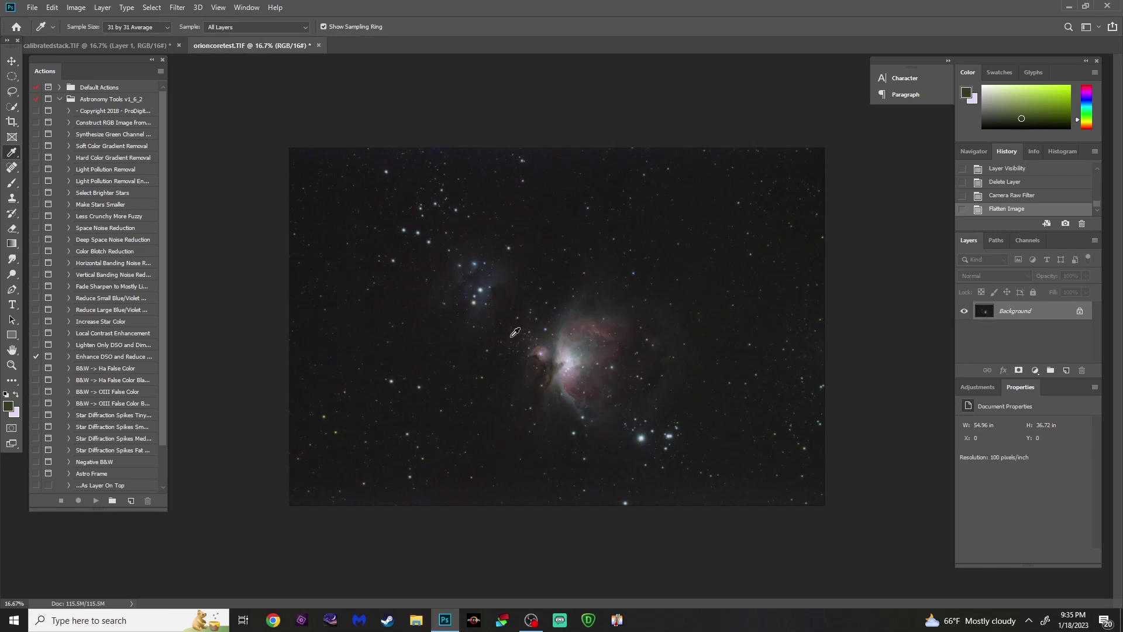
pyautogui.hotkey('ctrl', 'a')
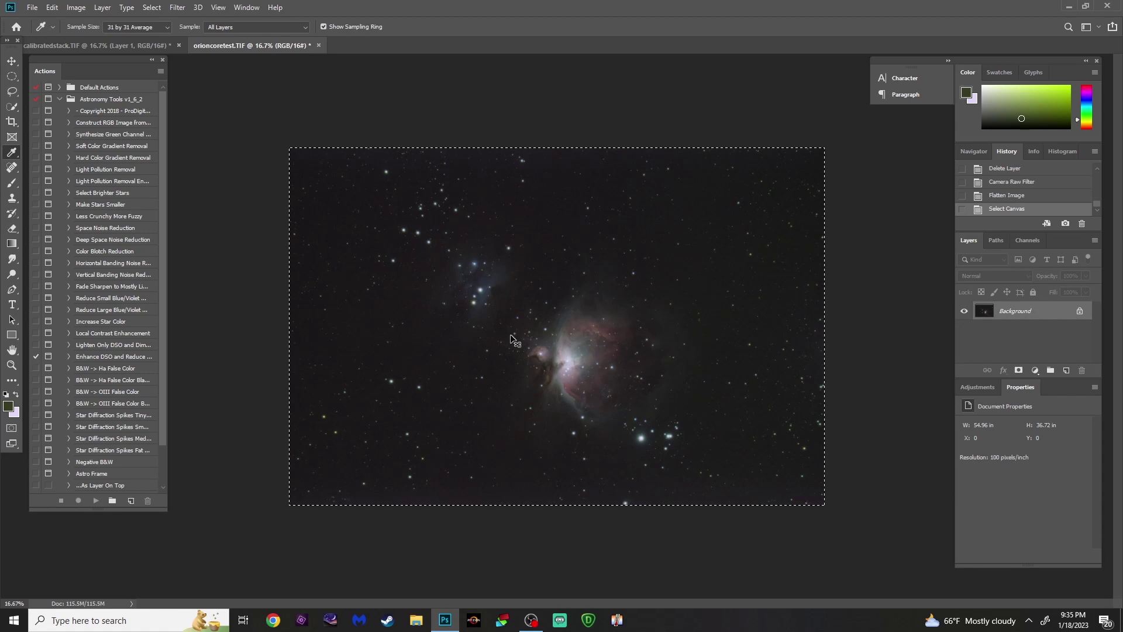
pyautogui.click(123, 46)
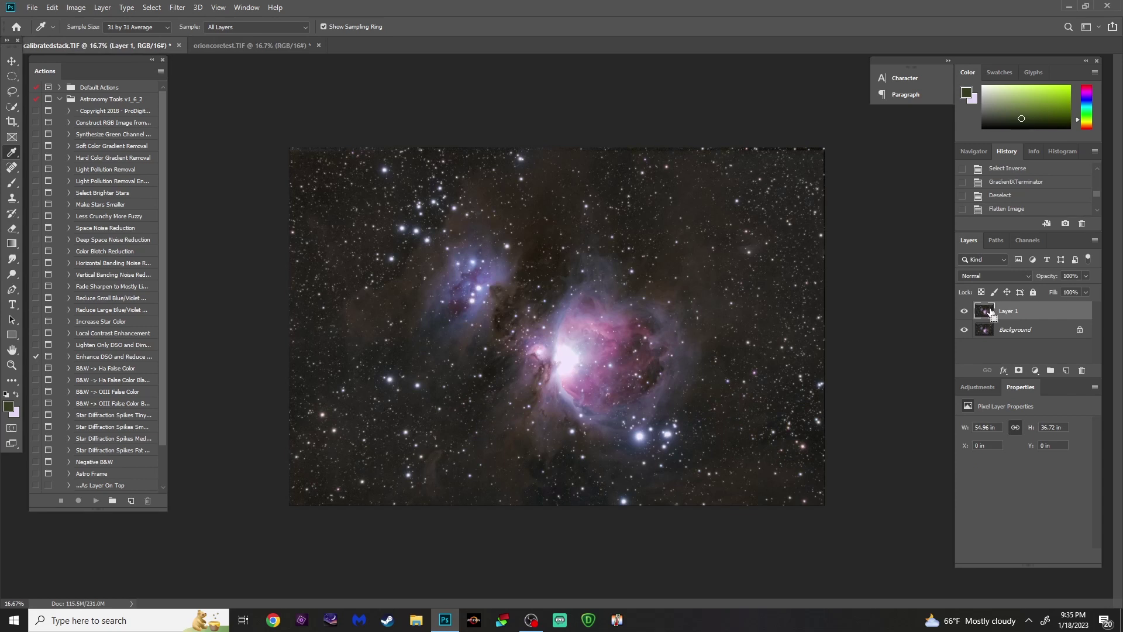
pyautogui.hotkey('ctrl', 'v')
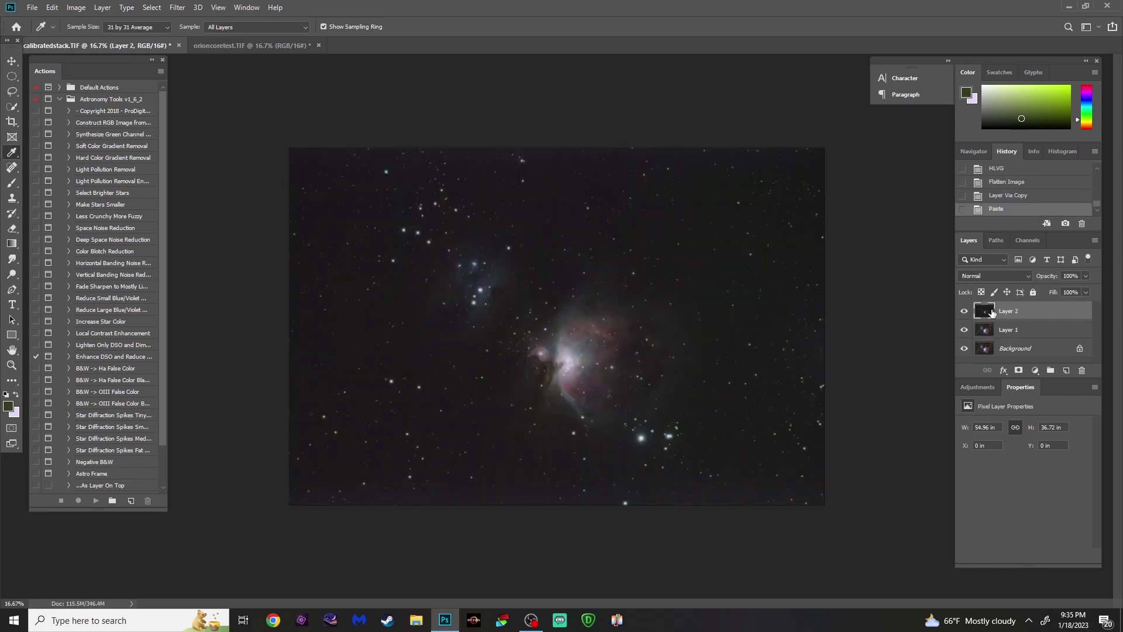
# - Add a layer mask to Layer 2 and paste a copy of Layer 1's full canvas into that mask
pyautogui.click(1018, 371)
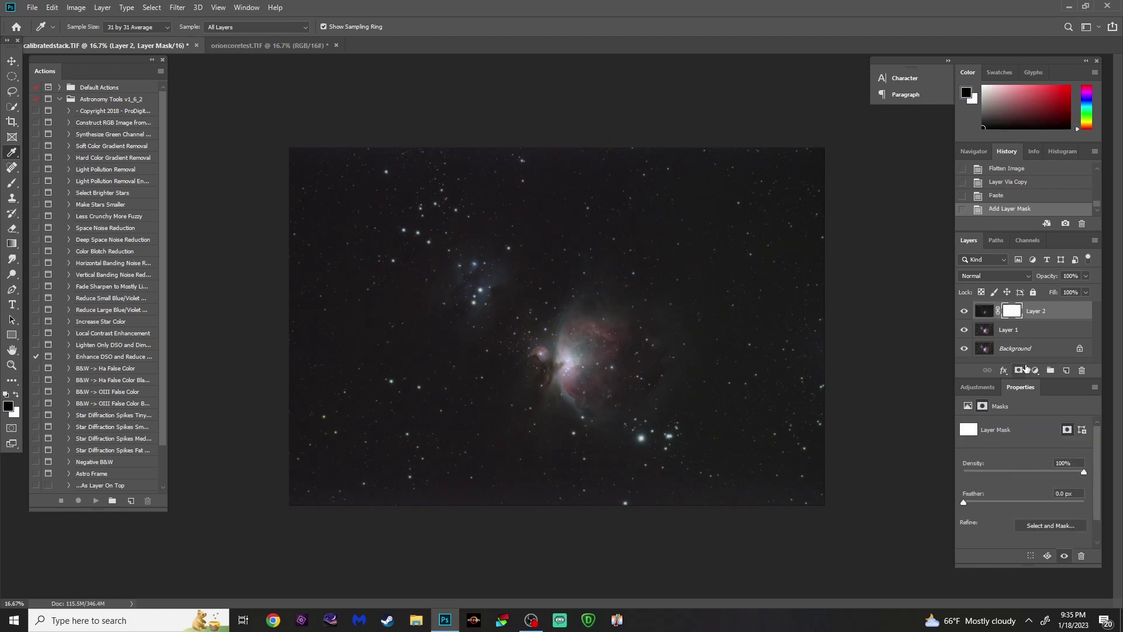
pyautogui.click(982, 331)
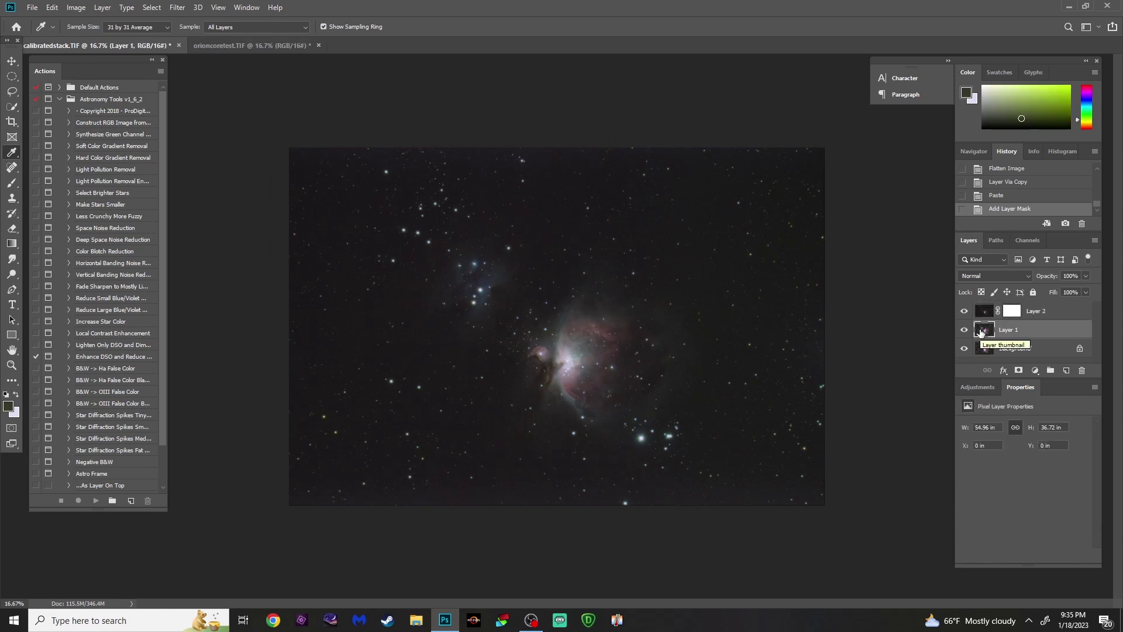
pyautogui.hotkey('ctrl', 'a')
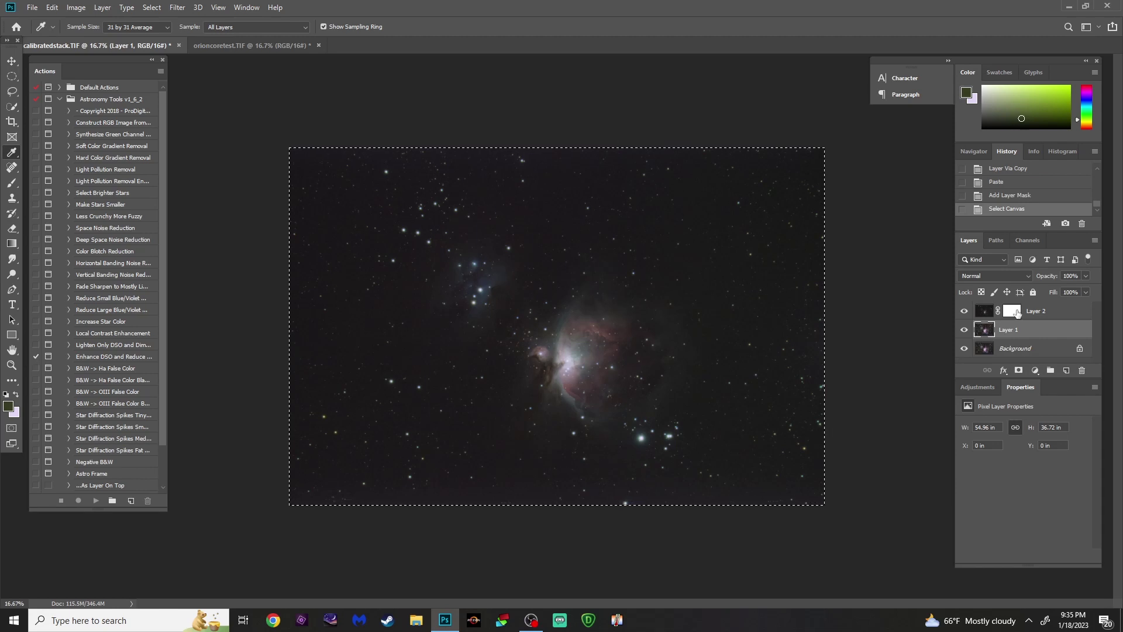
pyautogui.click(1013, 312)
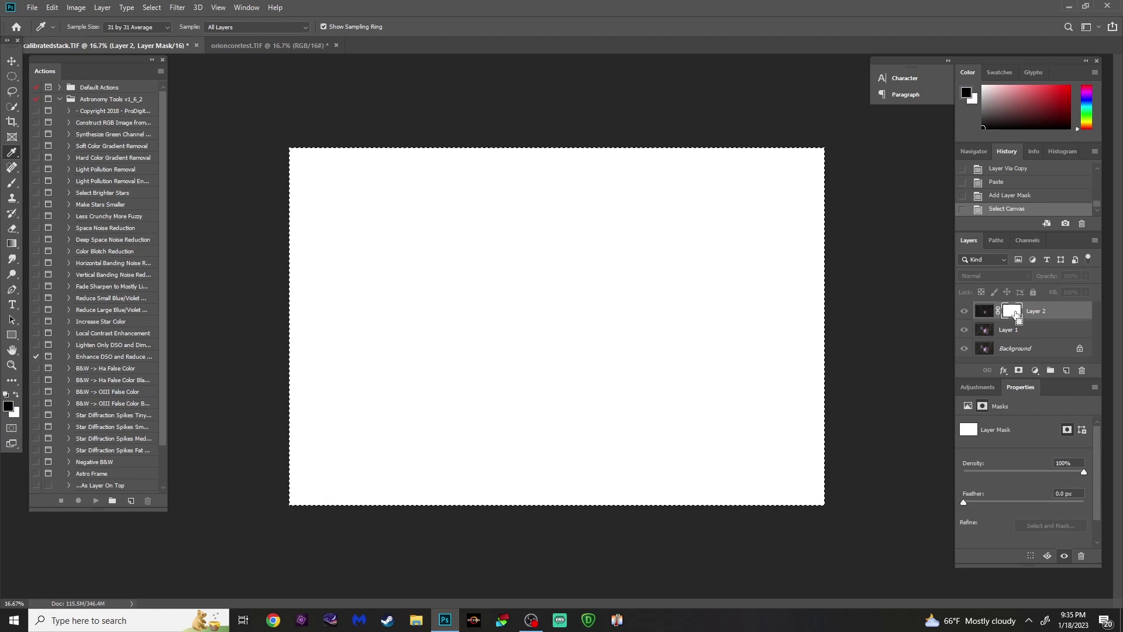
pyautogui.hotkey('ctrl', 'v')
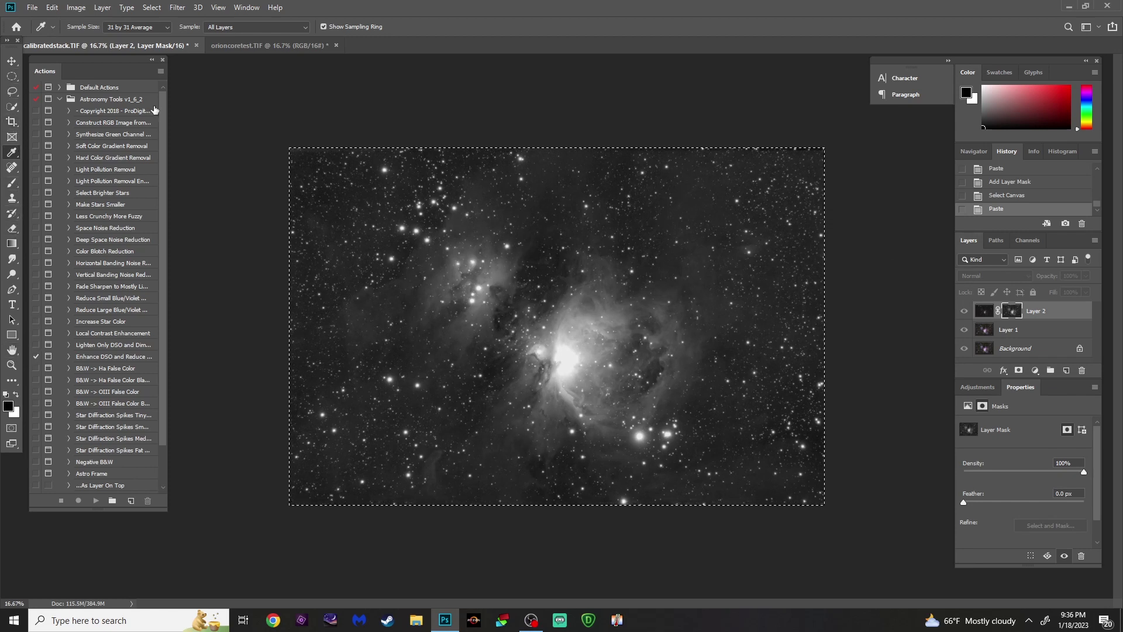
# - Apply a Gaussian Blur with a 100-pixel radius to Layer 2's mask
pyautogui.click(177, 7)
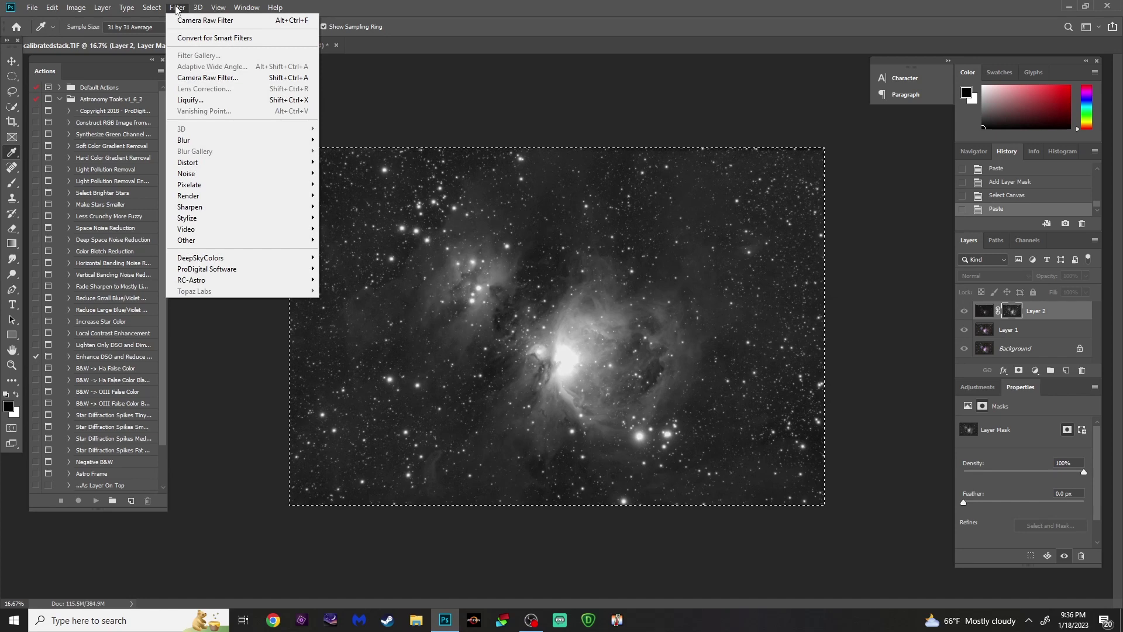
pyautogui.moveTo(237, 141)
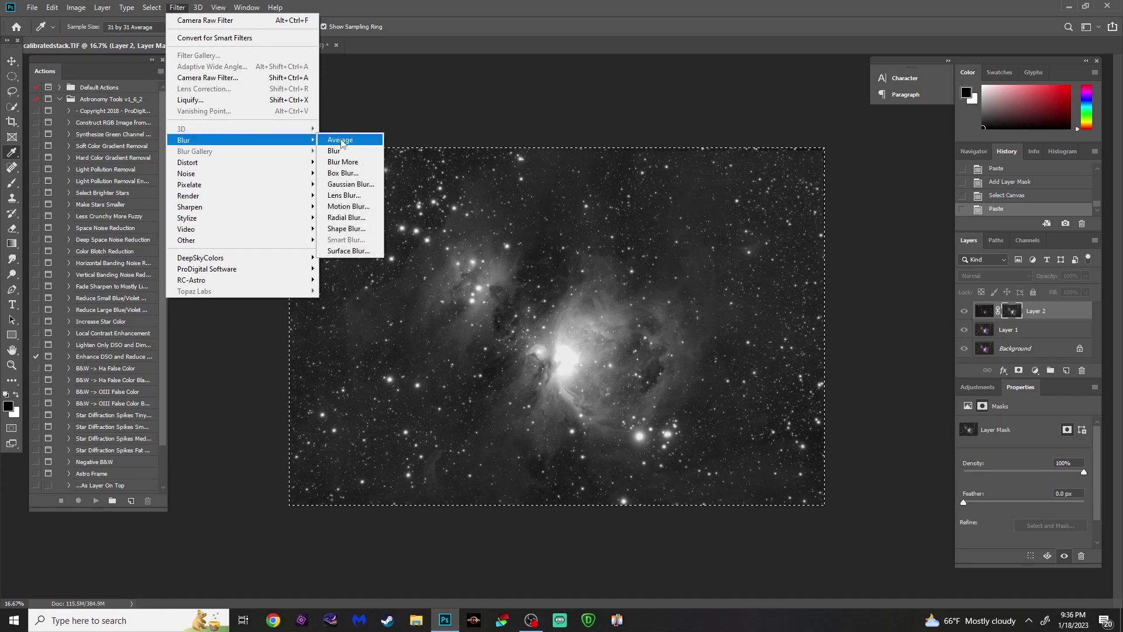
pyautogui.click(347, 185)
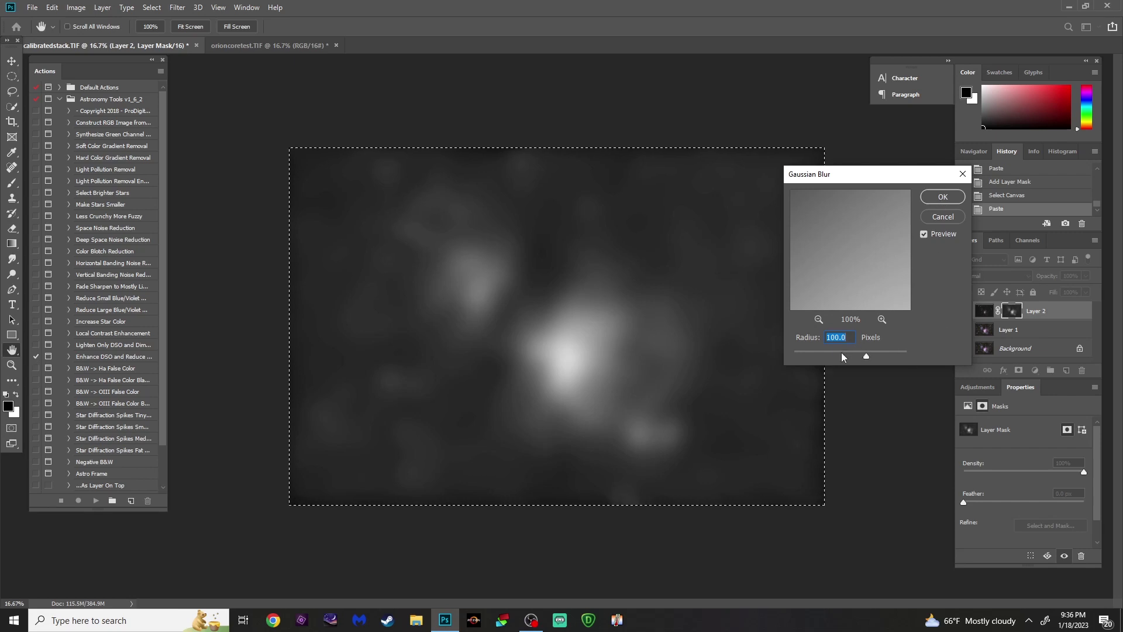
pyautogui.click(942, 198)
pyautogui.press('i')
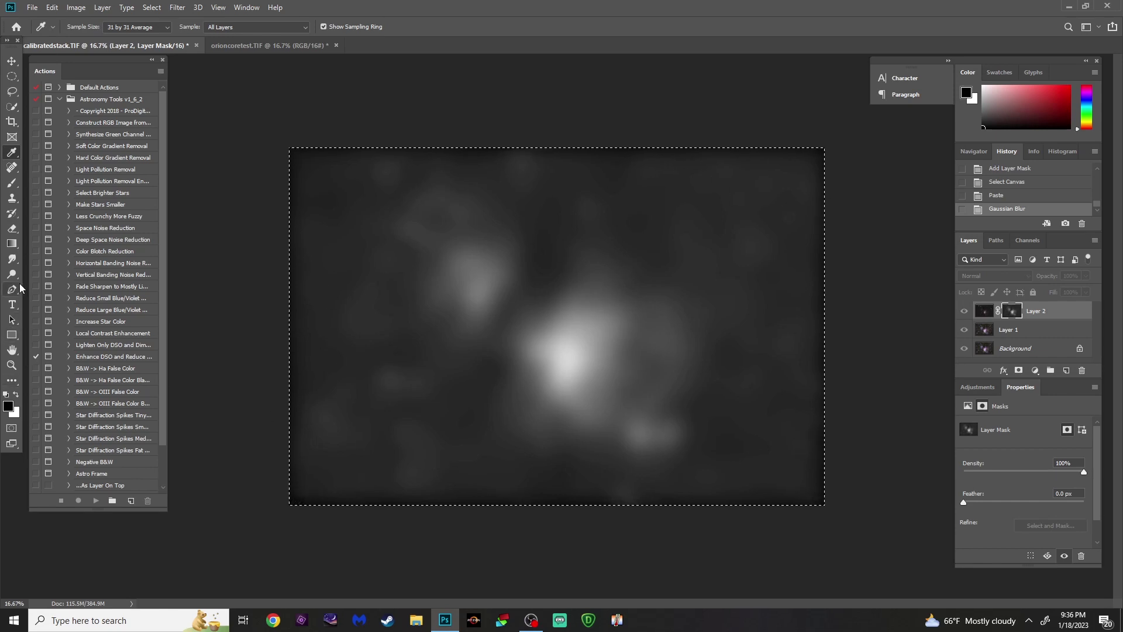
# - Paint black with a 700-pixel soft brush over Layer 2's mask everywhere except the bright nebula core
pyautogui.click(12, 182)
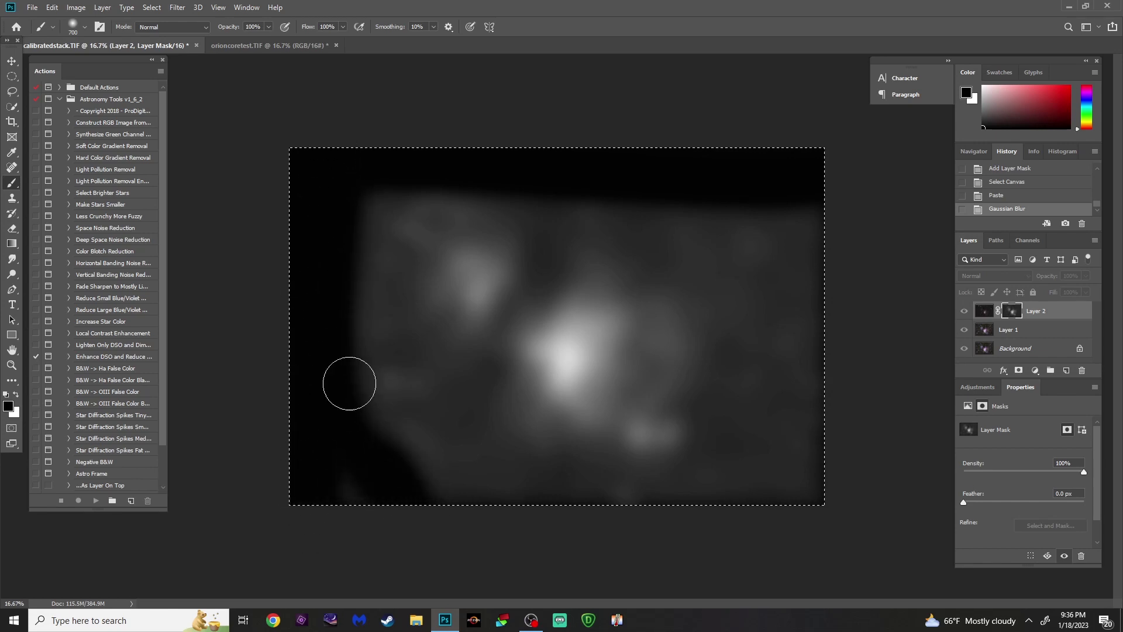
pyautogui.moveTo(326, 485); pyautogui.dragTo(385, 488)
pyautogui.moveTo(840, 492); pyautogui.dragTo(822, 431)
pyautogui.moveTo(755, 234); pyautogui.dragTo(737, 226)
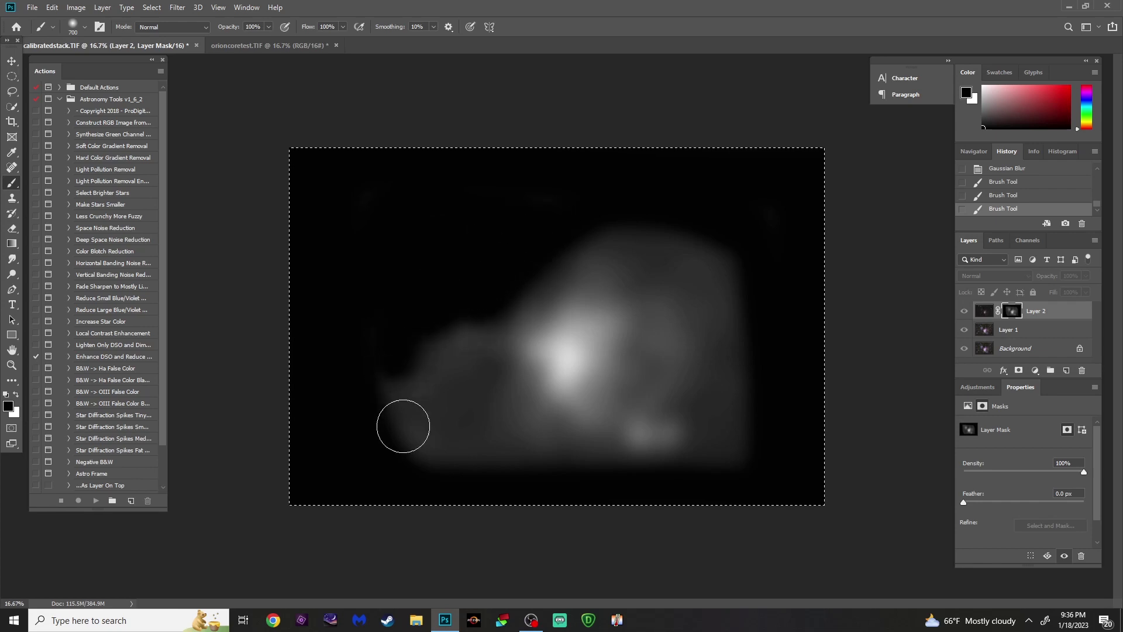
pyautogui.moveTo(461, 301); pyautogui.dragTo(479, 368)
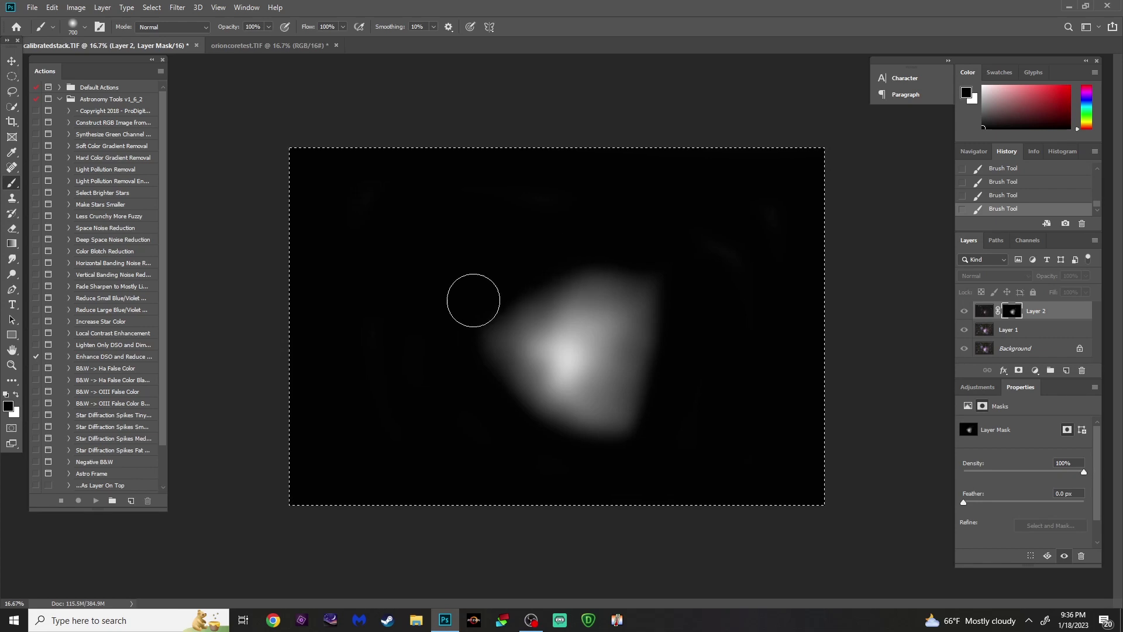
# - Leave the mask view by selecting Layer 2's image and reduce the layer's opacity to 86%
pyautogui.click(988, 310)
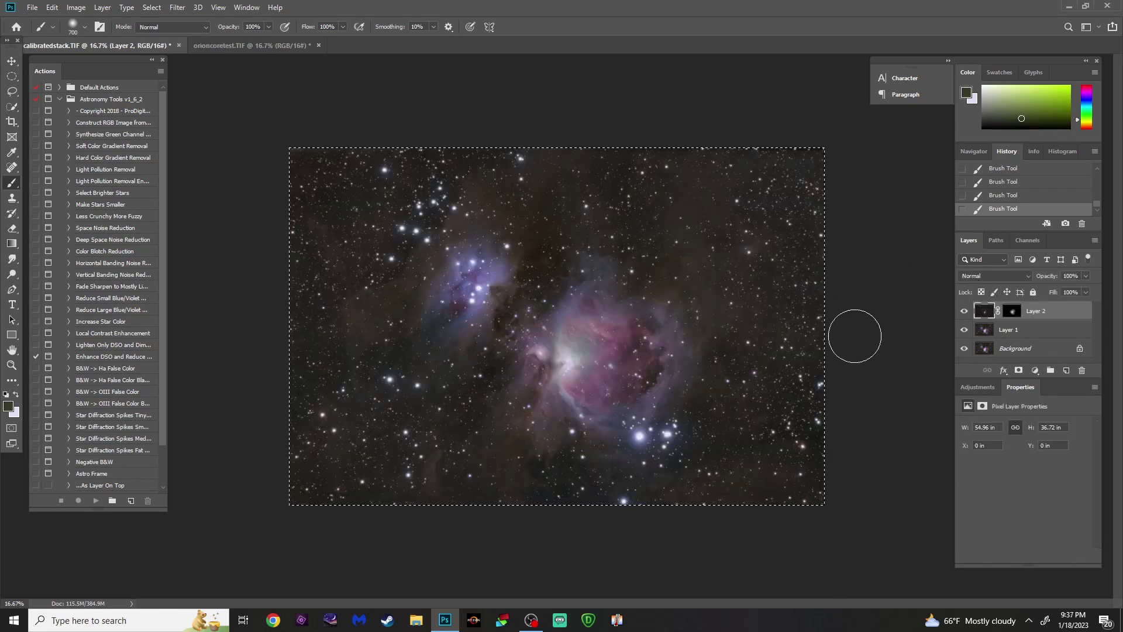
pyautogui.click(1085, 276)
pyautogui.click(1079, 290)
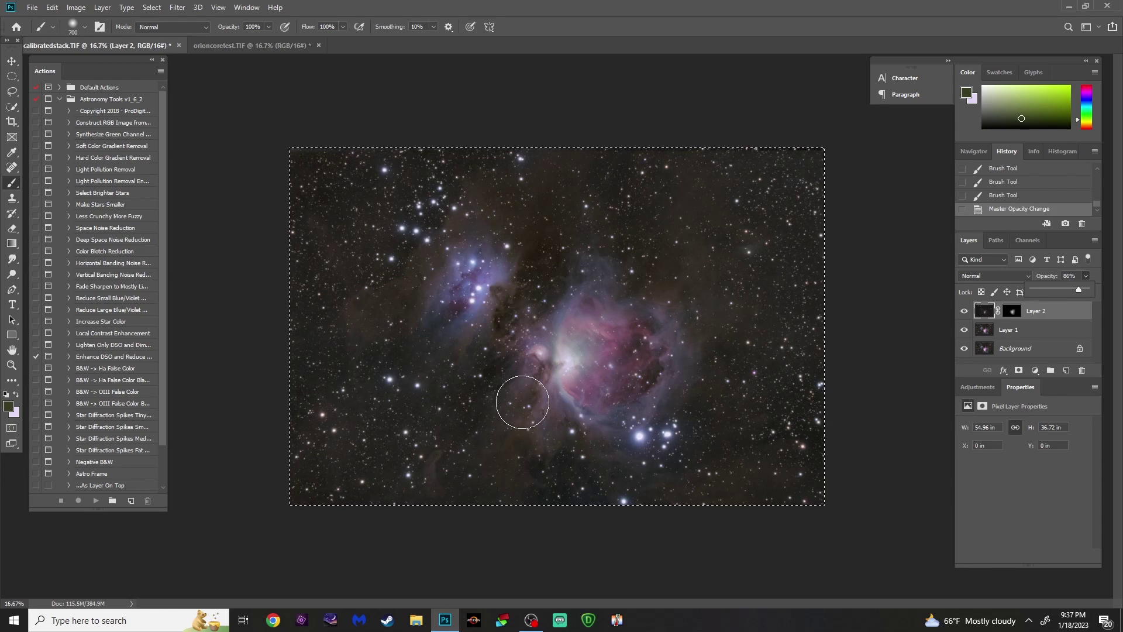
# - Nudge Layer 2 about 0.17 in left and 0.16 in up to align its core stars with Layer 1
pyautogui.scroll(3, 522, 401)
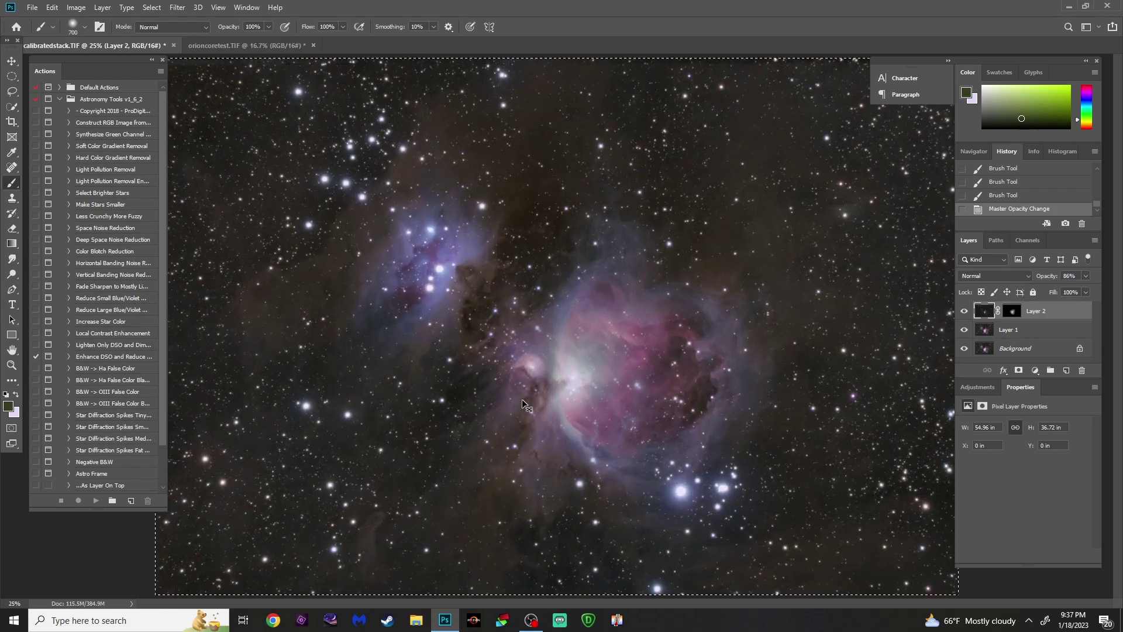
pyautogui.scroll(1, 522, 399)
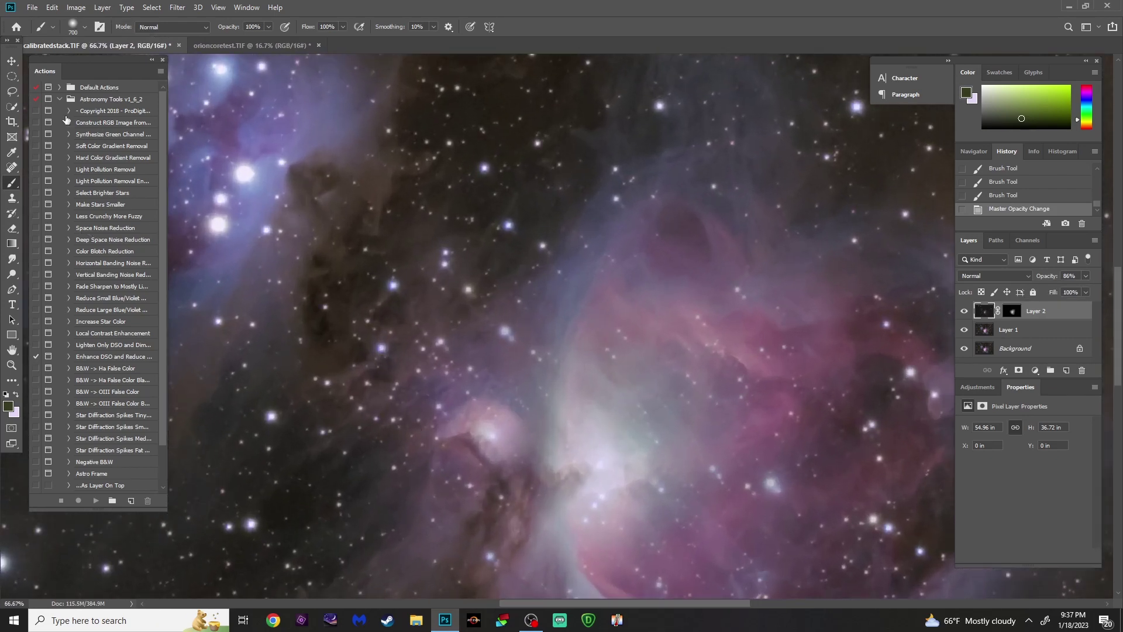
pyautogui.click(11, 61)
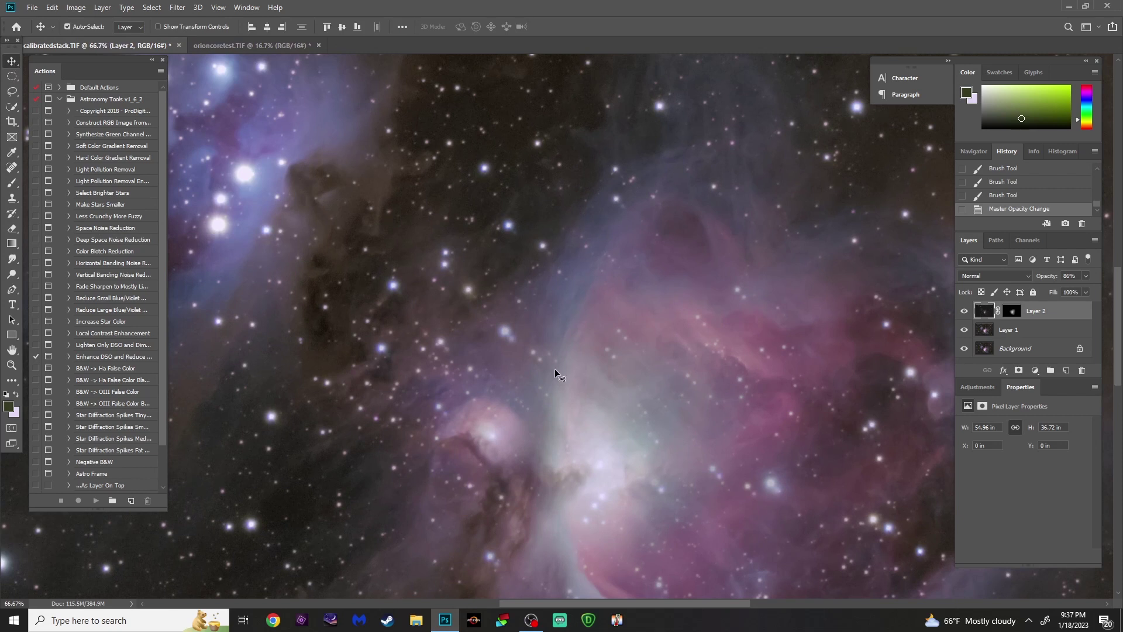
pyautogui.press('Right')
pyautogui.press('Right')
pyautogui.press('Right')
pyautogui.press('Left')
pyautogui.press('Left')
pyautogui.press('Left')
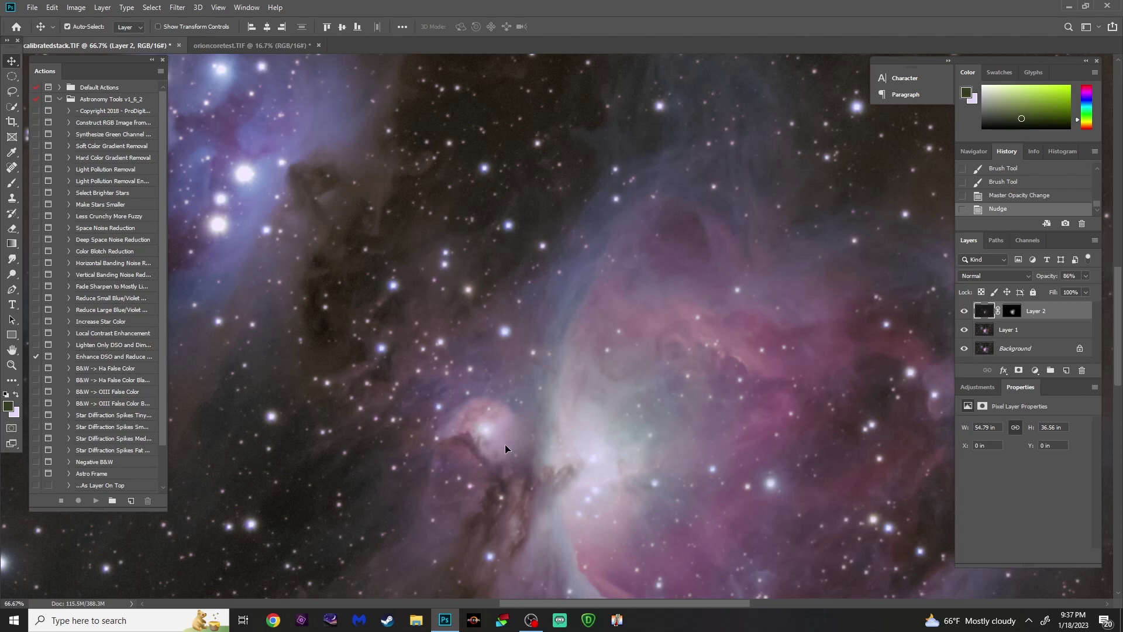
# - Deselect the canvas selection and inspect the blended nebula core up close
pyautogui.hotkey('ctrl', '-')
pyautogui.hotkey('ctrl', '-')
pyautogui.hotkey('ctrl', '-')
pyautogui.hotkey('ctrl', '-')
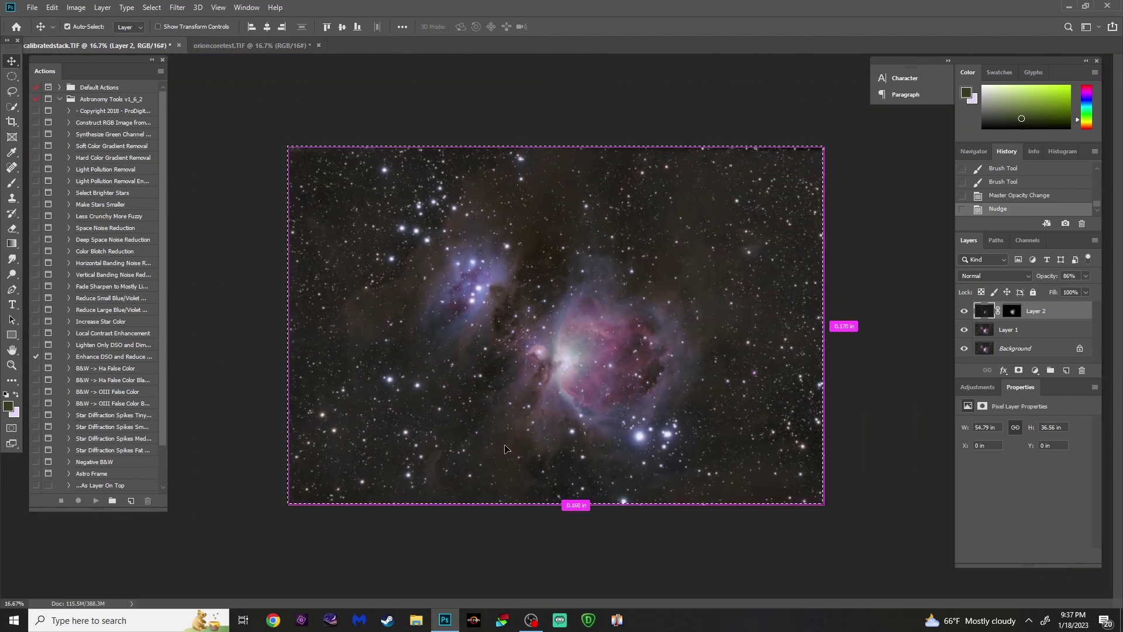
pyautogui.click(151, 7)
pyautogui.click(161, 32)
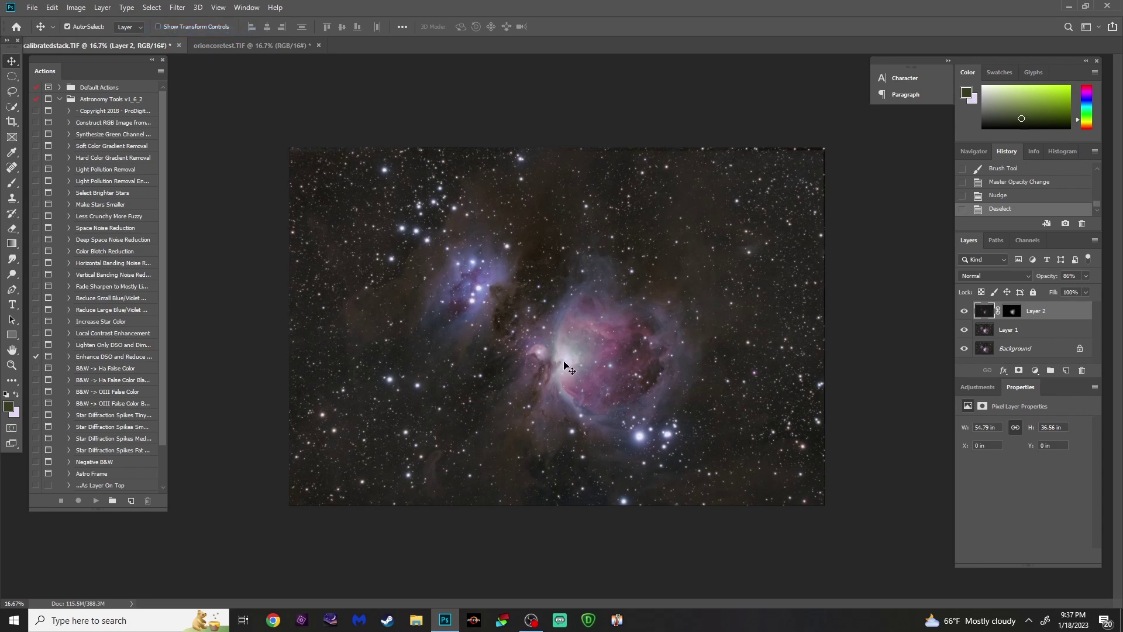
pyautogui.hotkey('ctrl', '+')
pyautogui.hotkey('ctrl', '+')
pyautogui.hotkey('ctrl', '+')
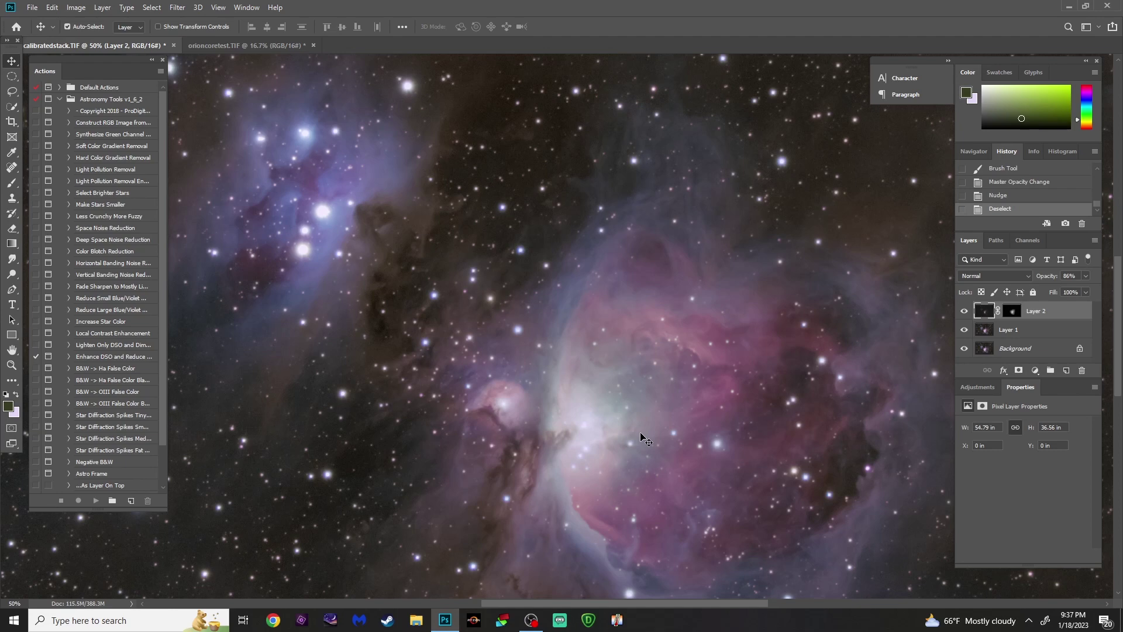
pyautogui.hotkey('ctrl', '-')
pyautogui.hotkey('ctrl', '-')
pyautogui.hotkey('ctrl', '-')
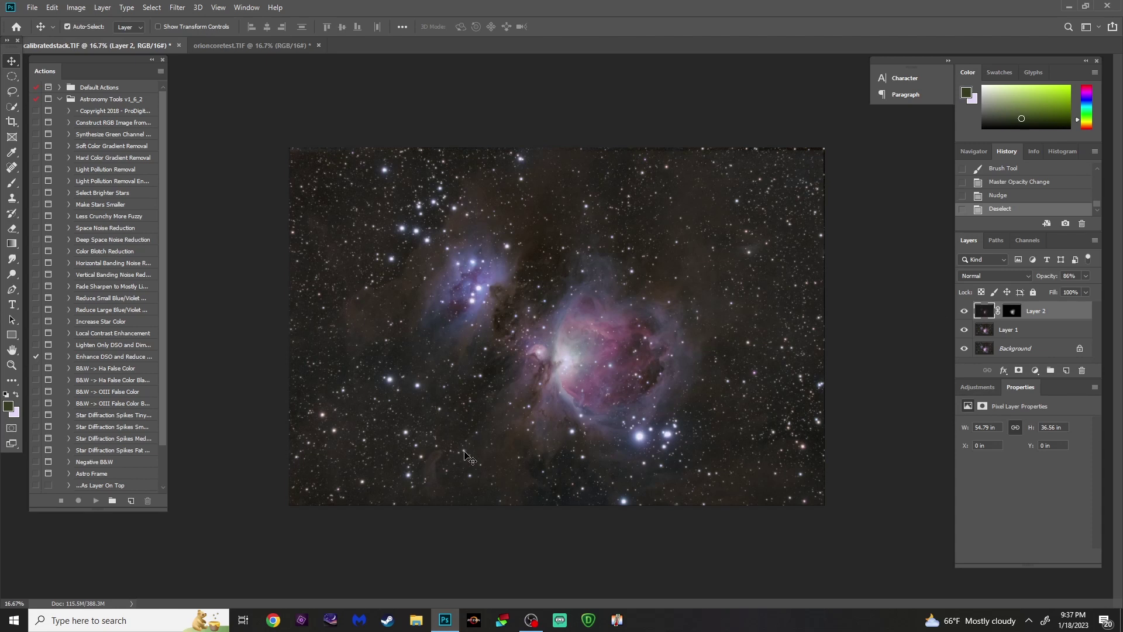
# - Crop thin strips off the image's outer edges and flatten all layers into the background
pyautogui.click(14, 124)
pyautogui.moveTo(823, 149); pyautogui.dragTo(819, 153)
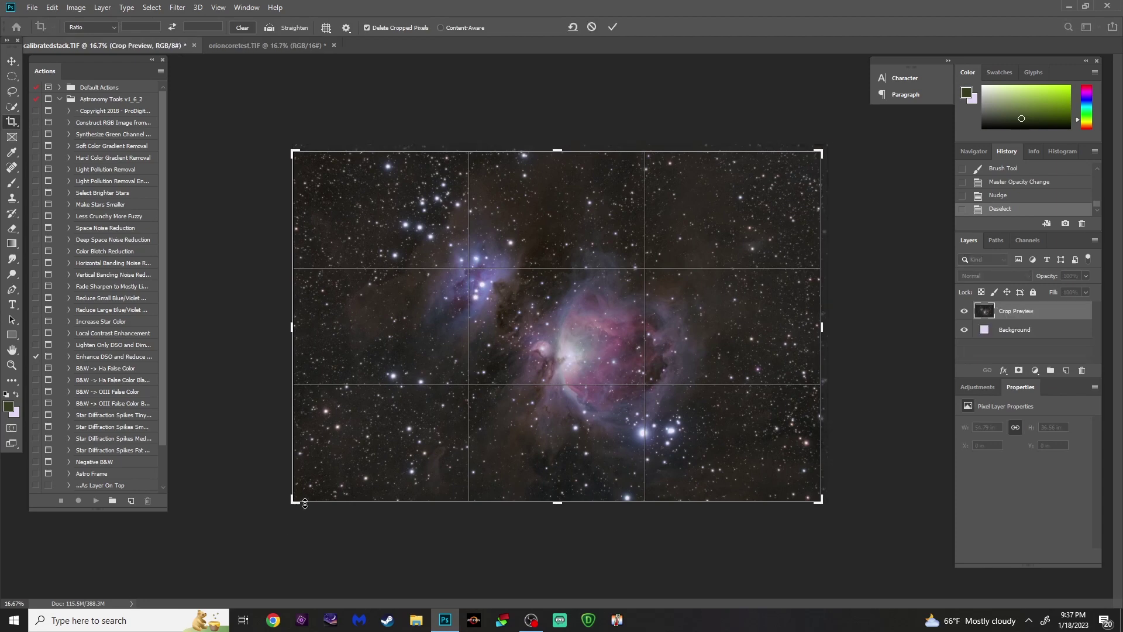
pyautogui.moveTo(294, 502); pyautogui.dragTo(297, 500)
pyautogui.press('Return')
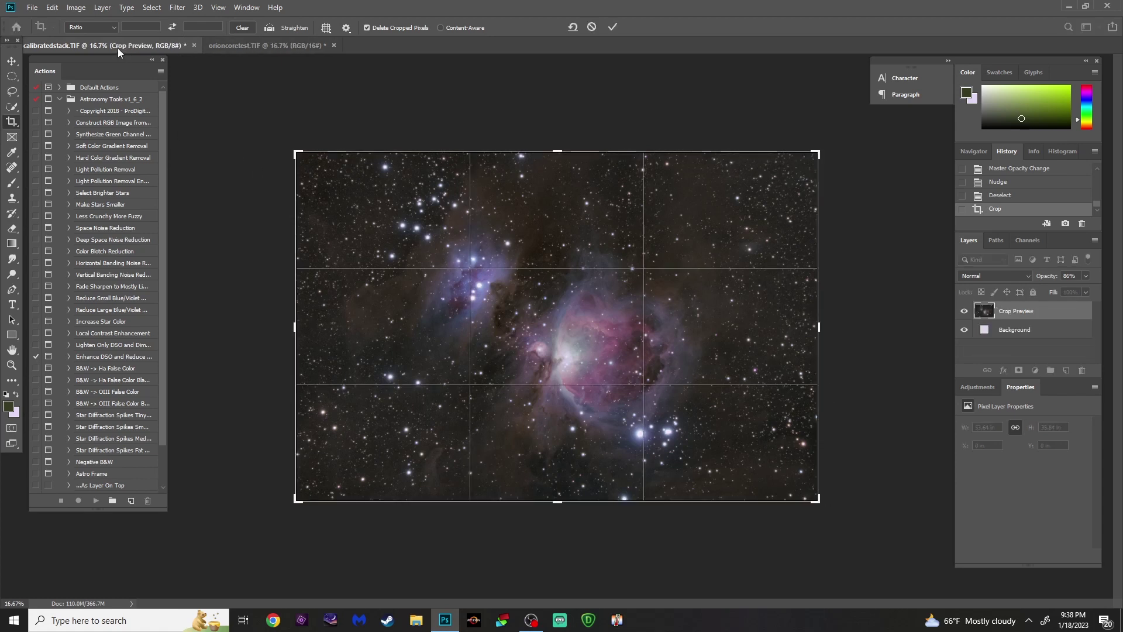
pyautogui.click(13, 63)
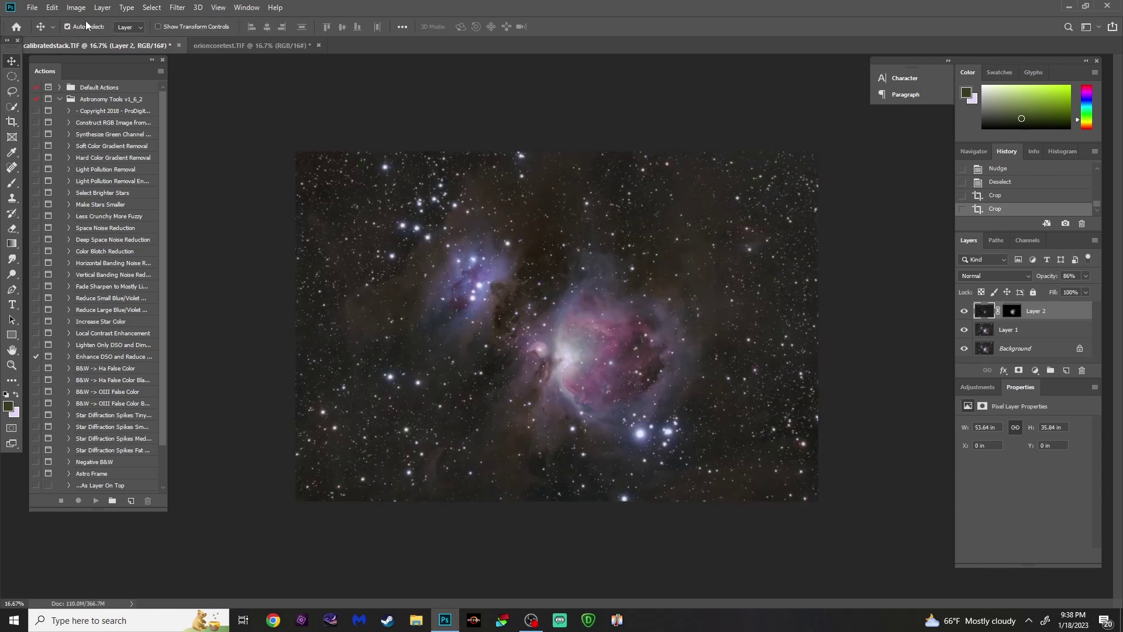
pyautogui.click(102, 7)
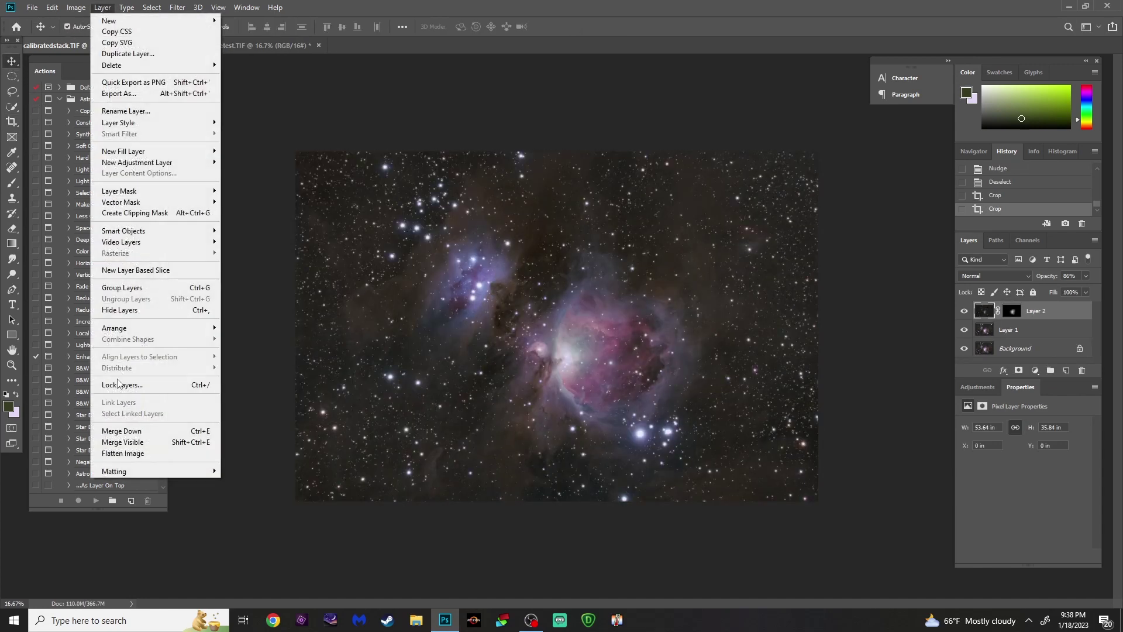
pyautogui.click(133, 454)
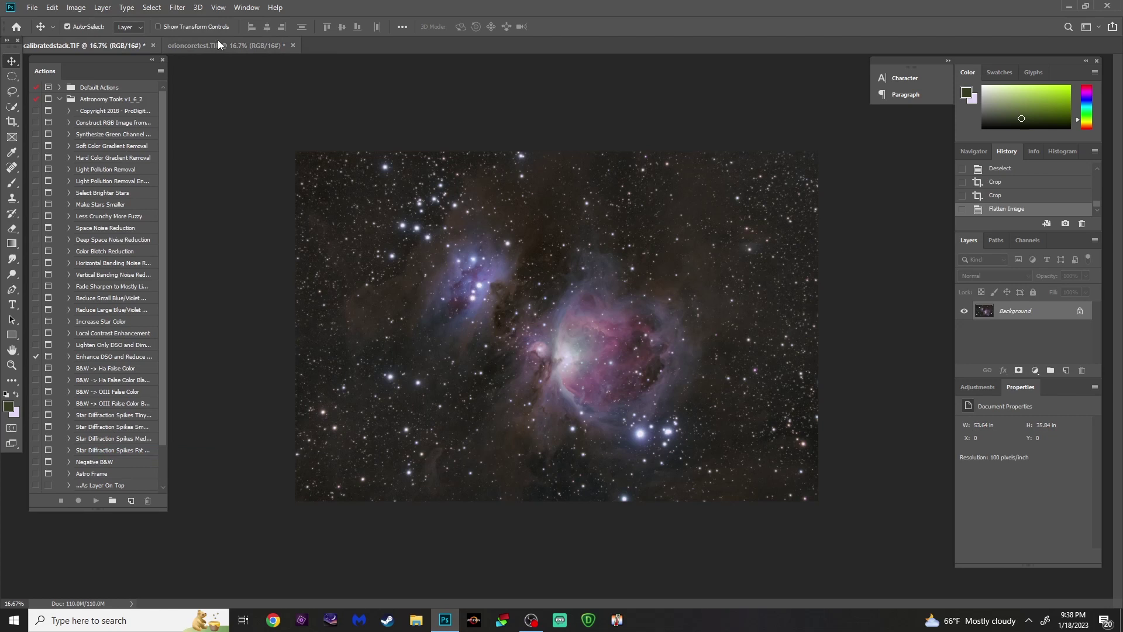